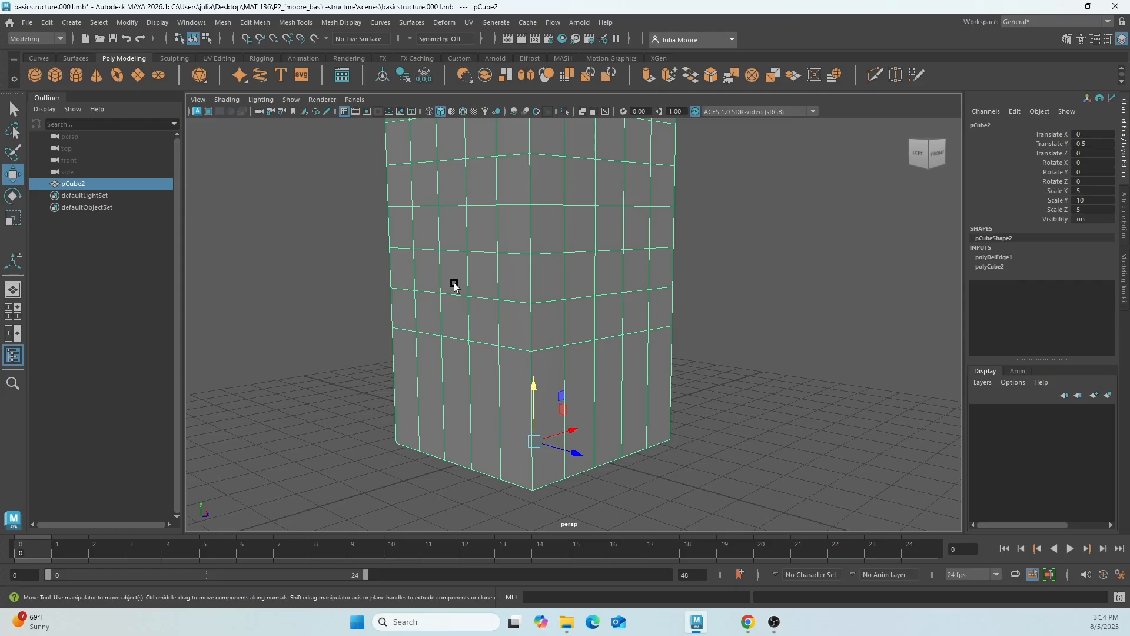
Insert an edge loop around the tower just above its lowest horizontal edge line.
{"action": "left_click", "coordinate": [298, 22]}
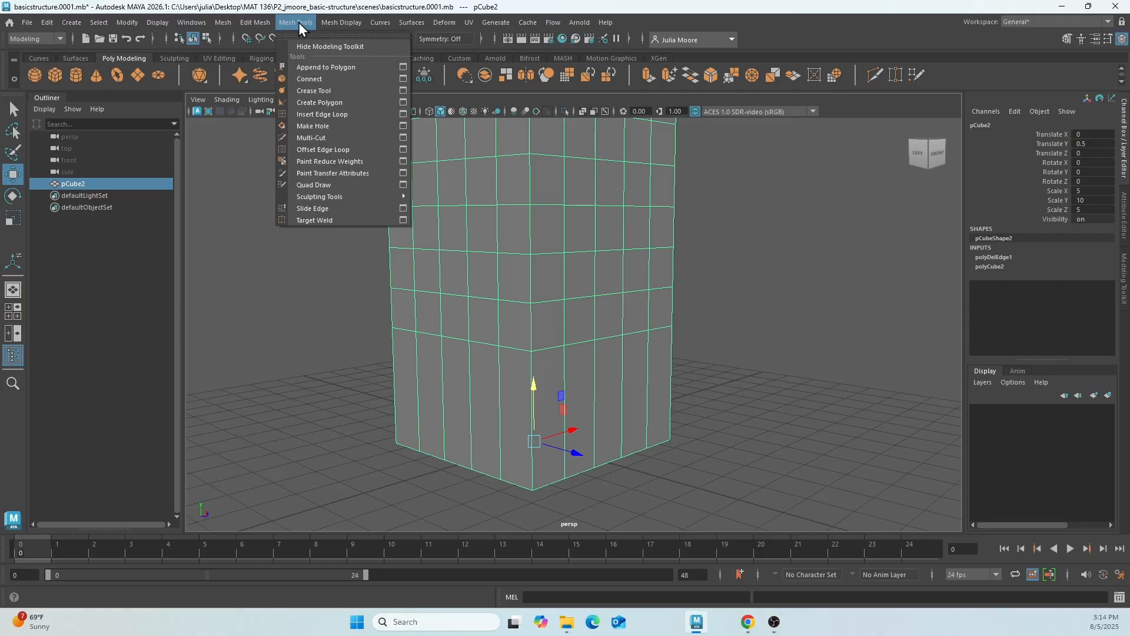
{"action": "left_click", "coordinate": [359, 115]}
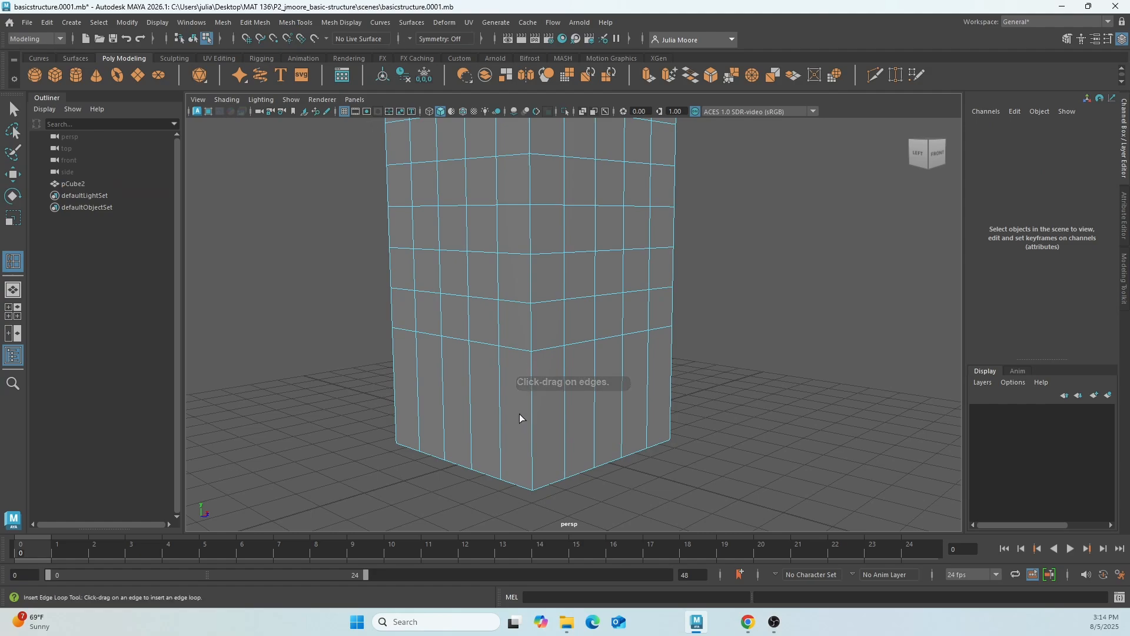
{"action": "scroll", "coordinate": [519, 414], "scroll_direction": "up", "scroll_amount": 2}
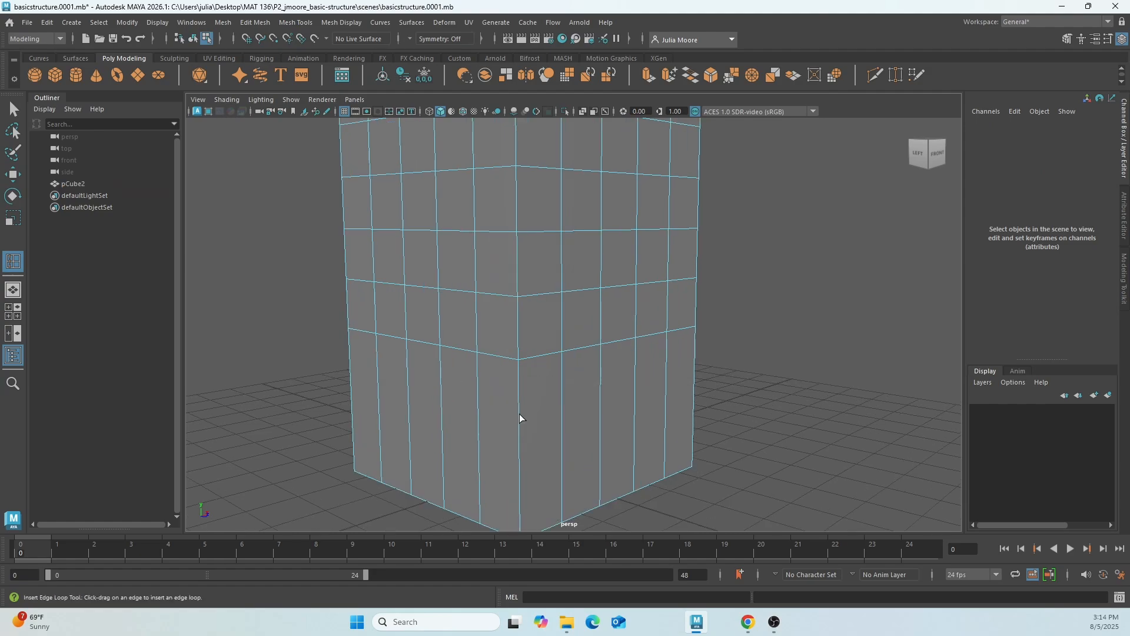
{"action": "left_click", "coordinate": [498, 351]}
{"action": "mouse_move", "coordinate": [501, 352]}
{"action": "left_mouse_down"}
{"action": "mouse_move", "coordinate": [507, 305]}
{"action": "mouse_move", "coordinate": [509, 345]}
{"action": "left_mouse_up"}
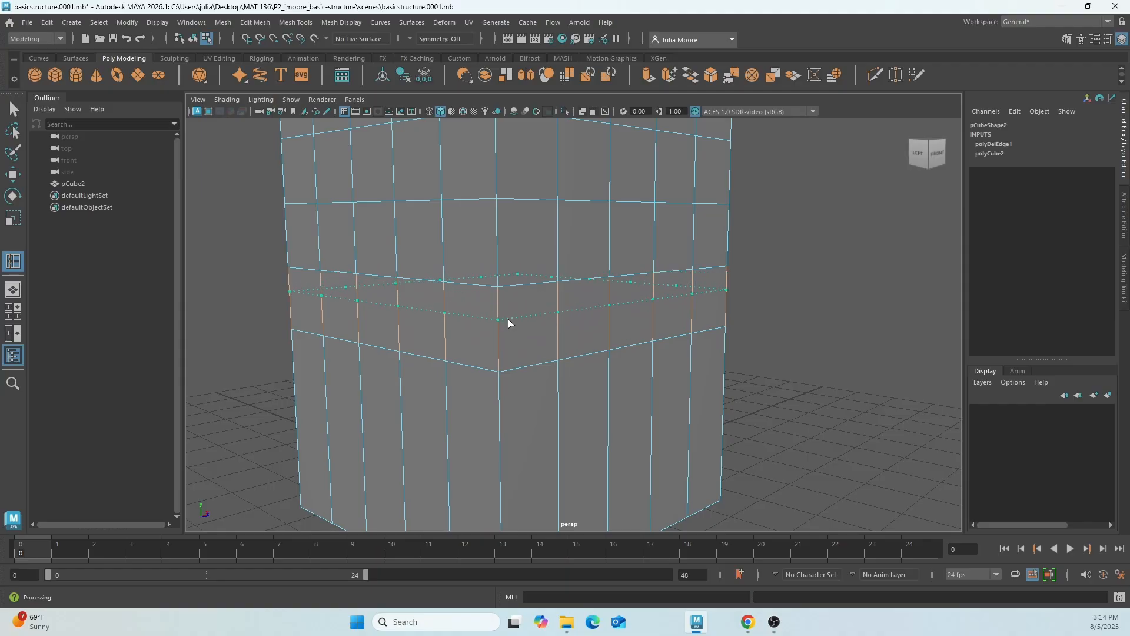
{"action": "left_click_drag", "start_coordinate": [510, 353], "coordinate": [512, 345]}
{"action": "left_click_drag", "start_coordinate": [512, 352], "coordinate": [512, 352]}
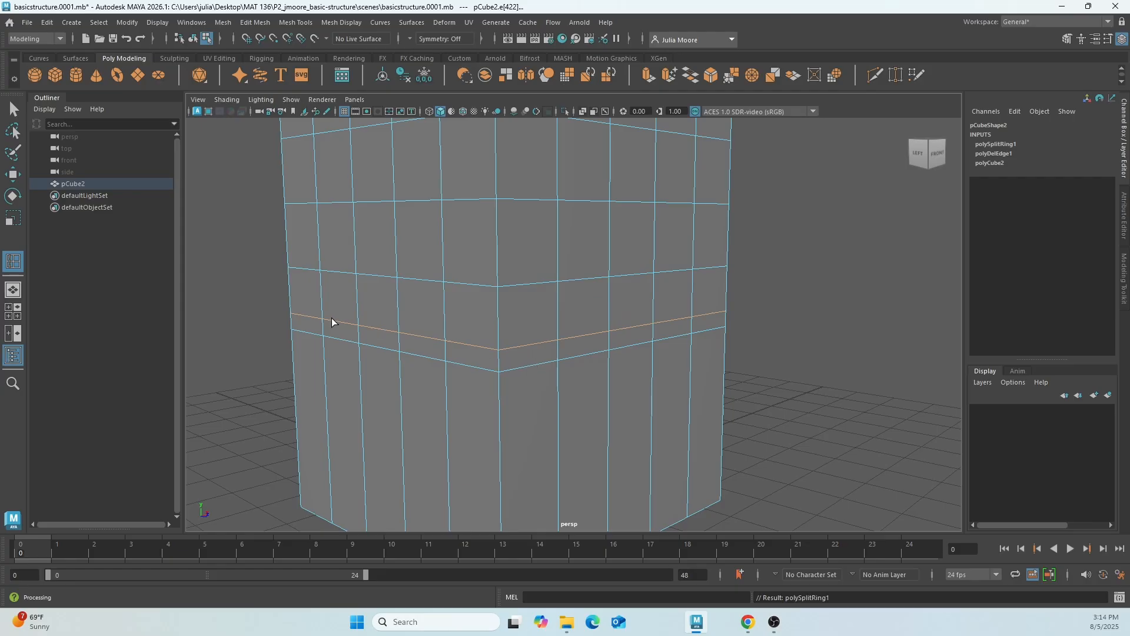
{"action": "left_click", "coordinate": [12, 108]}
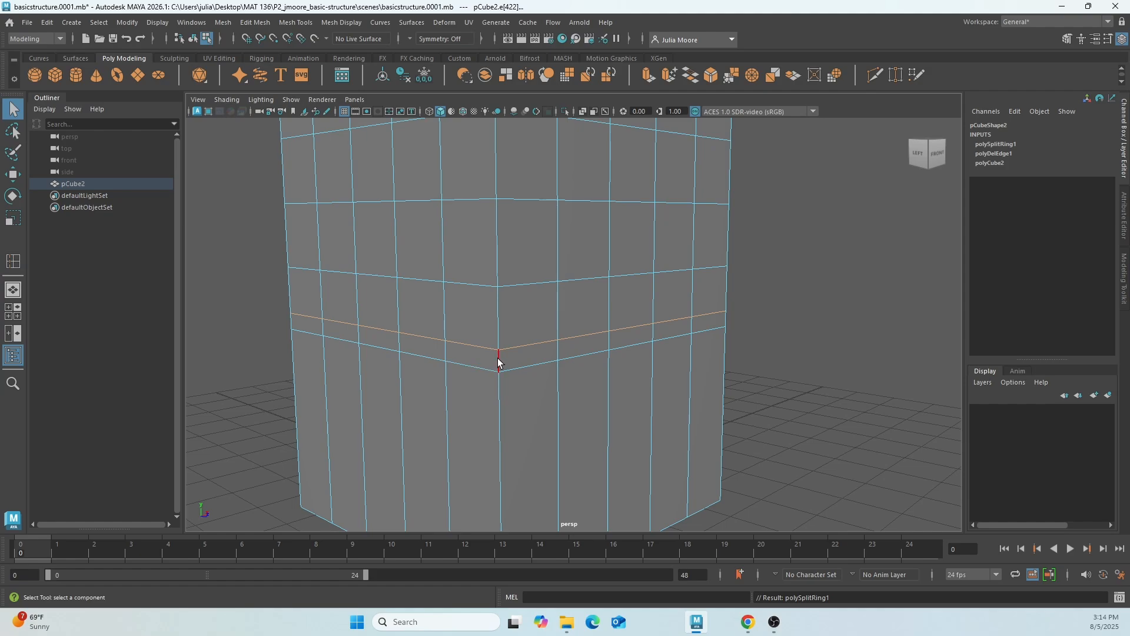
Select the full ring of narrow faces around the tower and return to object mode.
{"action": "right_click_drag", "start_coordinate": [519, 351], "coordinate": [518, 303]}
{"action": "left_click", "coordinate": [537, 355]}
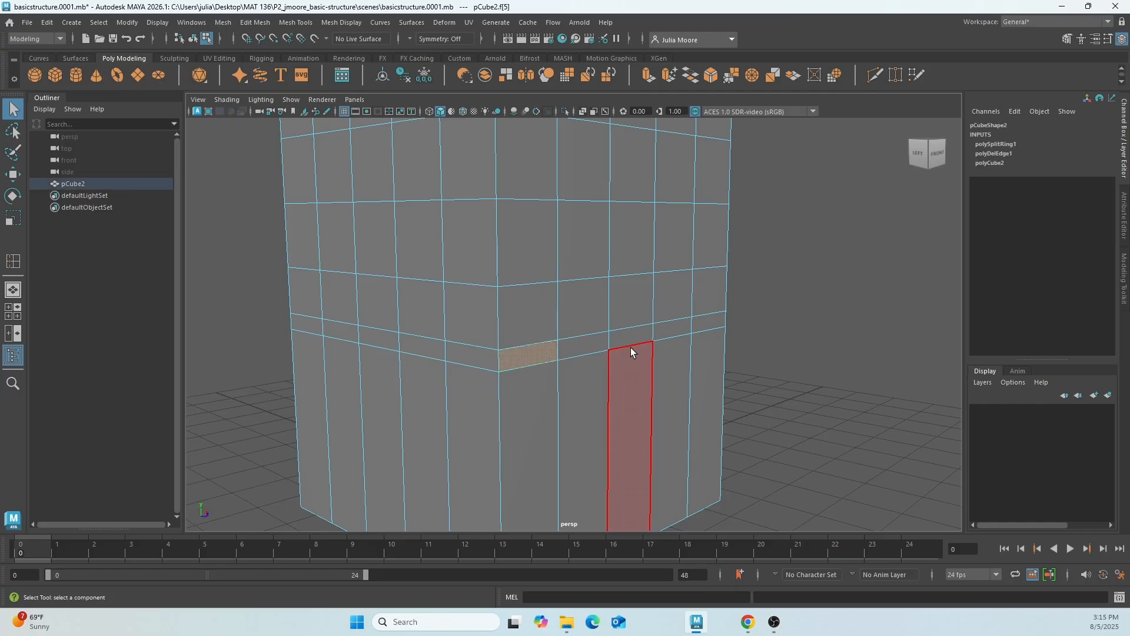
{"action": "double_click", "coordinate": [584, 345], "text": "shift"}
{"action": "left_click_drag", "start_coordinate": [672, 361], "coordinate": [558, 387], "text": "alt"}
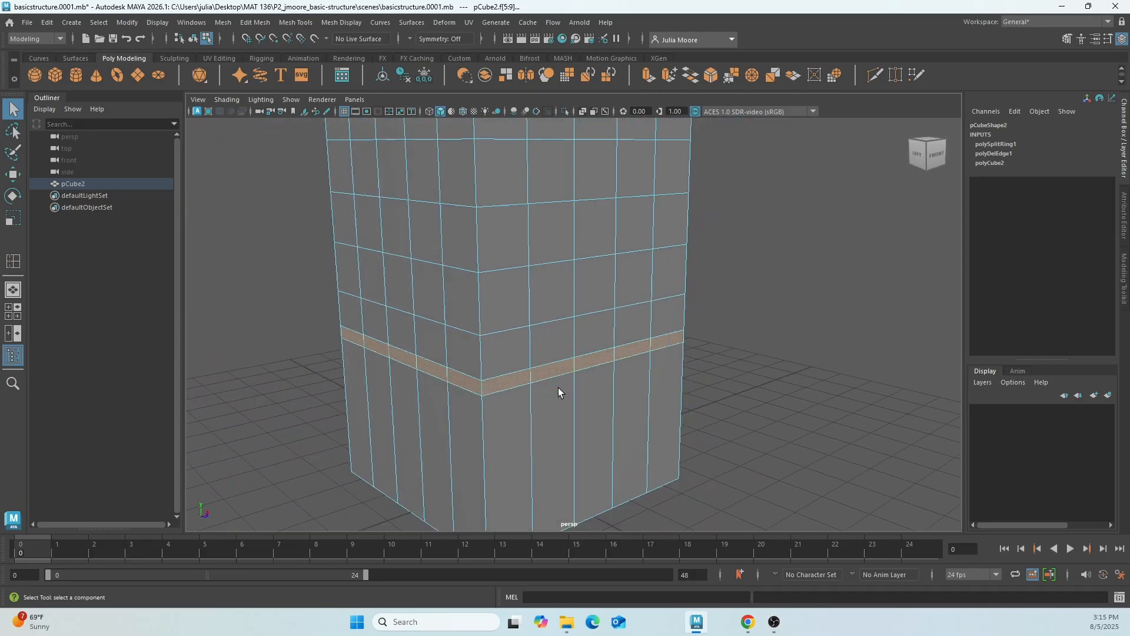
{"action": "scroll", "coordinate": [546, 393], "scroll_direction": "down", "scroll_amount": 2}
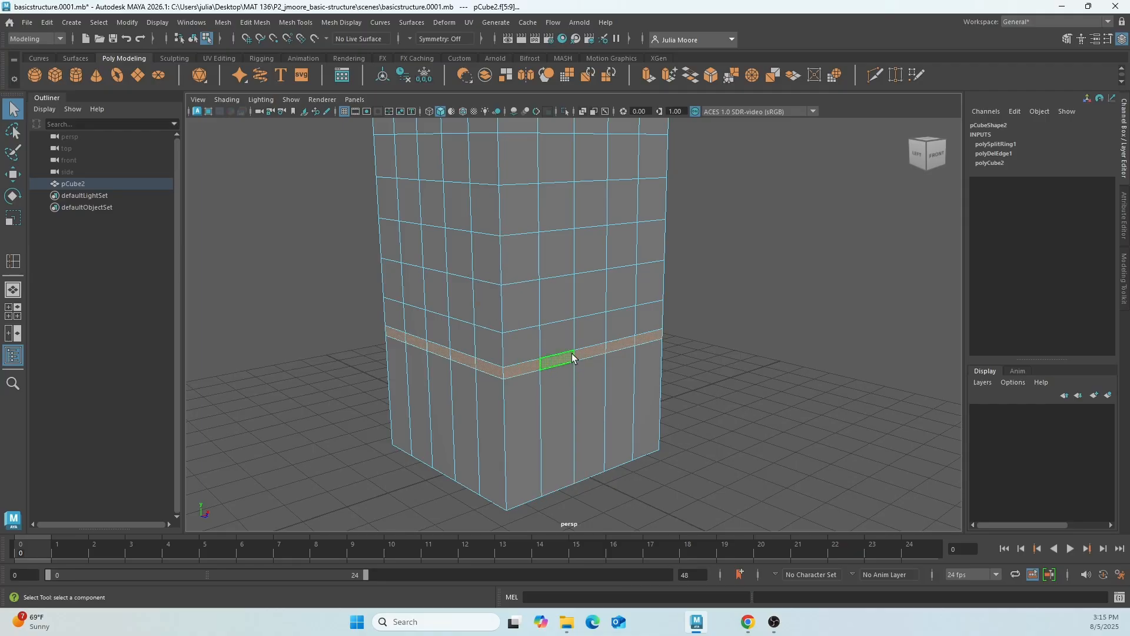
{"action": "right_click", "coordinate": [526, 321]}
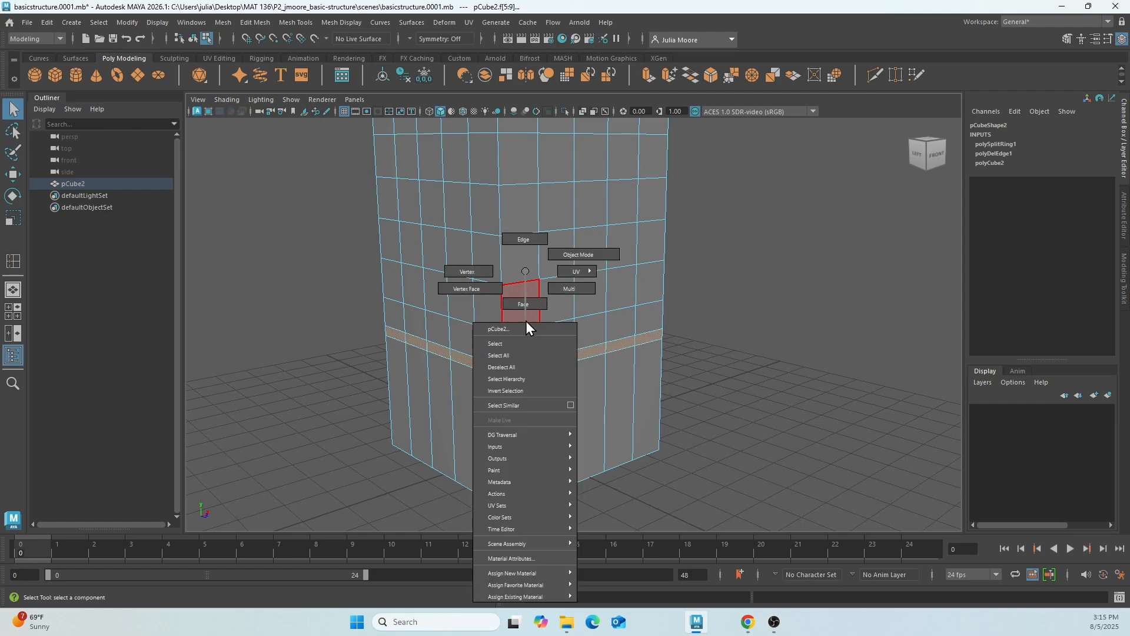
{"action": "left_click", "coordinate": [576, 252]}
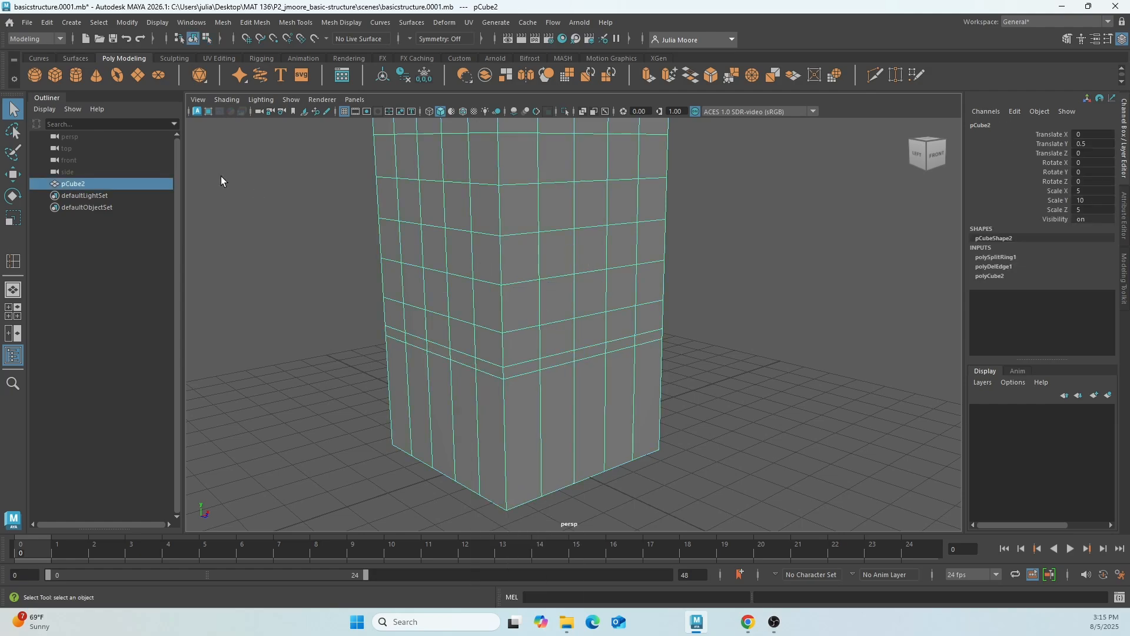
Create a polygon cube and move it in front of the tower to about Y 0.6 and Z 6.09.
{"action": "left_click", "coordinate": [58, 75]}
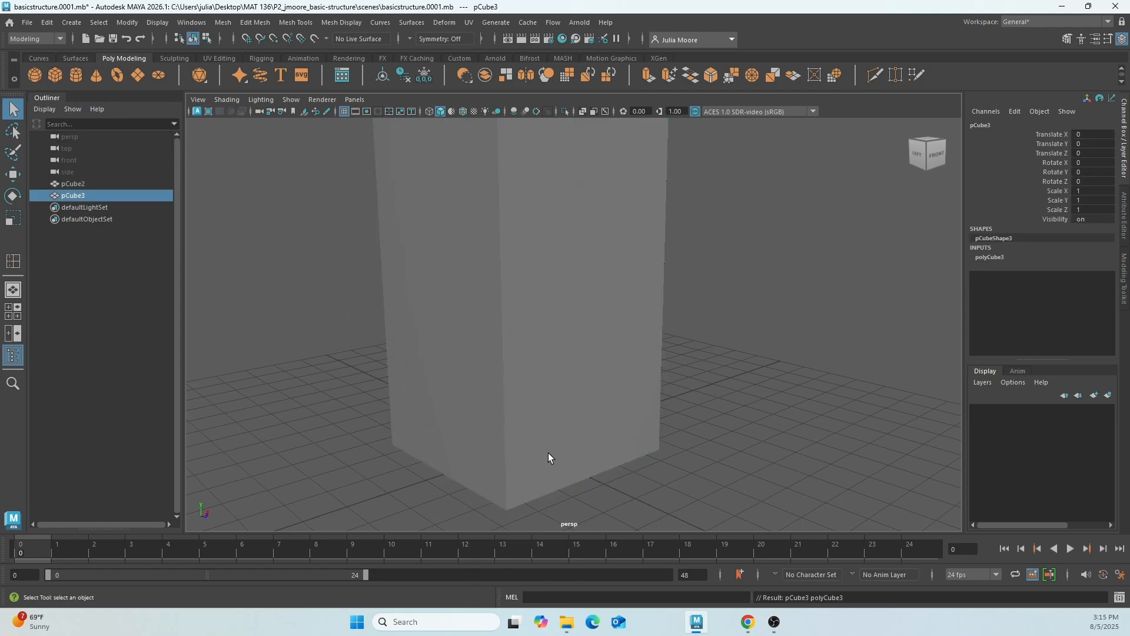
{"action": "key", "text": "w"}
{"action": "left_click_drag", "start_coordinate": [559, 463], "coordinate": [640, 455]}
{"action": "left_click_drag", "start_coordinate": [681, 494], "coordinate": [757, 517]}
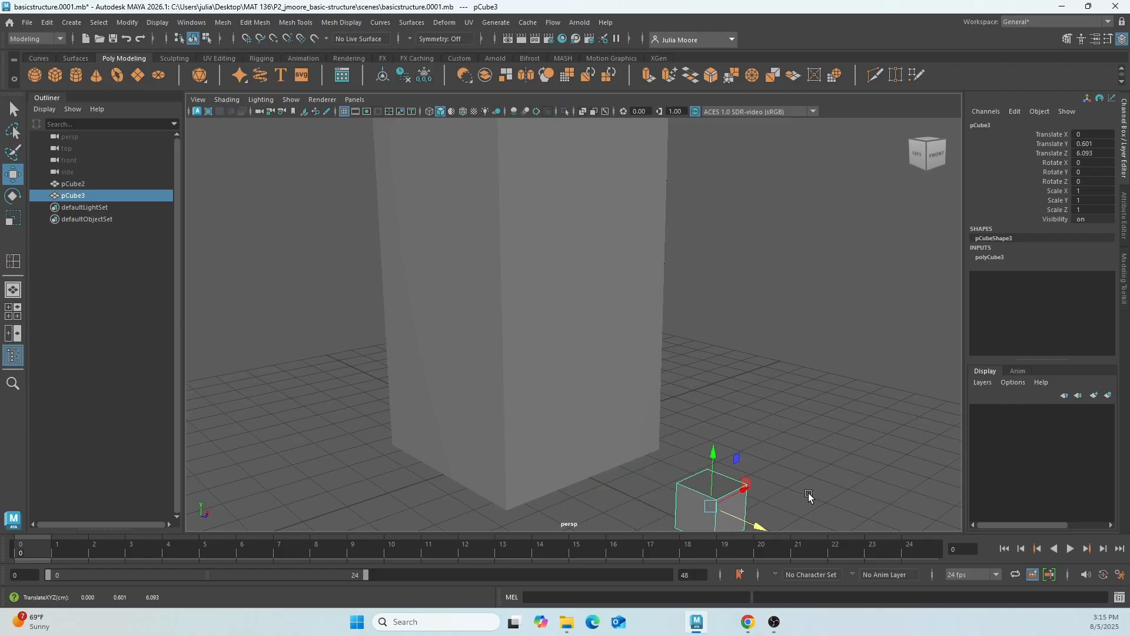
{"action": "middle_click_drag", "start_coordinate": [809, 496], "coordinate": [744, 395], "text": "alt"}
{"action": "scroll", "coordinate": [677, 429], "scroll_direction": "up", "scroll_amount": 3}
{"action": "middle_click_drag", "start_coordinate": [787, 467], "coordinate": [731, 452], "text": "alt"}
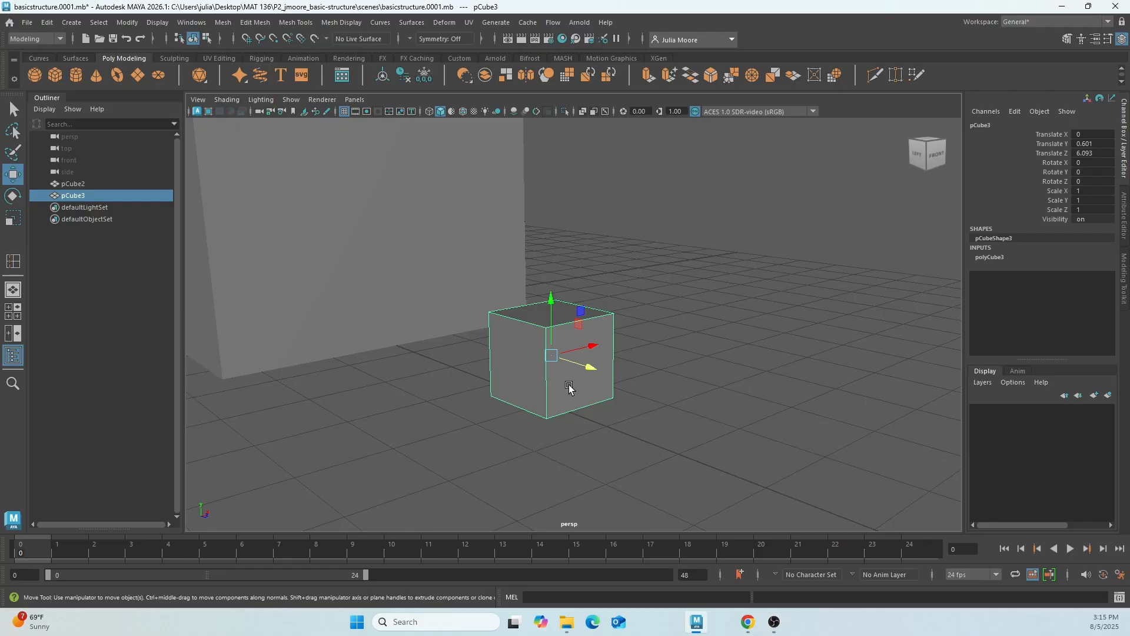
Extrude the small cube's front face outward by about 0.45 in local Z.
{"action": "mouse_move", "coordinate": [569, 388]}
{"action": "right_mouse_down"}
{"action": "mouse_move", "coordinate": [570, 303]}
{"action": "mouse_move", "coordinate": [569, 377]}
{"action": "right_mouse_up"}
{"action": "left_click", "coordinate": [572, 376]}
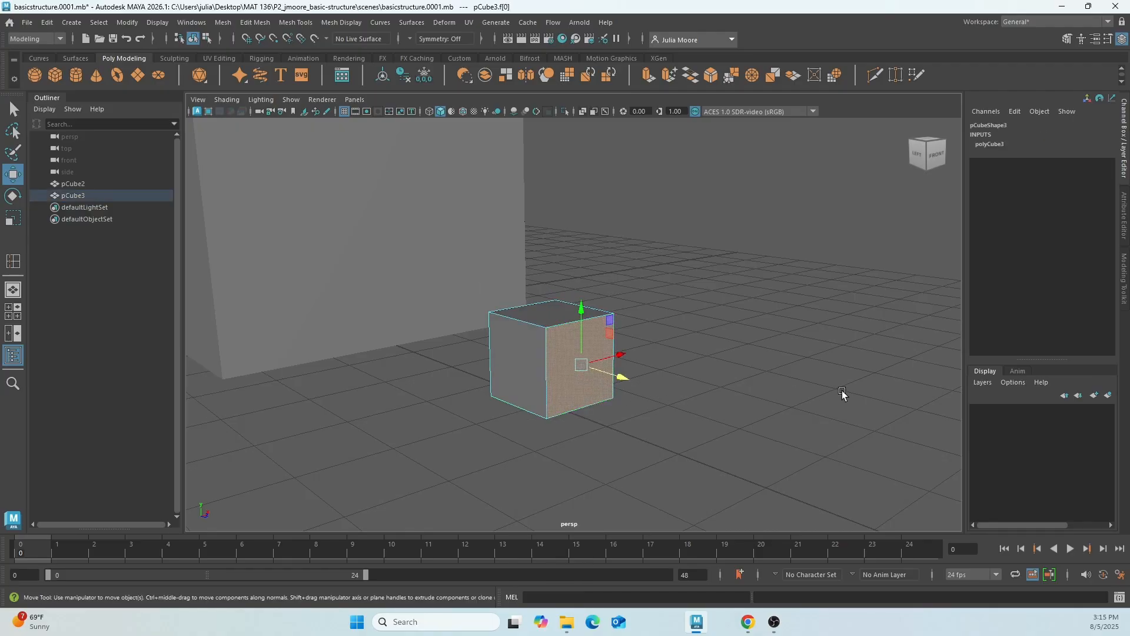
{"action": "left_click", "coordinate": [253, 23]}
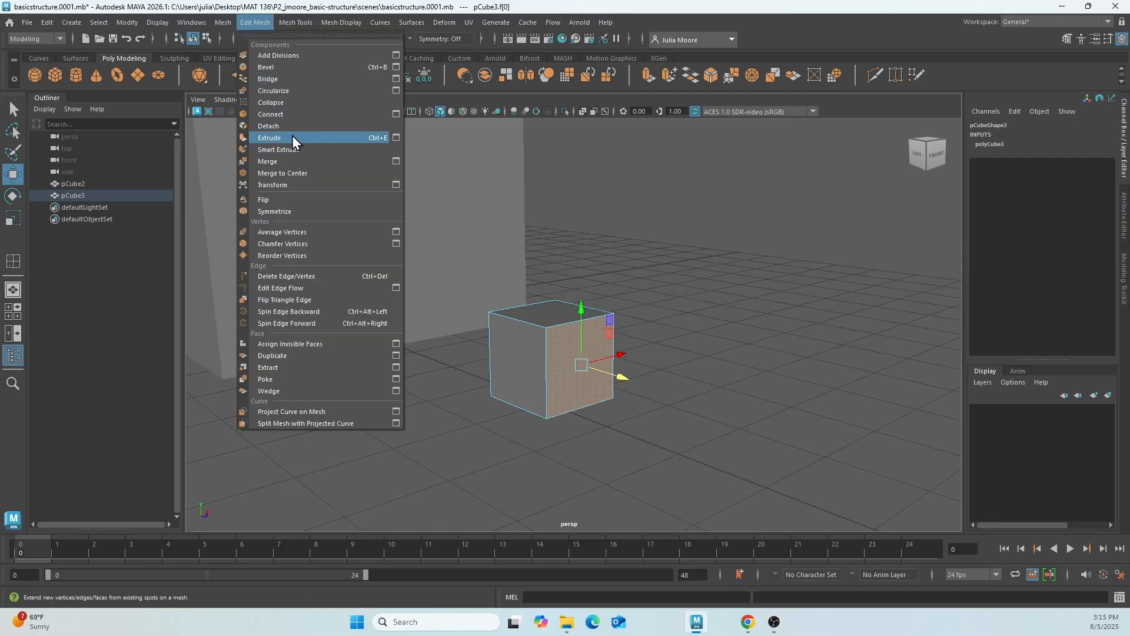
{"action": "left_click", "coordinate": [758, 33]}
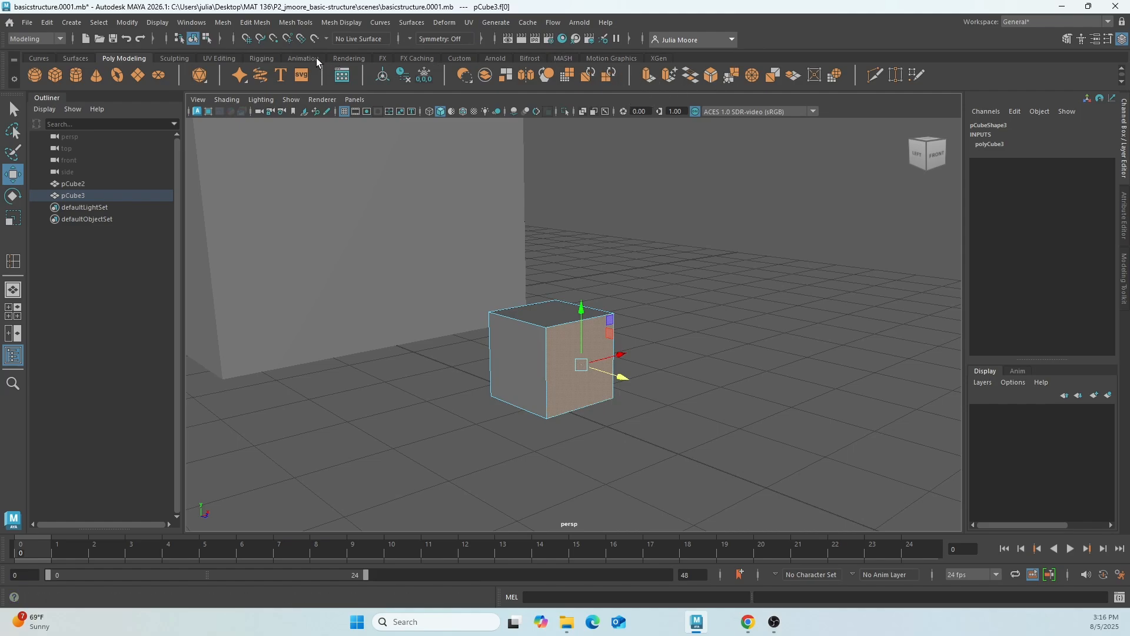
{"action": "left_click", "coordinate": [261, 28]}
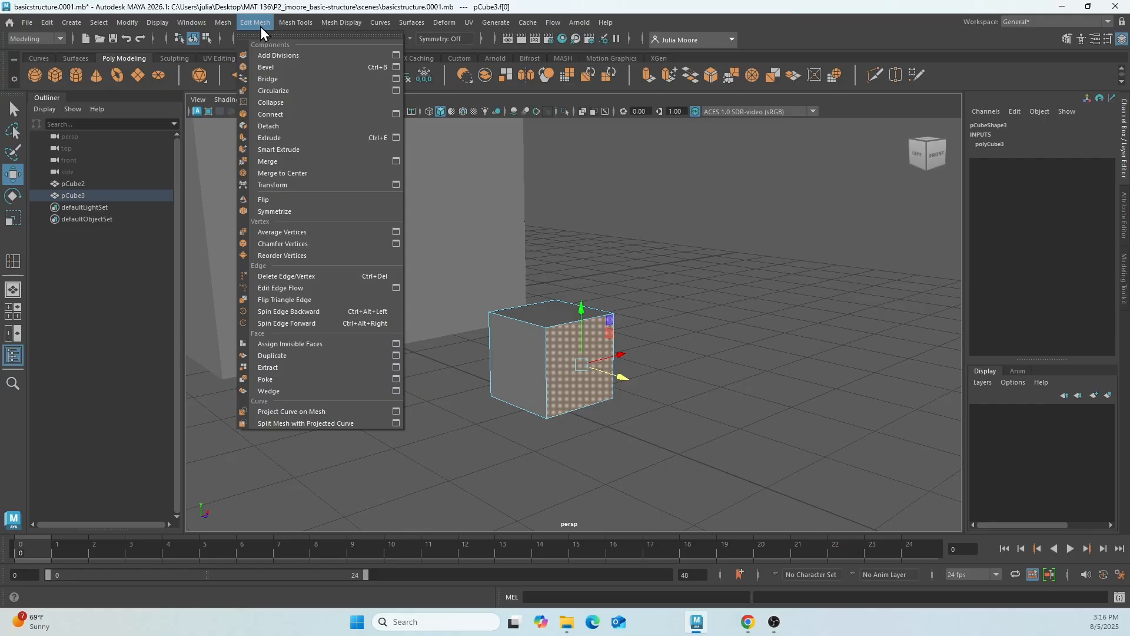
{"action": "mouse_move", "coordinate": [276, 30]}
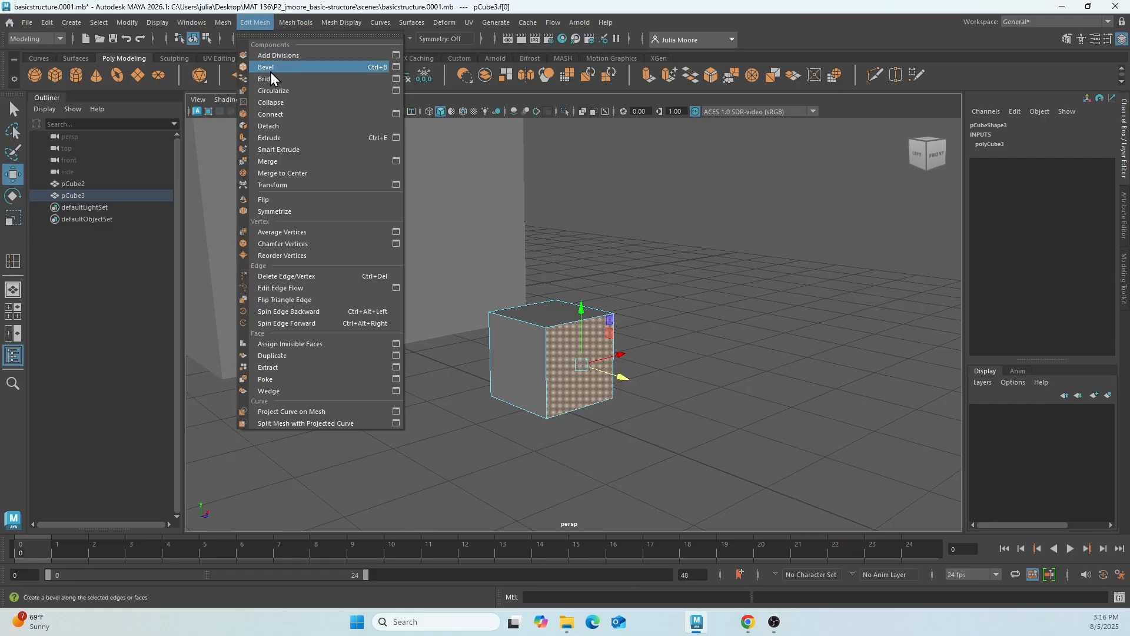
{"action": "left_click", "coordinate": [277, 138]}
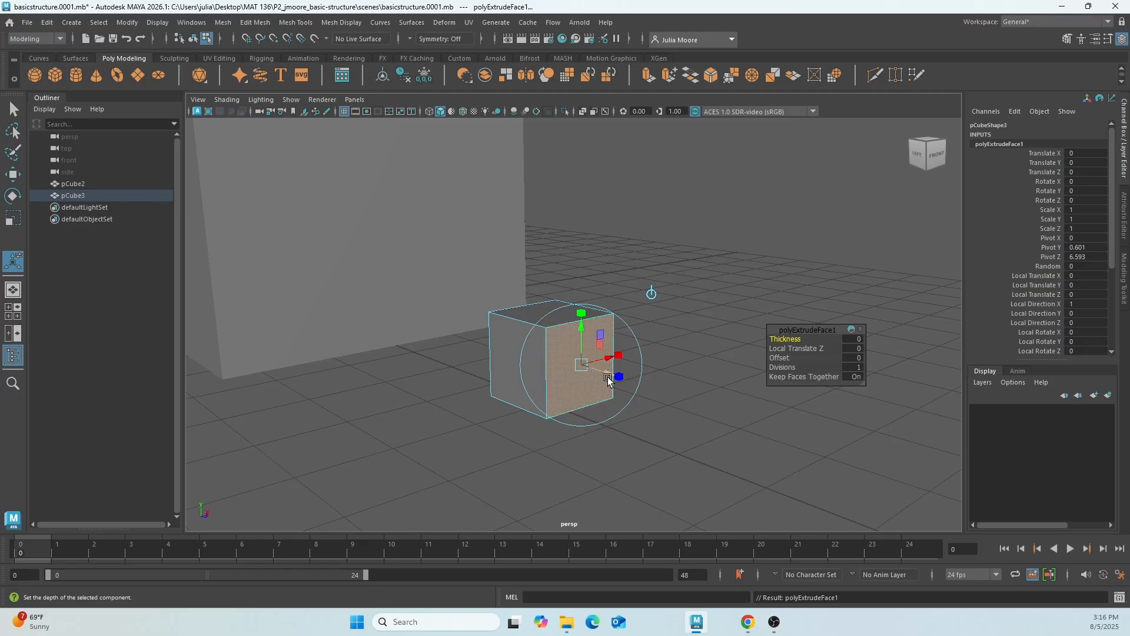
{"action": "left_click_drag", "start_coordinate": [608, 378], "coordinate": [652, 399]}
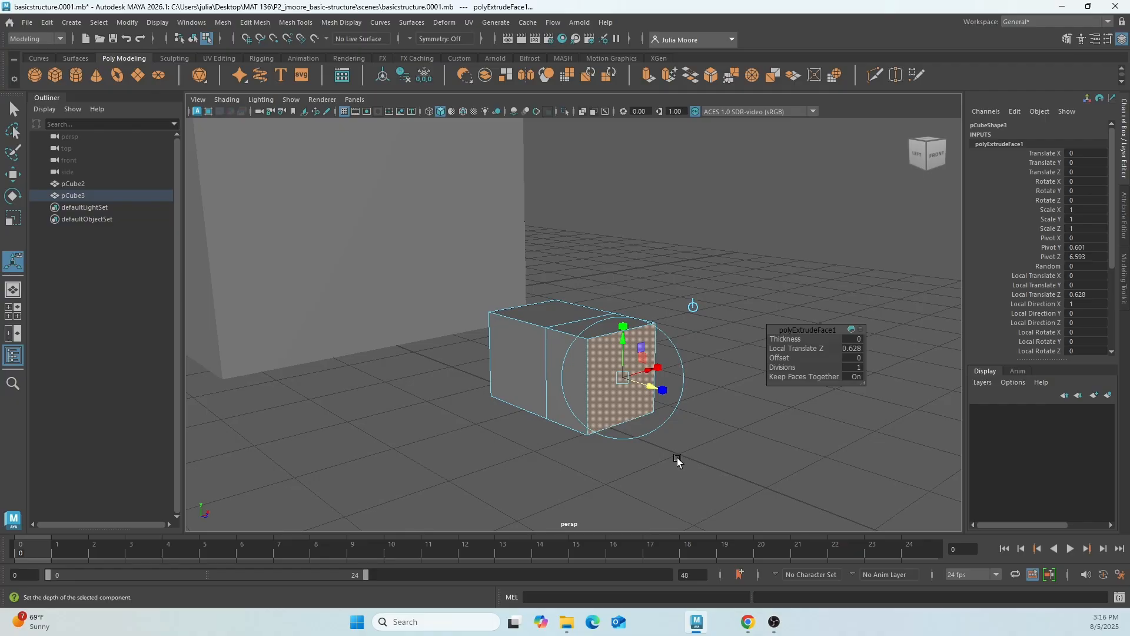
{"action": "mouse_move", "coordinate": [647, 393]}
{"action": "left_mouse_down"}
{"action": "mouse_move", "coordinate": [627, 382]}
{"action": "mouse_move", "coordinate": [659, 391]}
{"action": "mouse_move", "coordinate": [601, 378]}
{"action": "mouse_move", "coordinate": [637, 386]}
{"action": "left_mouse_up"}
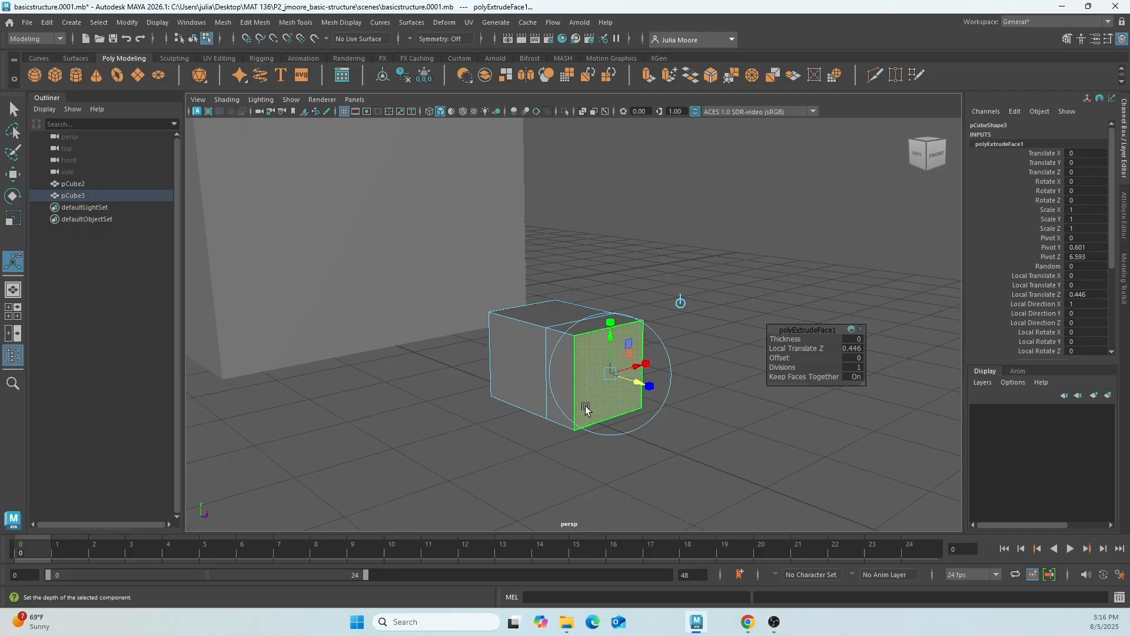
Return the small cube to object mode and delete it.
{"action": "right_click_drag", "start_coordinate": [604, 396], "coordinate": [651, 254]}
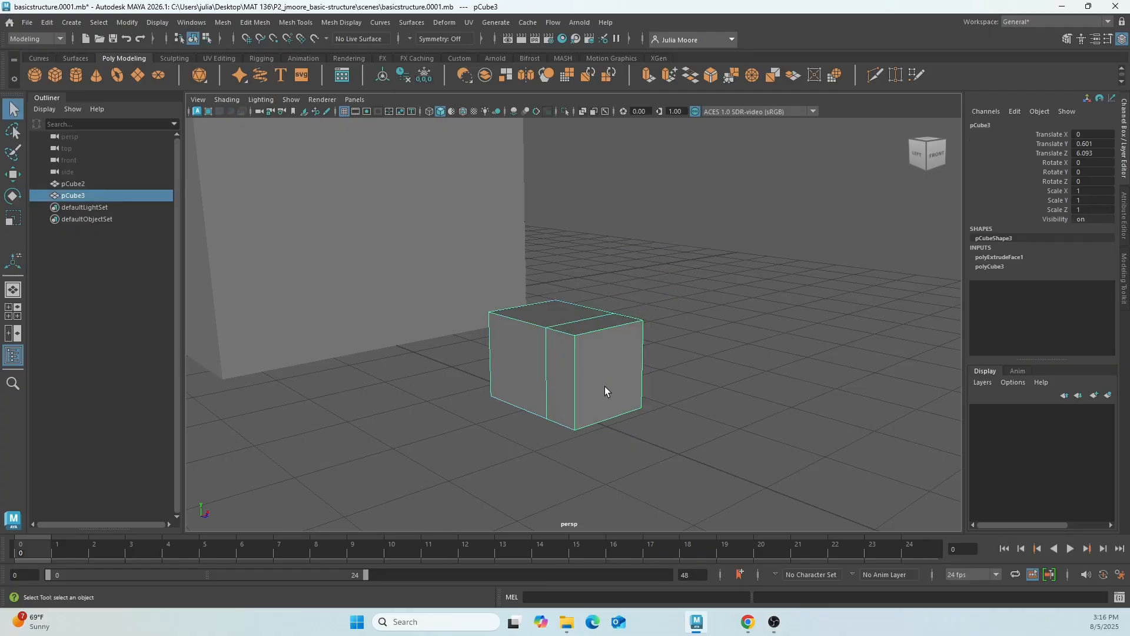
{"action": "key", "text": "Delete"}
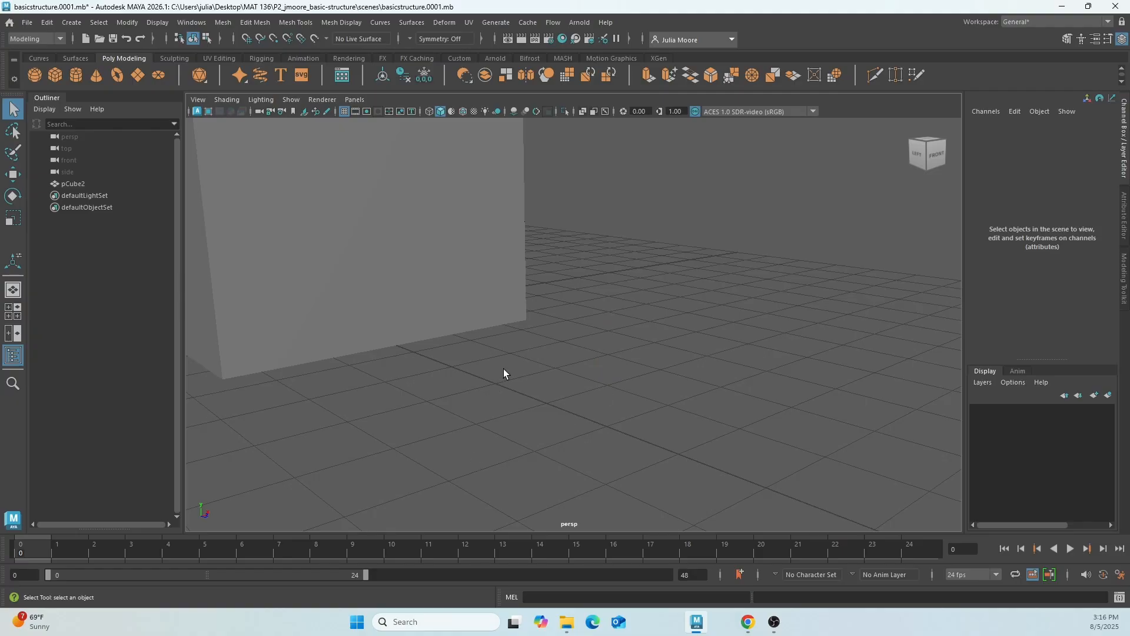
Select the whole ring of narrow faces around the tower's lower part.
{"action": "left_click_drag", "start_coordinate": [504, 369], "coordinate": [542, 367], "text": "alt"}
{"action": "left_click_drag", "start_coordinate": [552, 287], "coordinate": [656, 379], "text": "alt"}
{"action": "left_click", "coordinate": [531, 301]}
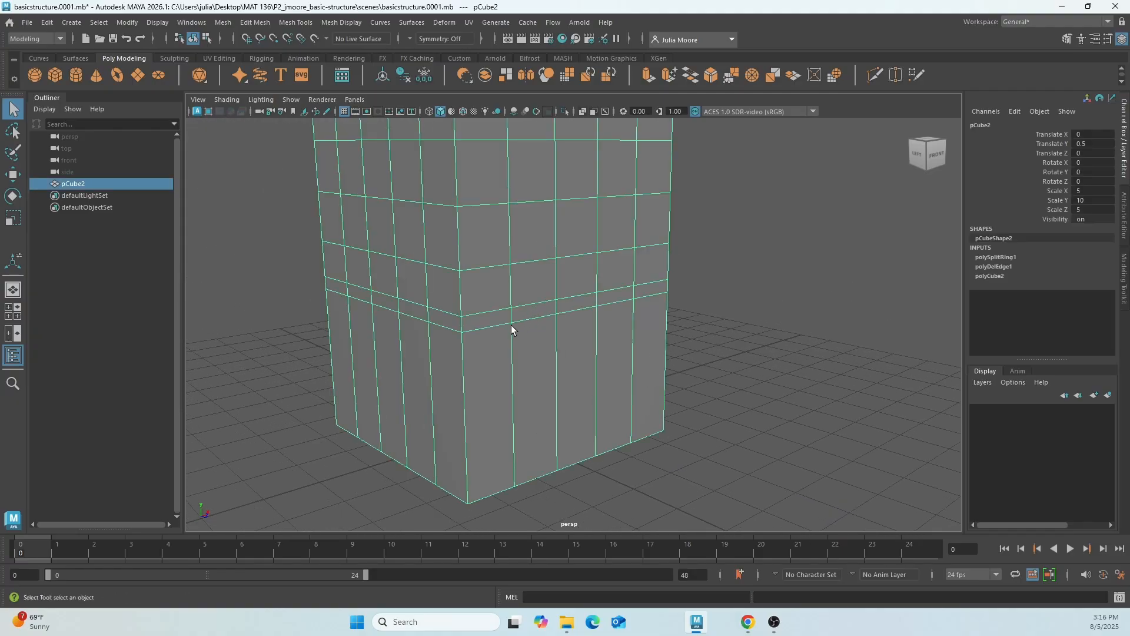
{"action": "right_click_drag", "start_coordinate": [481, 320], "coordinate": [483, 297]}
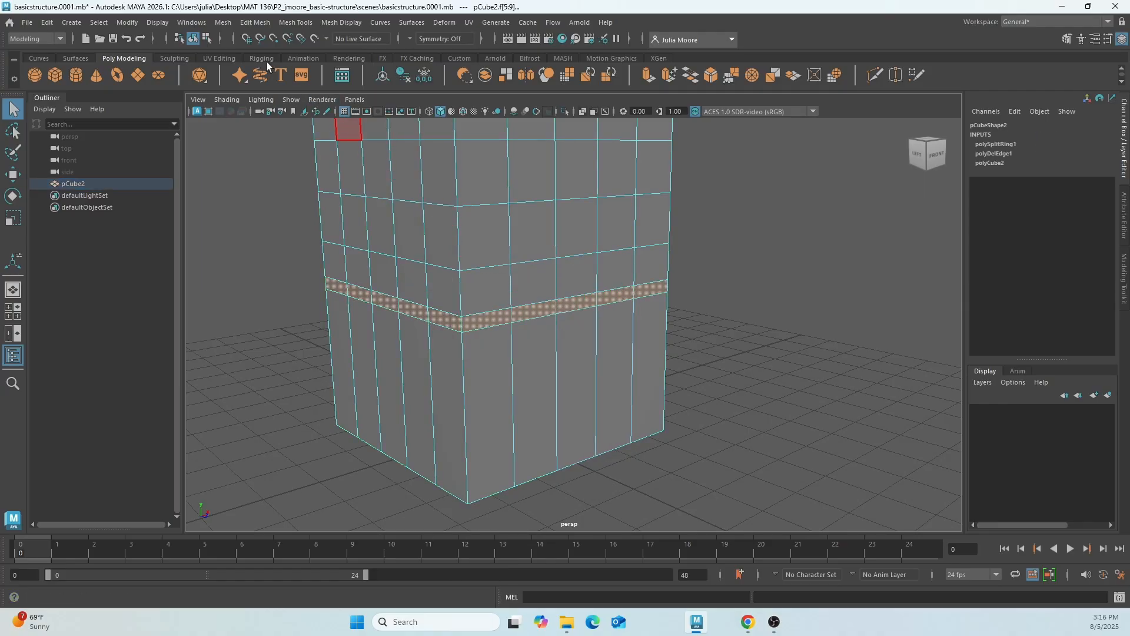
Extrude the selected ring of faces outward with a thickness of 0.4 and return to object mode.
{"action": "left_click", "coordinate": [257, 24]}
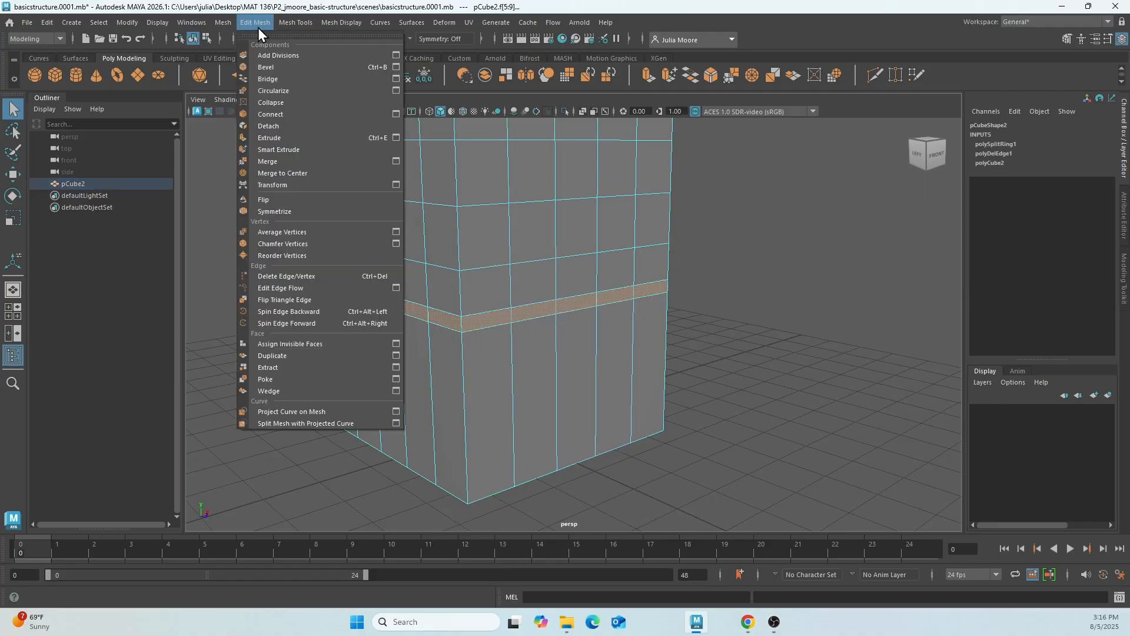
{"action": "left_click", "coordinate": [289, 137]}
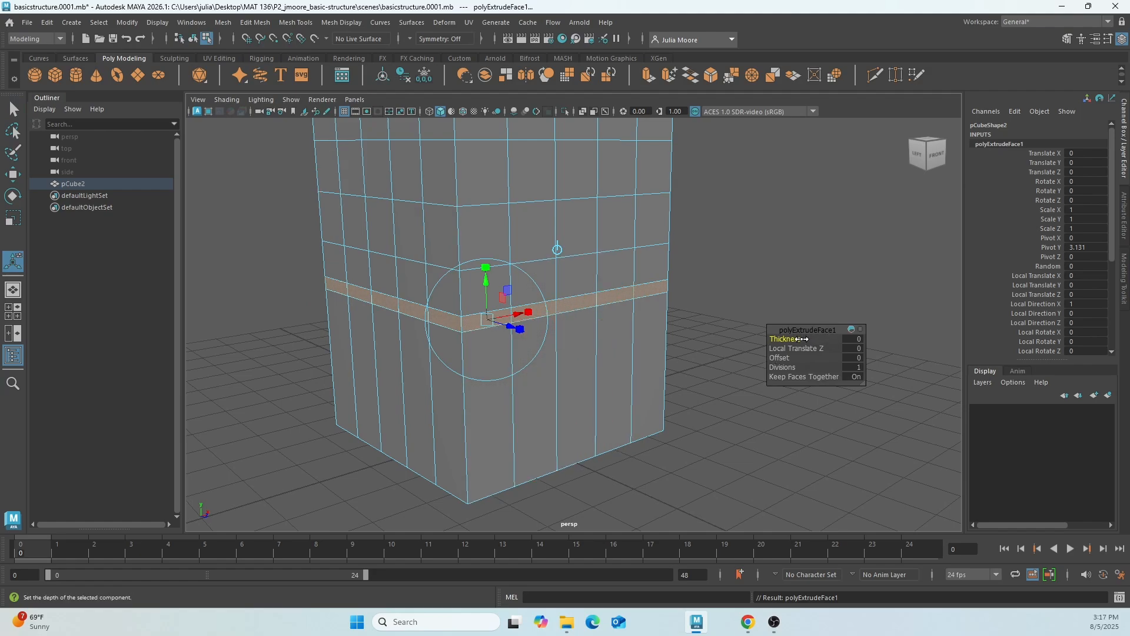
{"action": "left_click_drag", "start_coordinate": [807, 333], "coordinate": [734, 273]}
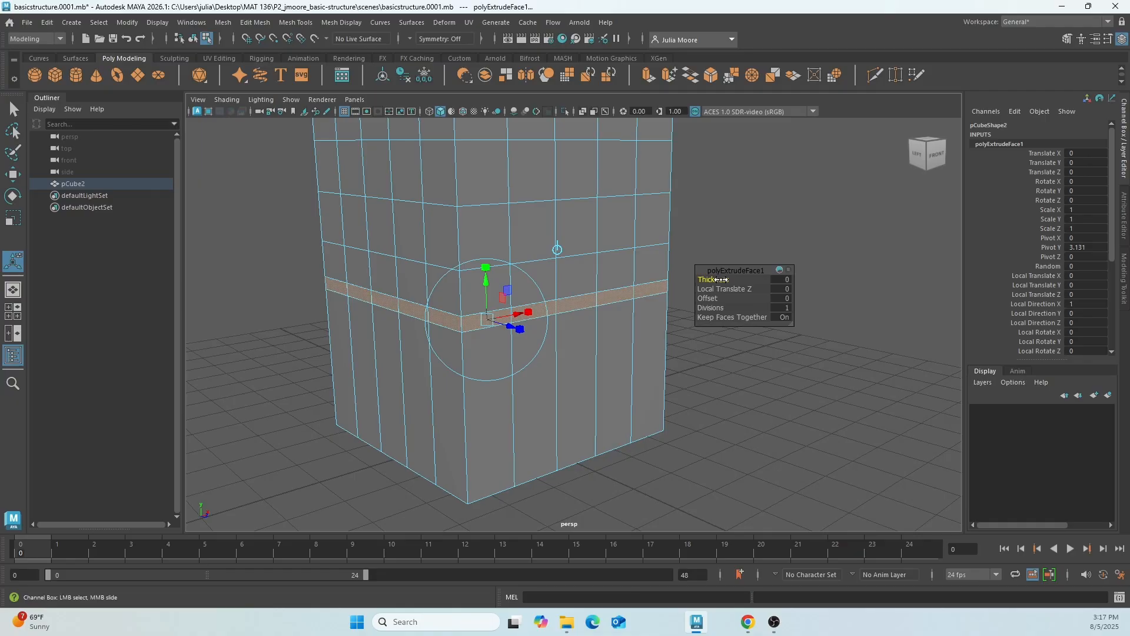
{"action": "left_click_drag", "start_coordinate": [721, 280], "coordinate": [724, 279]}
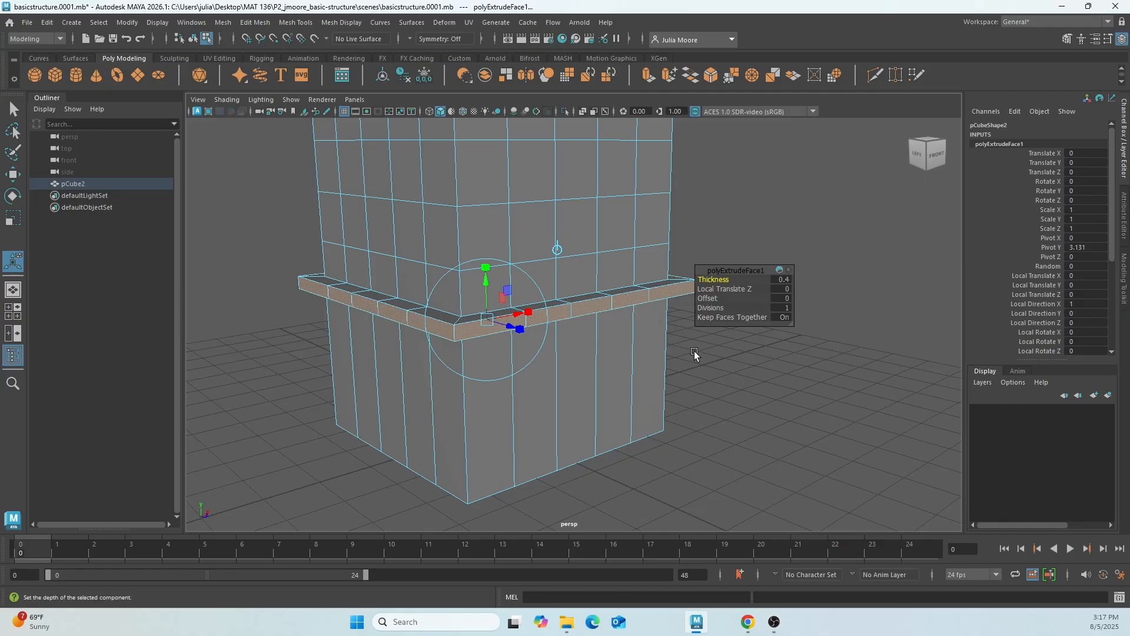
{"action": "mouse_move", "coordinate": [707, 383]}
{"action": "left_mouse_down", "text": "alt"}
{"action": "mouse_move", "coordinate": [699, 377]}
{"action": "mouse_move", "coordinate": [783, 371]}
{"action": "mouse_move", "coordinate": [709, 391]}
{"action": "mouse_move", "coordinate": [525, 385]}
{"action": "mouse_move", "coordinate": [792, 369]}
{"action": "mouse_move", "coordinate": [719, 382]}
{"action": "left_mouse_up", "text": "alt"}
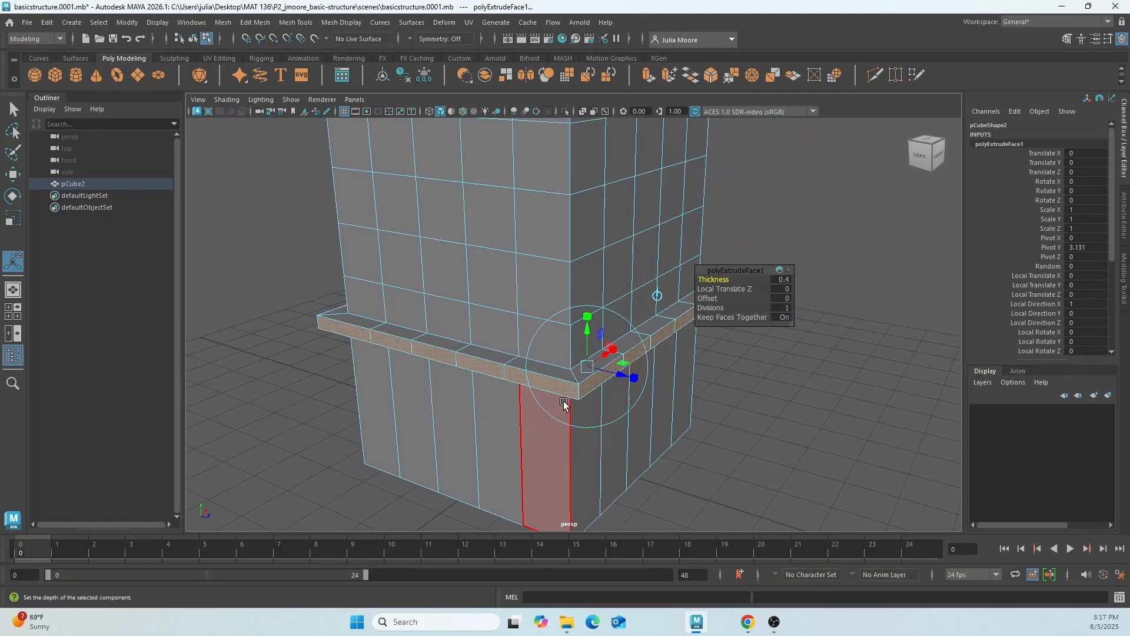
{"action": "right_click_drag", "start_coordinate": [507, 271], "coordinate": [507, 337]}
{"action": "right_click_drag", "start_coordinate": [567, 250], "coordinate": [567, 249]}
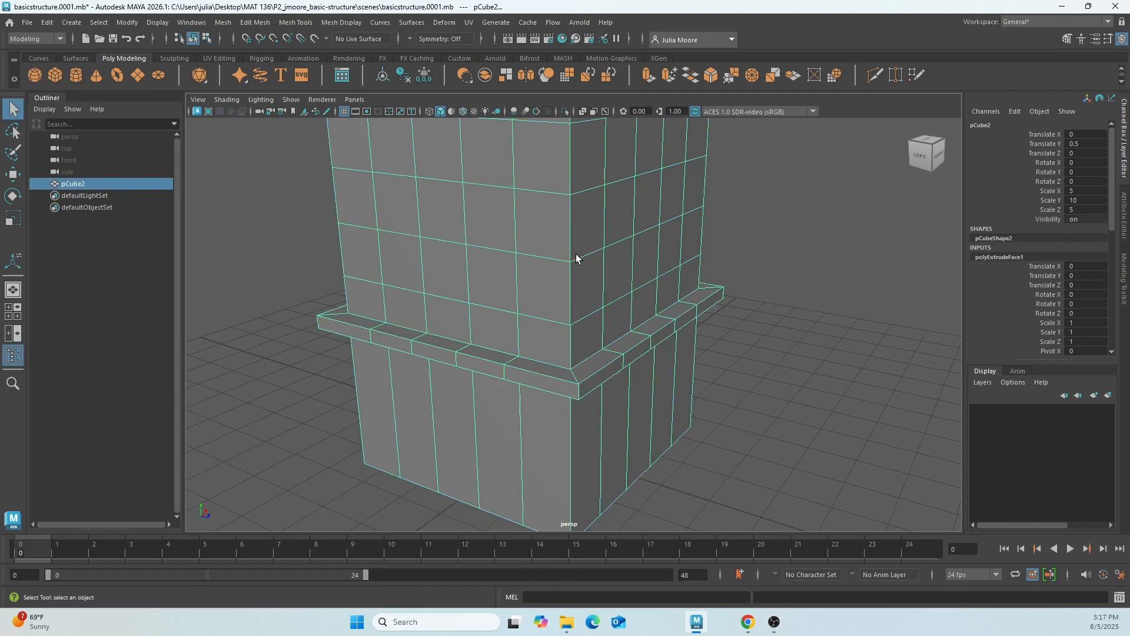
Save the scene as a new incremental version with the tower selected.
{"action": "left_click", "coordinate": [771, 408]}
{"action": "mouse_move", "coordinate": [761, 384]}
{"action": "left_mouse_down", "text": "alt"}
{"action": "mouse_move", "coordinate": [757, 399]}
{"action": "mouse_move", "coordinate": [756, 378]}
{"action": "left_mouse_up", "text": "alt"}
{"action": "left_click", "coordinate": [597, 324]}
{"action": "scroll", "coordinate": [594, 323], "scroll_direction": "down", "scroll_amount": 4}
{"action": "middle_click_drag", "start_coordinate": [591, 237], "coordinate": [592, 321], "text": "alt"}
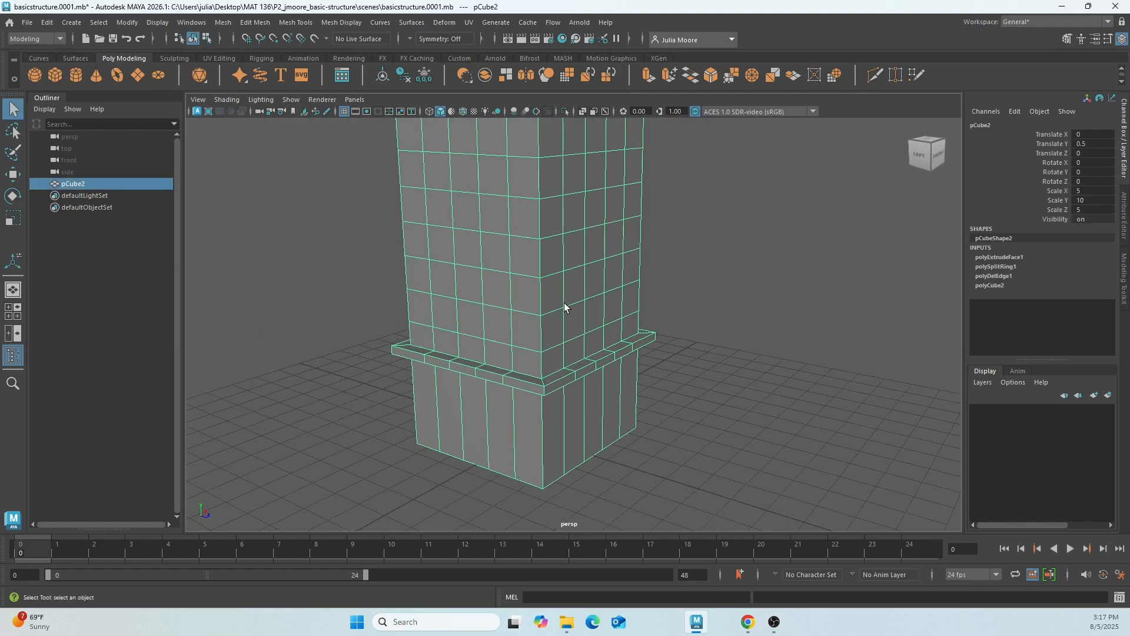
{"action": "left_click", "coordinate": [26, 23]}
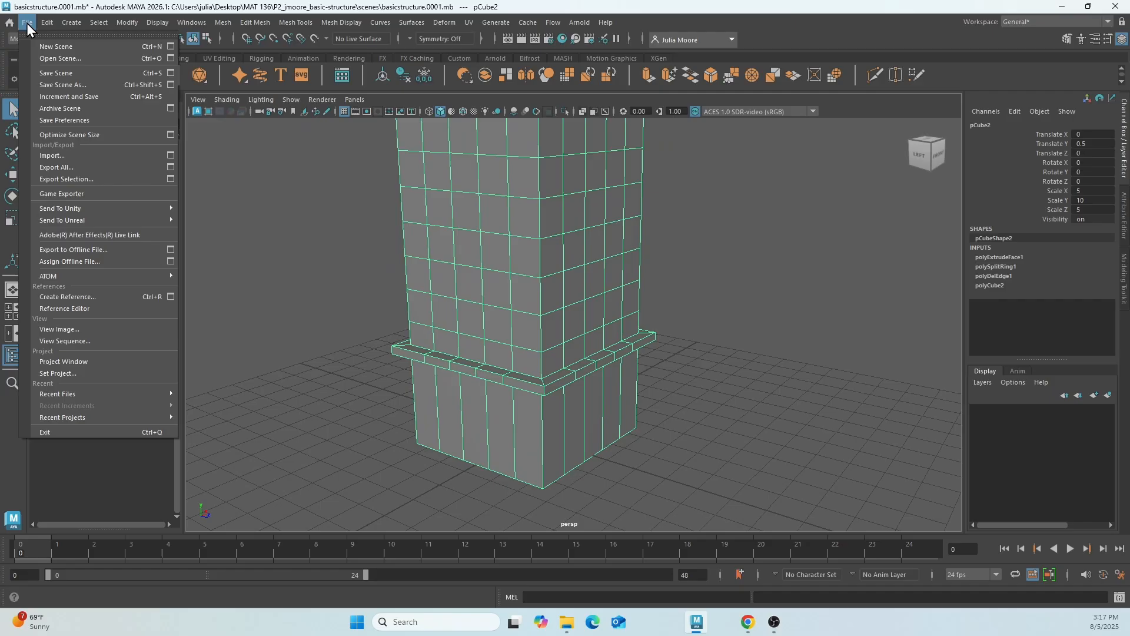
{"action": "left_click", "coordinate": [46, 96]}
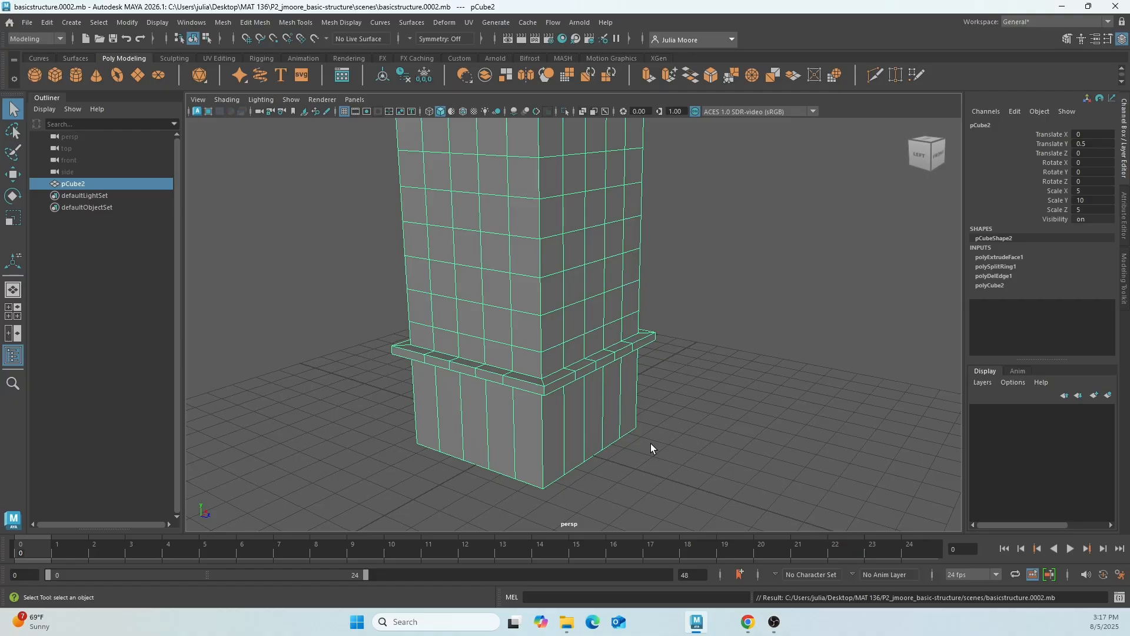
{"action": "middle_click_drag", "start_coordinate": [584, 307], "coordinate": [601, 376], "text": "alt"}
{"action": "right_click_drag", "start_coordinate": [534, 331], "coordinate": [540, 302]}
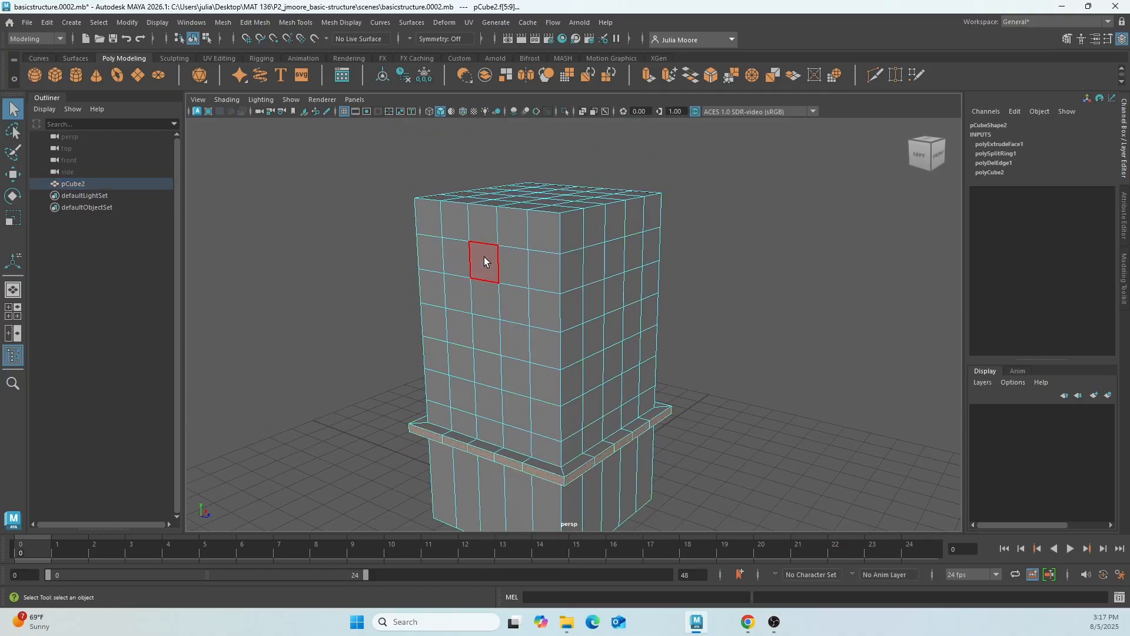
{"action": "left_click", "coordinate": [465, 259]}
{"action": "left_click", "coordinate": [515, 271], "text": "shift"}
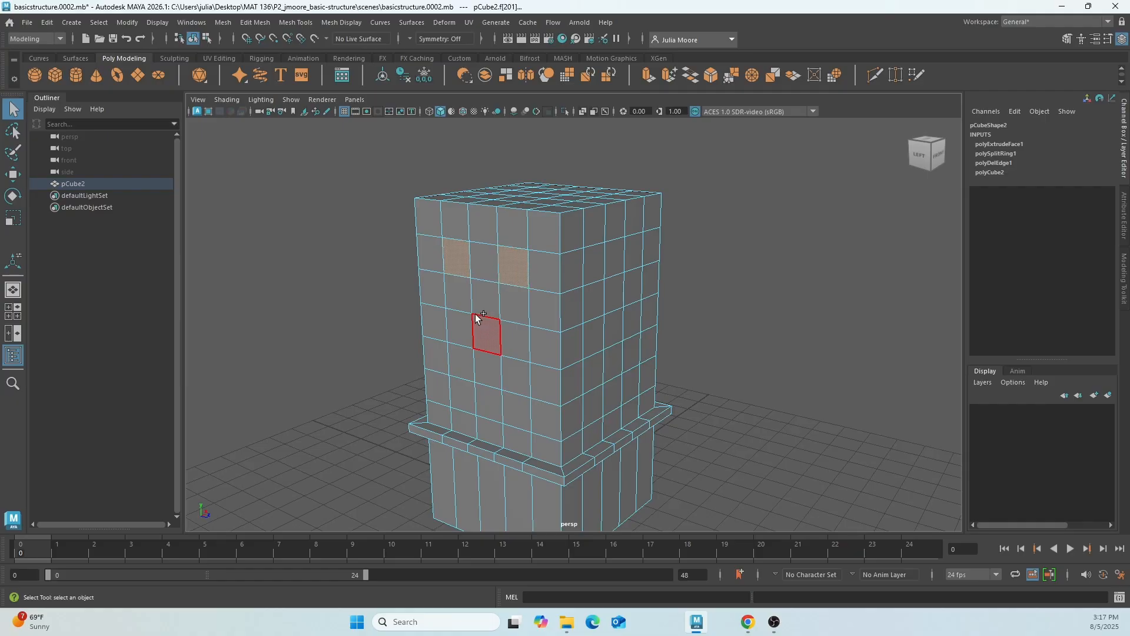
{"action": "left_click", "coordinate": [464, 324], "text": "shift"}
{"action": "left_click", "coordinate": [514, 352], "text": "shift"}
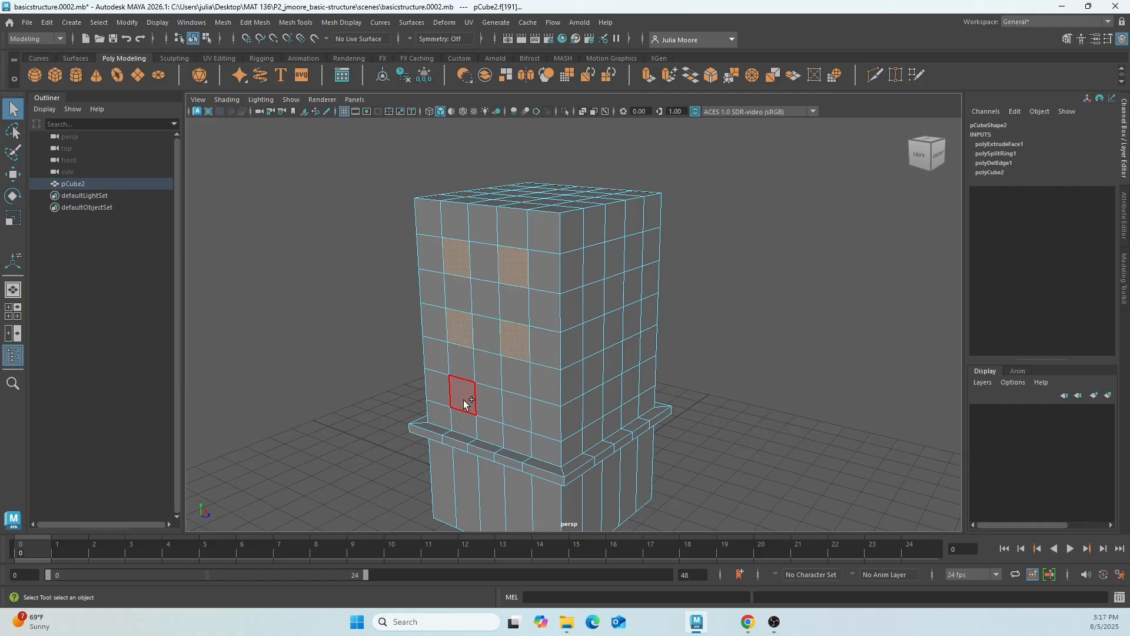
{"action": "left_click_drag", "start_coordinate": [718, 439], "coordinate": [665, 422], "text": "alt"}
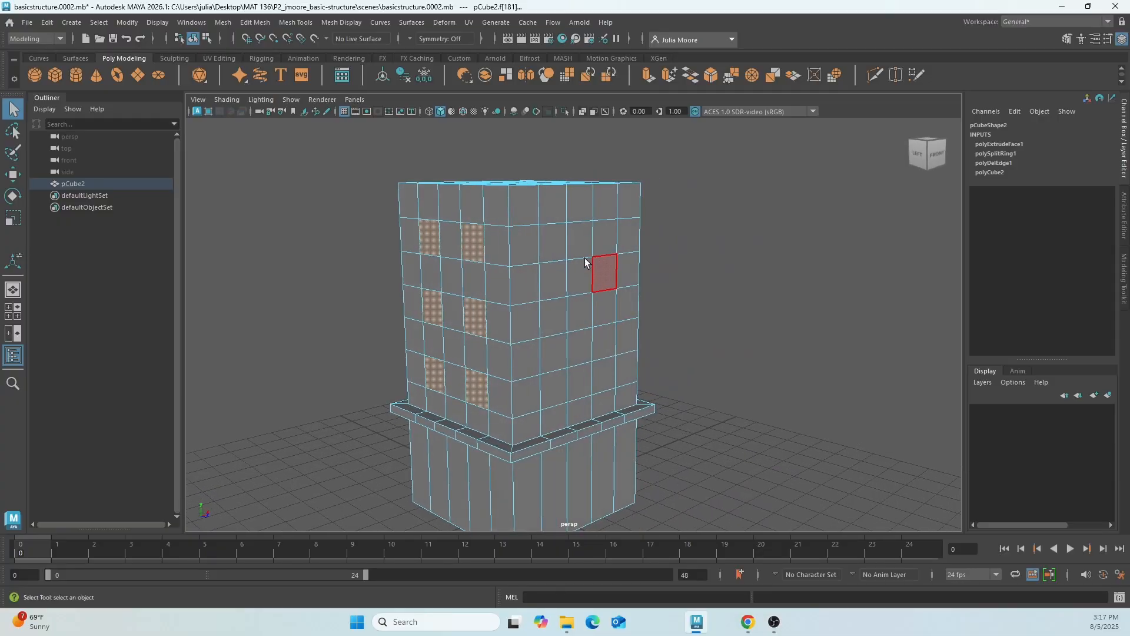
{"action": "left_click", "coordinate": [563, 313], "text": "shift"}
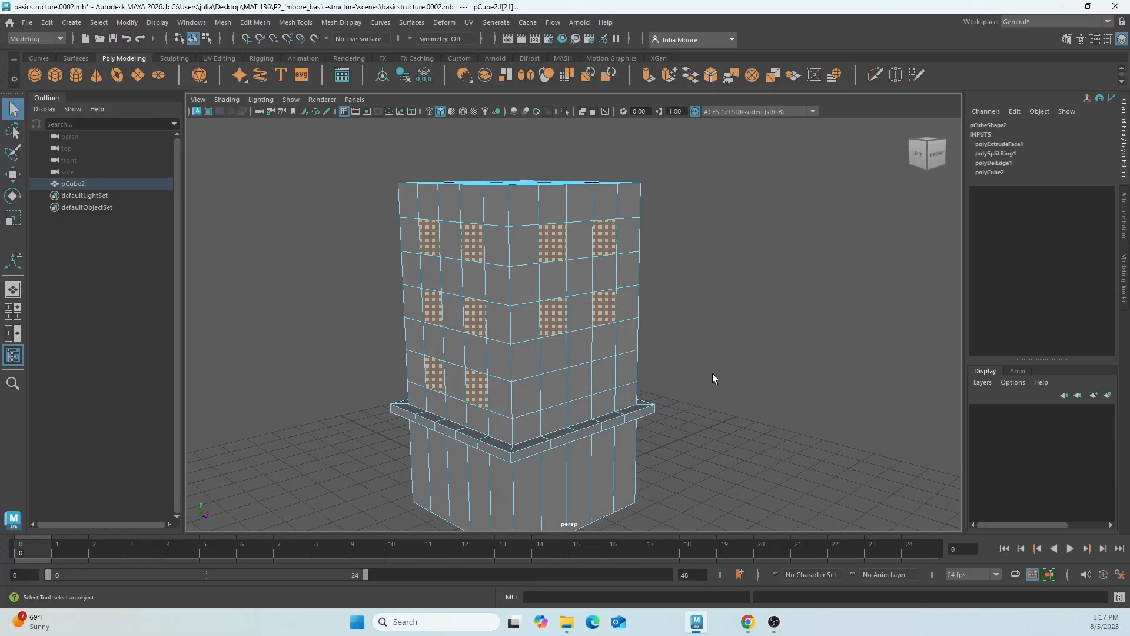
{"action": "left_click", "coordinate": [747, 372]}
In the front view, select six window faces in a two-by-three pattern through the tower's front and back, then return to the perspective view.
{"action": "key", "text": "space"}
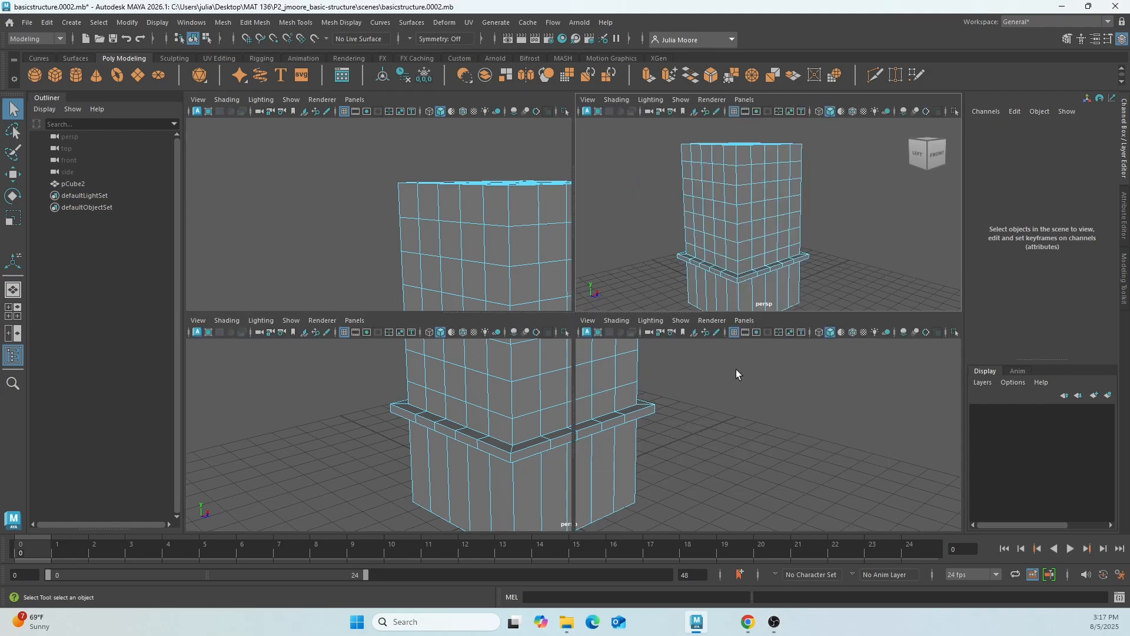
{"action": "key", "text": "space"}
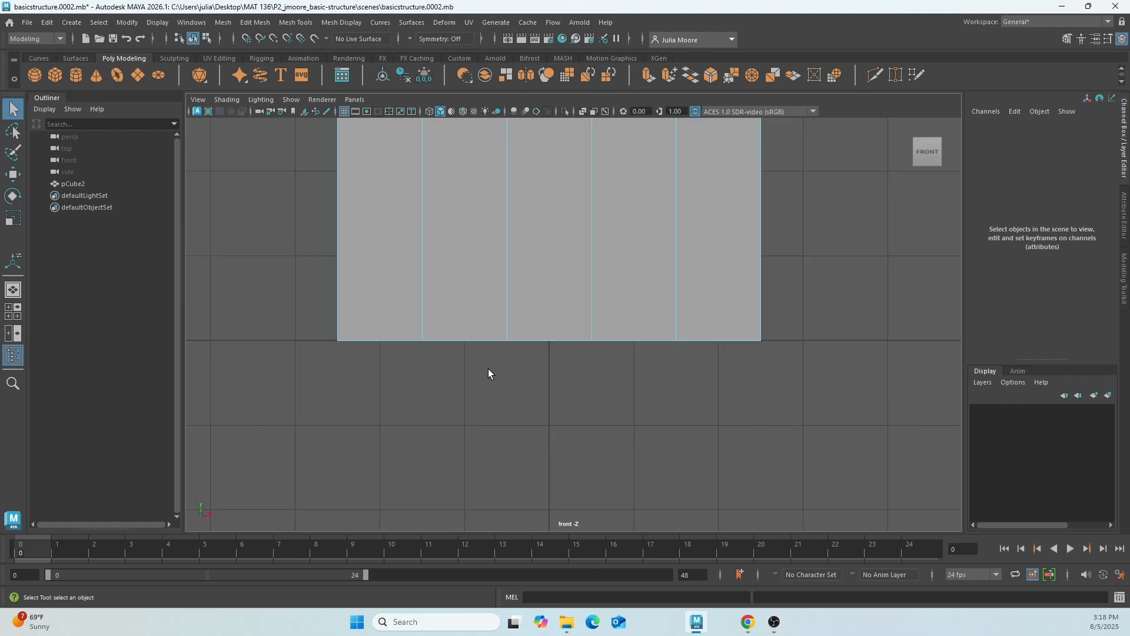
{"action": "scroll", "coordinate": [489, 371], "scroll_direction": "down", "scroll_amount": 6}
{"action": "middle_click_drag", "start_coordinate": [694, 219], "coordinate": [694, 409], "text": "alt"}
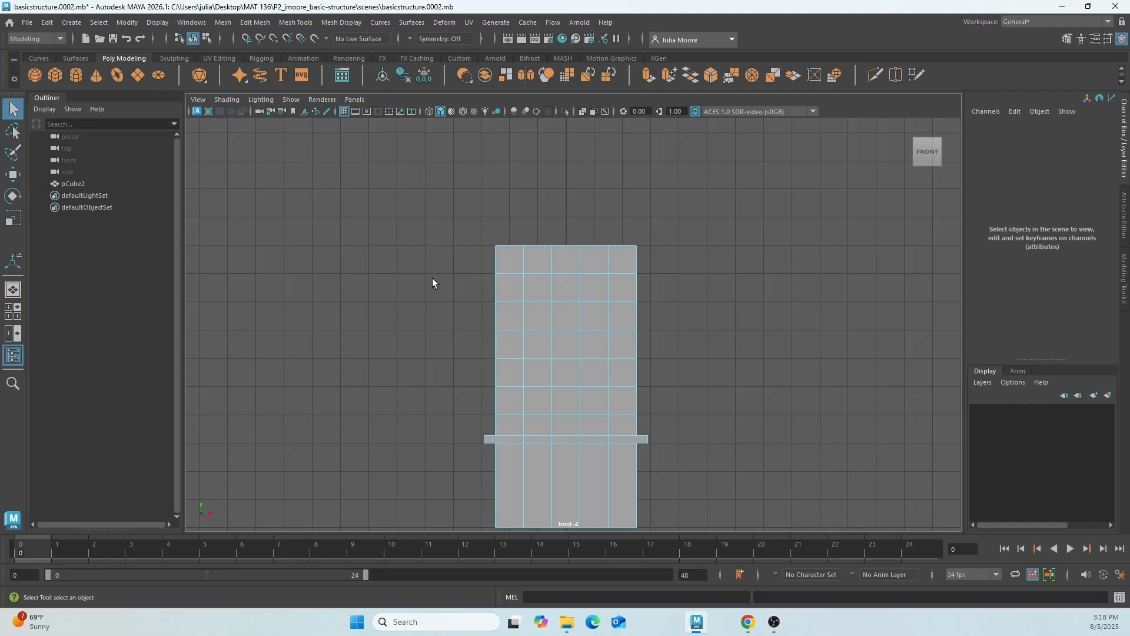
{"action": "left_click_drag", "start_coordinate": [448, 299], "coordinate": [449, 301]}
{"action": "left_click_drag", "start_coordinate": [546, 294], "coordinate": [606, 295]}
{"action": "left_click_drag", "start_coordinate": [533, 342], "coordinate": [548, 356], "text": "shift"}
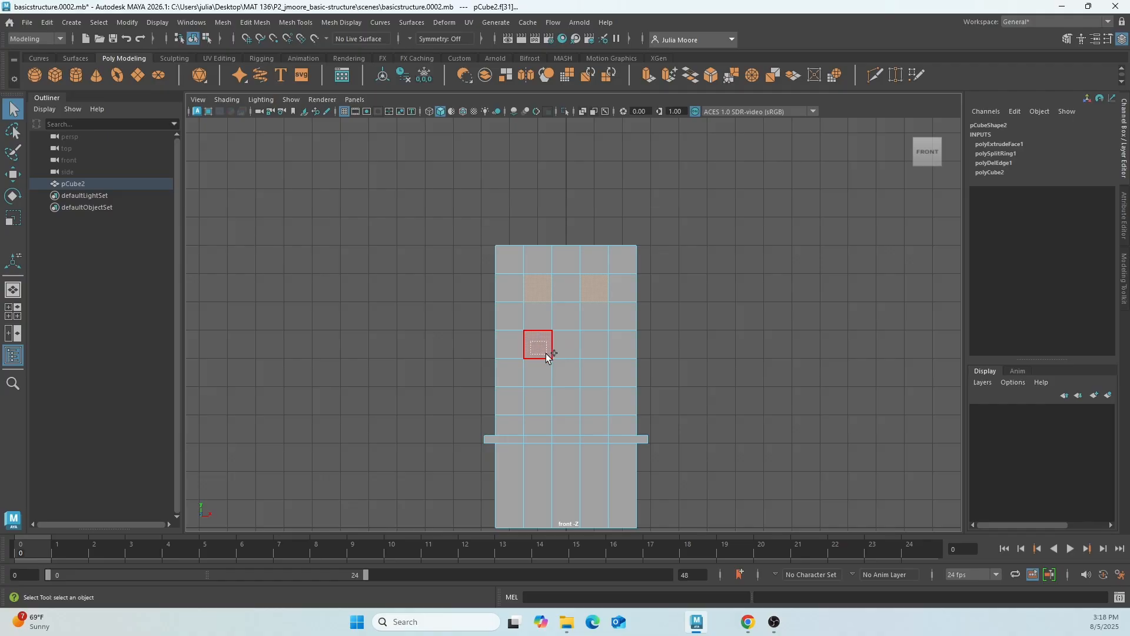
{"action": "left_click", "coordinate": [551, 401], "text": "shift"}
{"action": "left_click", "coordinate": [567, 403], "text": "ctrl"}
{"action": "left_click", "coordinate": [541, 408], "text": "shift"}
{"action": "key", "text": "space"}
In the side view, add the matching two-by-three window faces on the tower's other two sides to the selection, then return to perspective.
{"action": "key", "text": "space"}
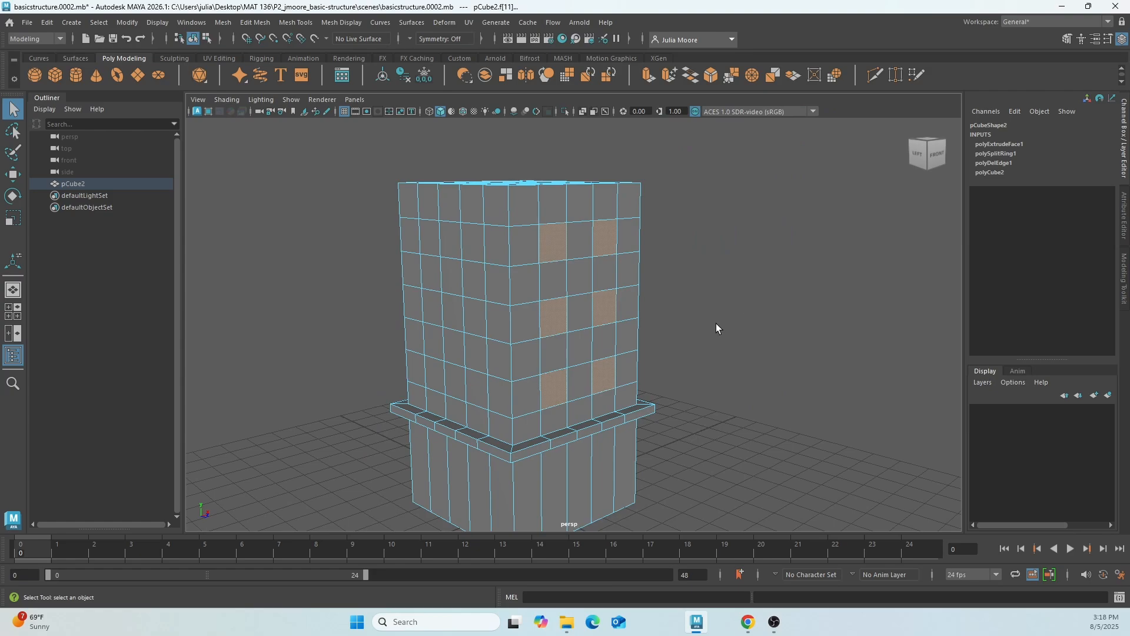
{"action": "left_click_drag", "start_coordinate": [716, 328], "coordinate": [640, 319], "text": "alt"}
{"action": "key", "text": "space"}
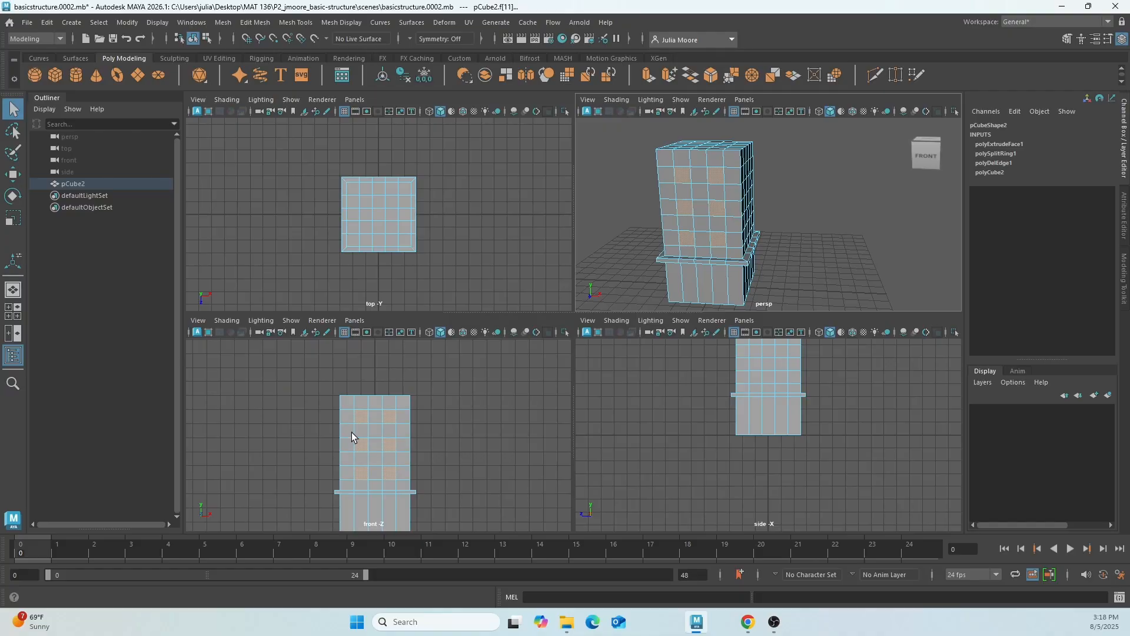
{"action": "key", "text": "space"}
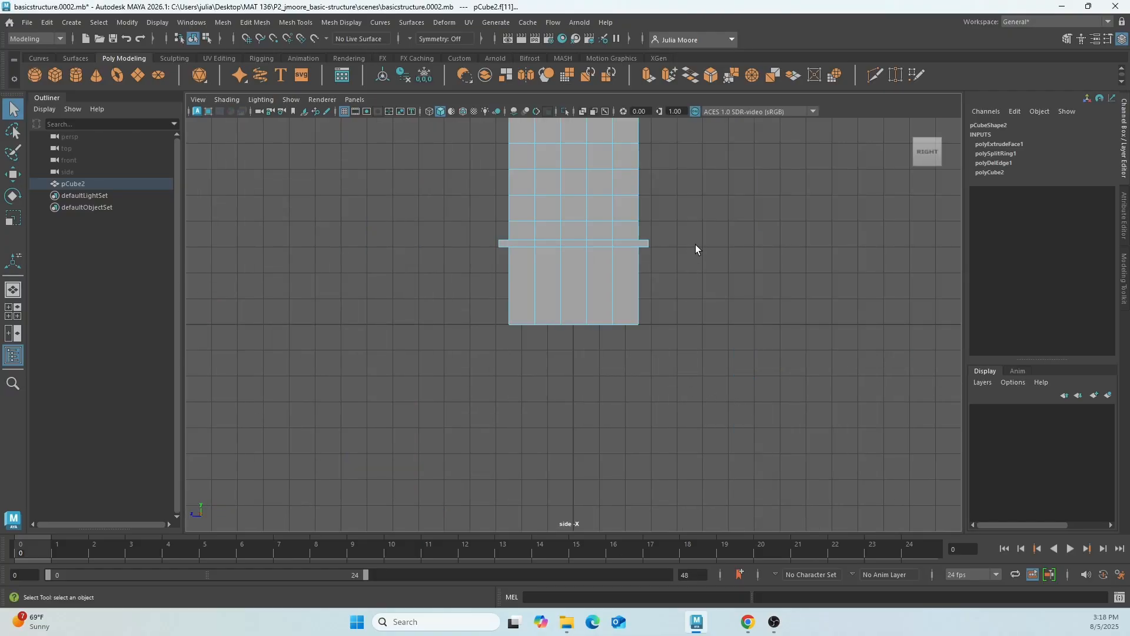
{"action": "middle_click_drag", "start_coordinate": [694, 245], "coordinate": [695, 404], "text": "alt"}
{"action": "scroll", "coordinate": [647, 401], "scroll_direction": "up", "scroll_amount": 2}
{"action": "left_click", "coordinate": [583, 386]}
{"action": "scroll", "coordinate": [557, 337], "scroll_direction": "up", "scroll_amount": 2}
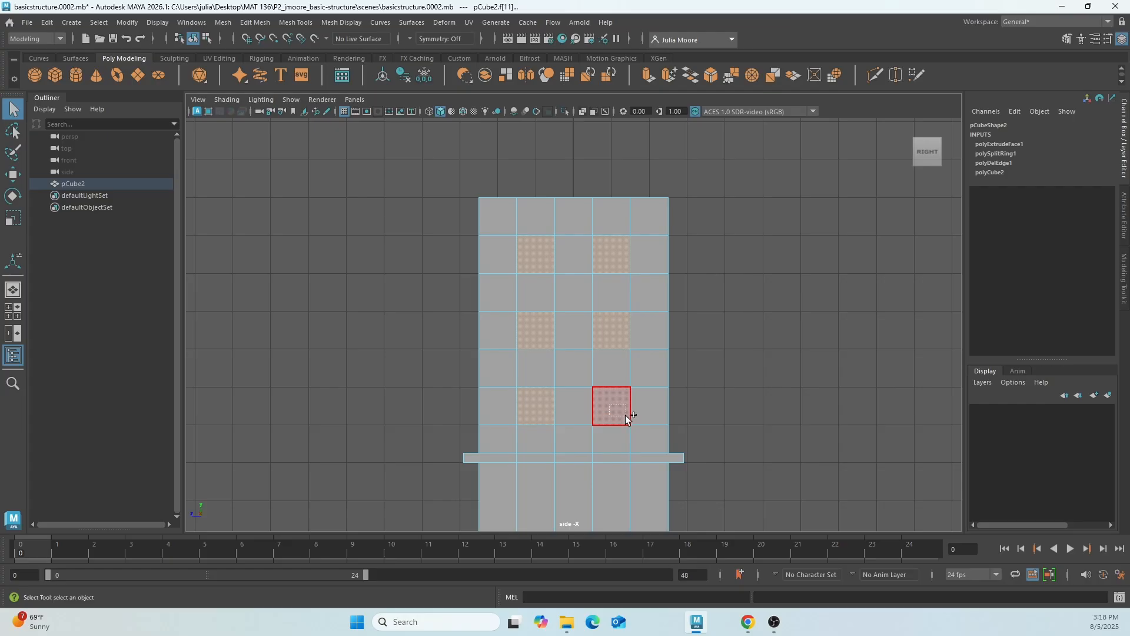
{"action": "left_click", "coordinate": [712, 380]}
{"action": "key", "text": "space"}
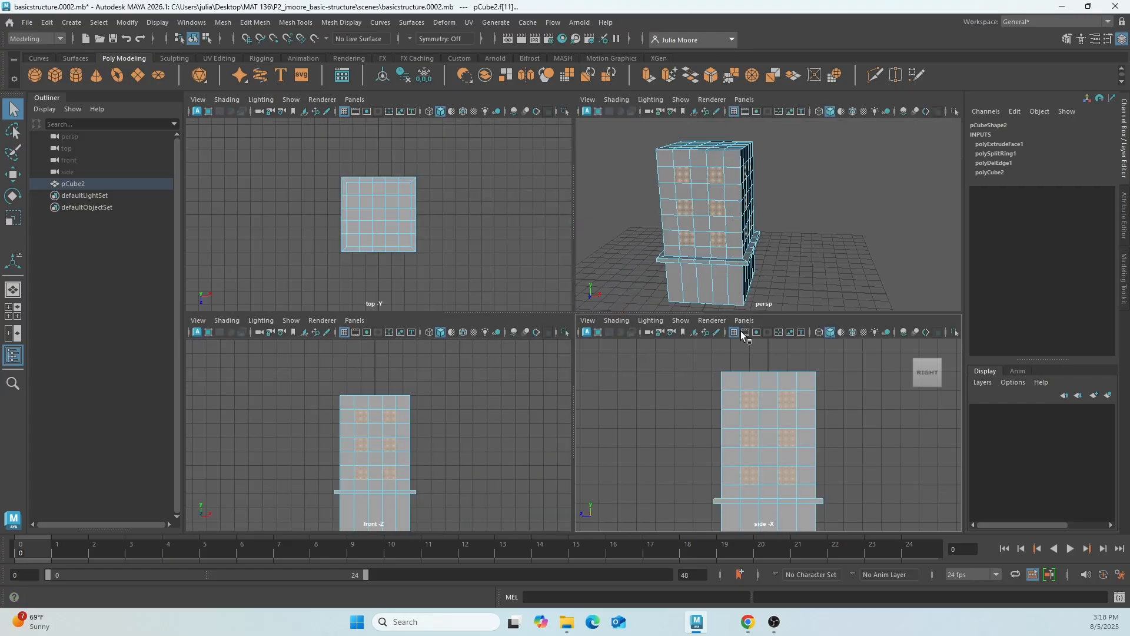
{"action": "key", "text": "space"}
{"action": "left_click_drag", "start_coordinate": [747, 243], "coordinate": [398, 277], "text": "alt"}
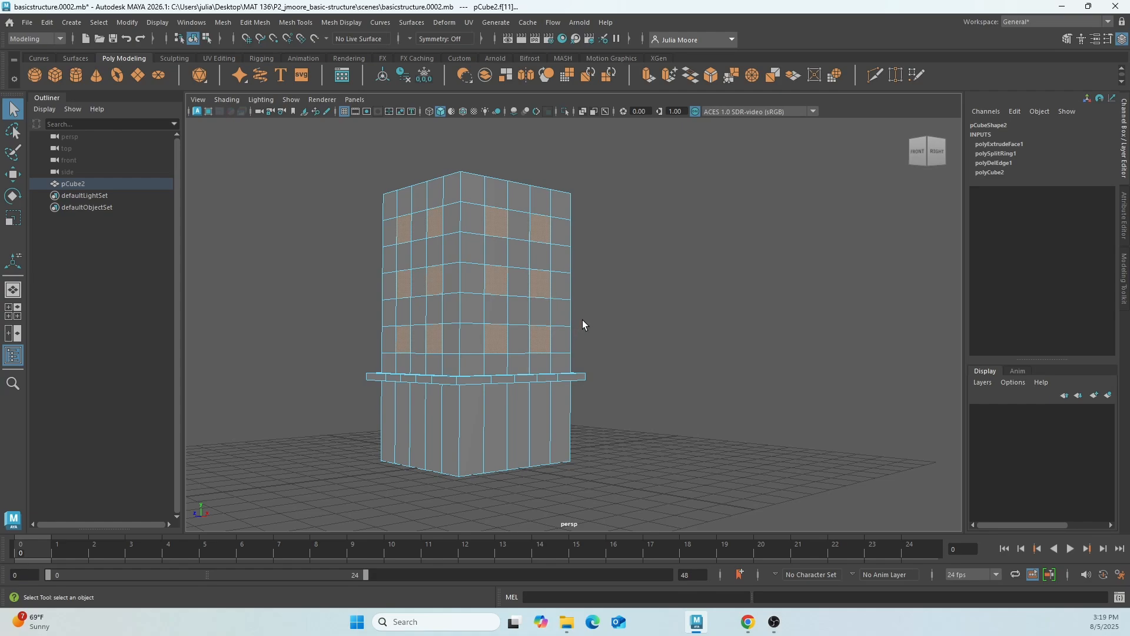
Extrude the selected window faces inward with a Local Translate Z of about -0.114.
{"action": "key", "text": "ctrl+e"}
{"action": "left_click", "coordinate": [299, 23]}
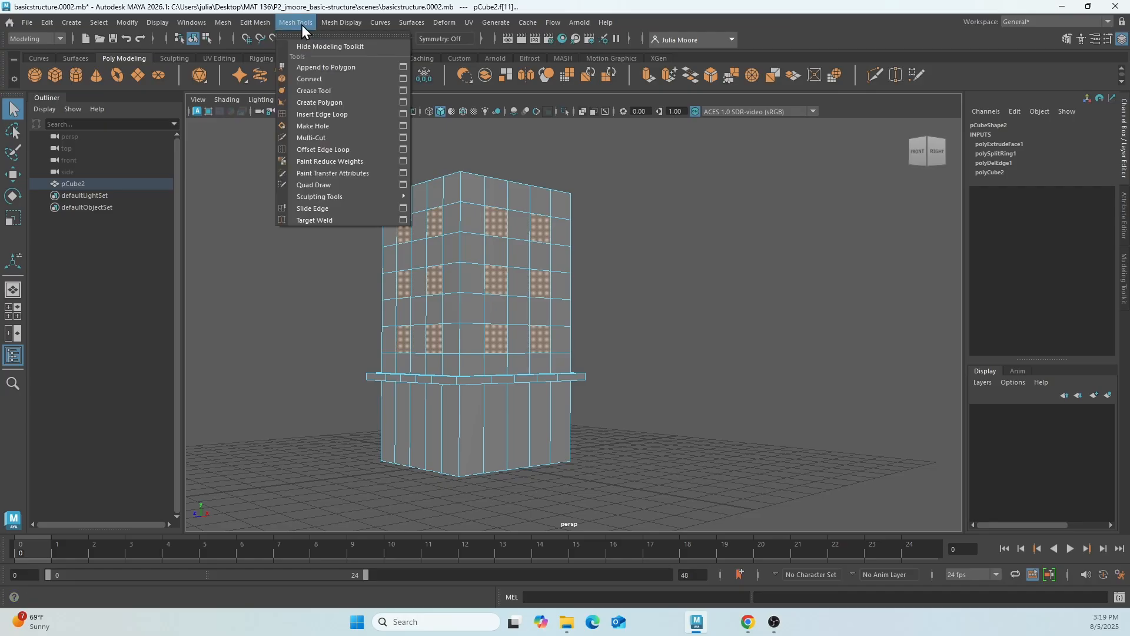
{"action": "left_click", "coordinate": [301, 25]}
{"action": "left_click", "coordinate": [246, 23]}
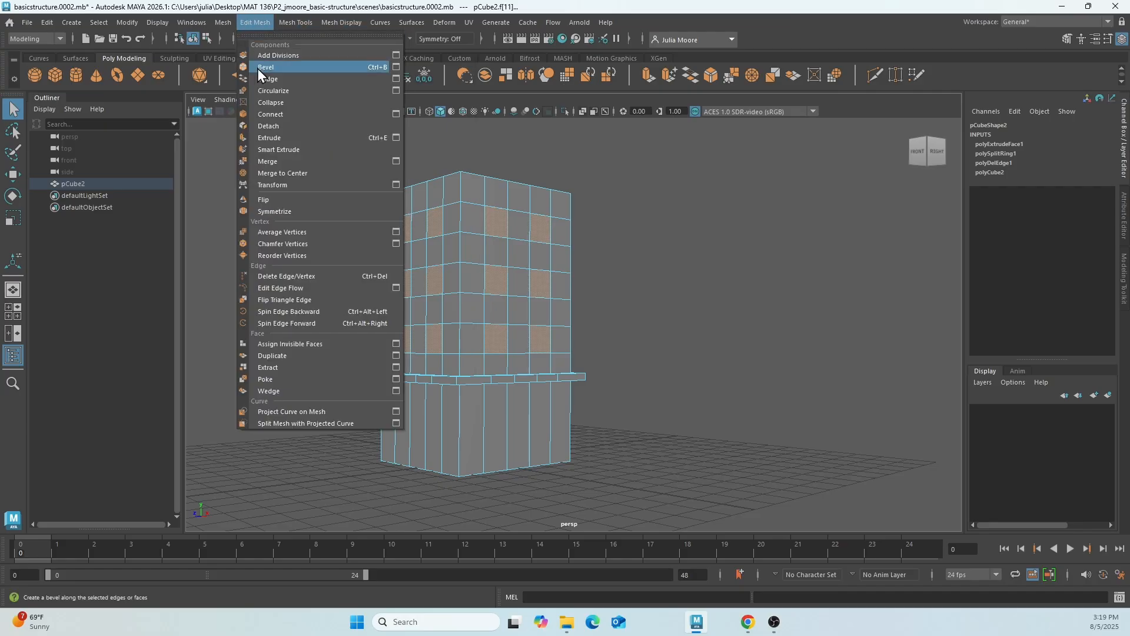
{"action": "left_click", "coordinate": [279, 138]}
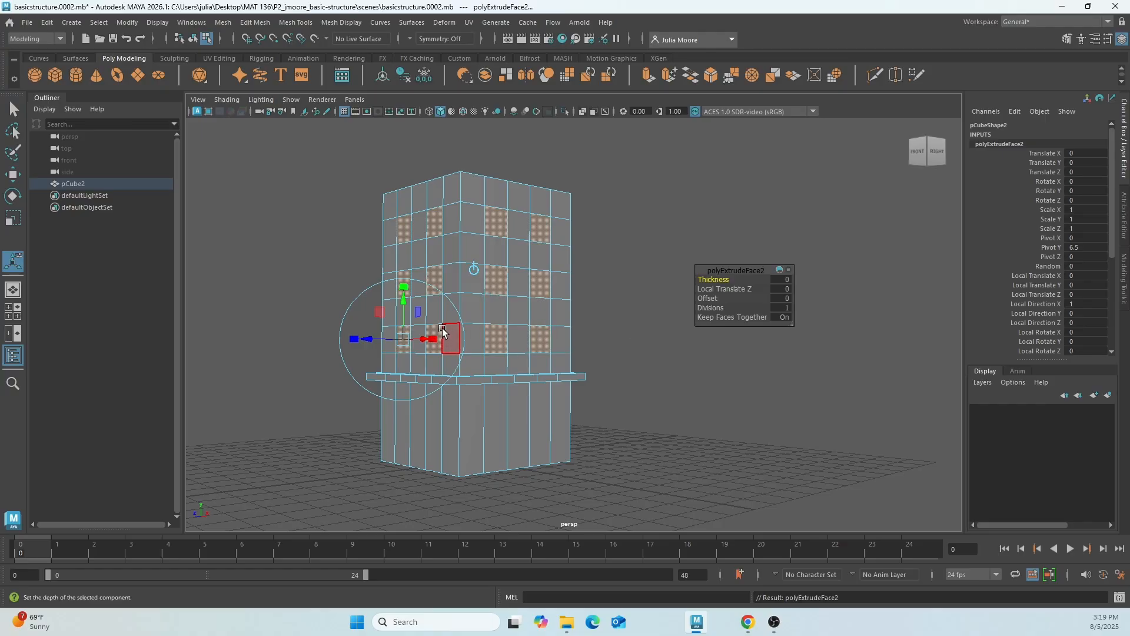
{"action": "middle_click_drag", "start_coordinate": [496, 359], "coordinate": [591, 376], "text": "alt"}
{"action": "scroll", "coordinate": [596, 381], "scroll_direction": "up", "scroll_amount": 3}
{"action": "scroll", "coordinate": [596, 381], "scroll_direction": "up", "scroll_amount": 2}
{"action": "scroll", "coordinate": [565, 397], "scroll_direction": "up", "scroll_amount": 1}
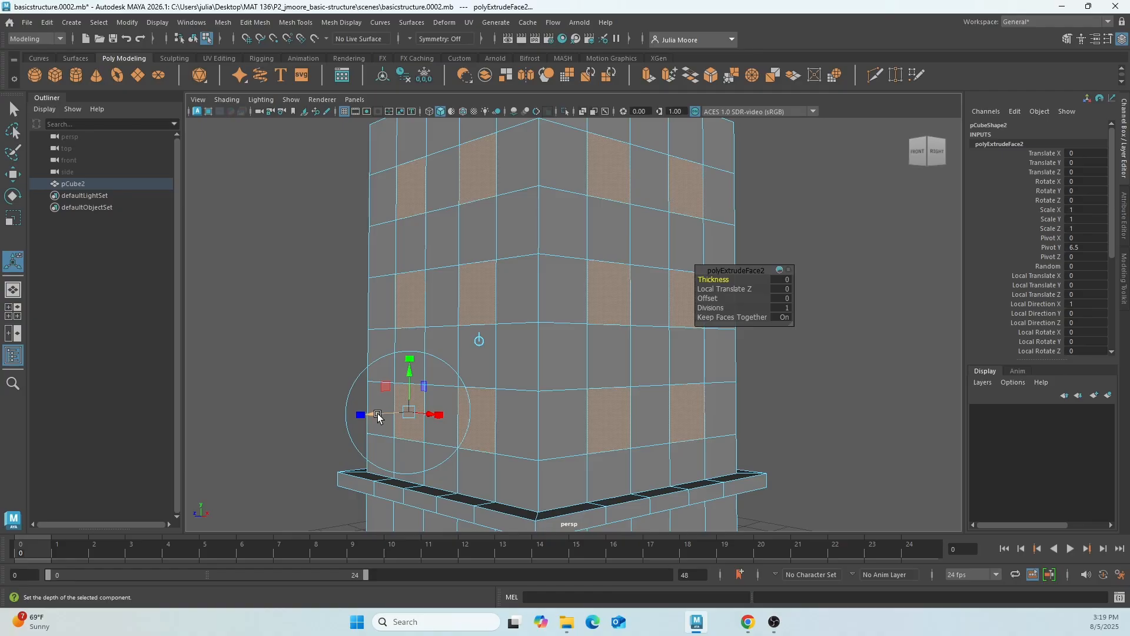
{"action": "left_click_drag", "start_coordinate": [378, 417], "coordinate": [383, 417]}
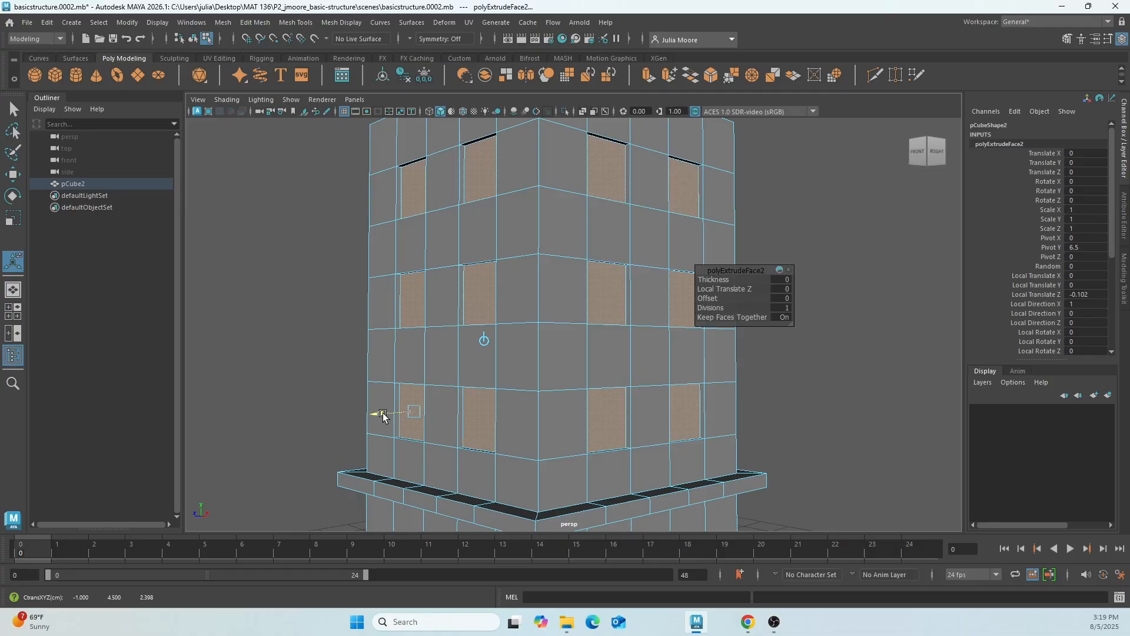
{"action": "left_click_drag", "start_coordinate": [383, 415], "coordinate": [386, 418]}
Clear the window face selection and return the tower to object mode.
{"action": "left_click_drag", "start_coordinate": [517, 424], "coordinate": [598, 431], "text": "alt"}
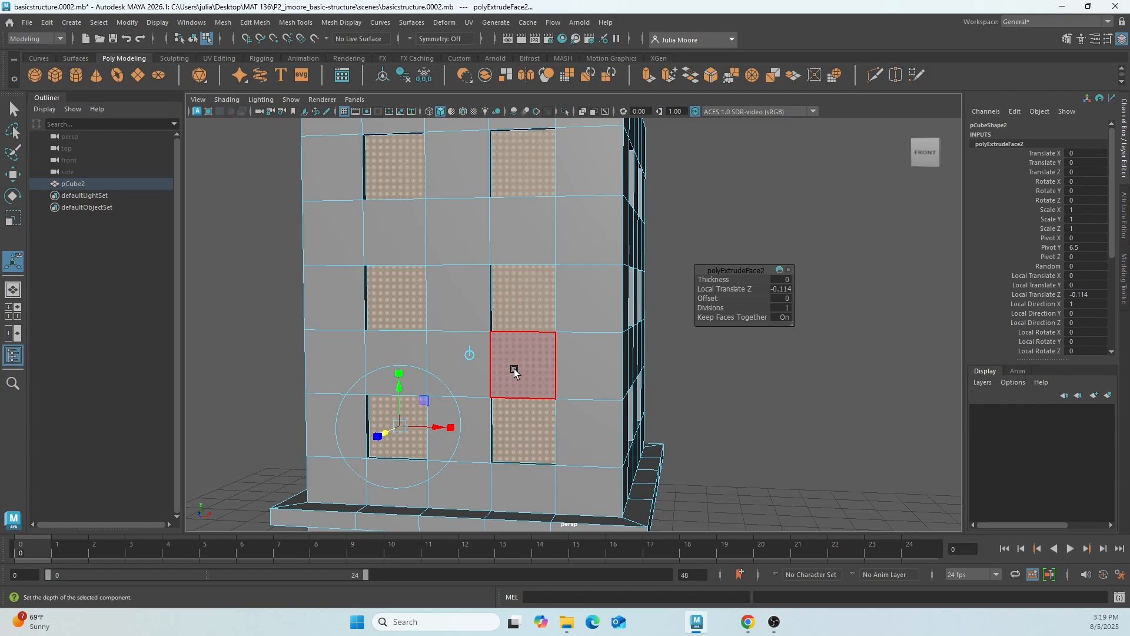
{"action": "right_click_drag", "start_coordinate": [514, 369], "coordinate": [571, 252]}
{"action": "left_click_drag", "start_coordinate": [512, 426], "coordinate": [556, 429], "text": "alt"}
{"action": "left_click", "coordinate": [733, 298]}
{"action": "left_click_drag", "start_coordinate": [734, 299], "coordinate": [724, 323], "text": "alt"}
{"action": "scroll", "coordinate": [725, 325], "scroll_direction": "down", "scroll_amount": 3}
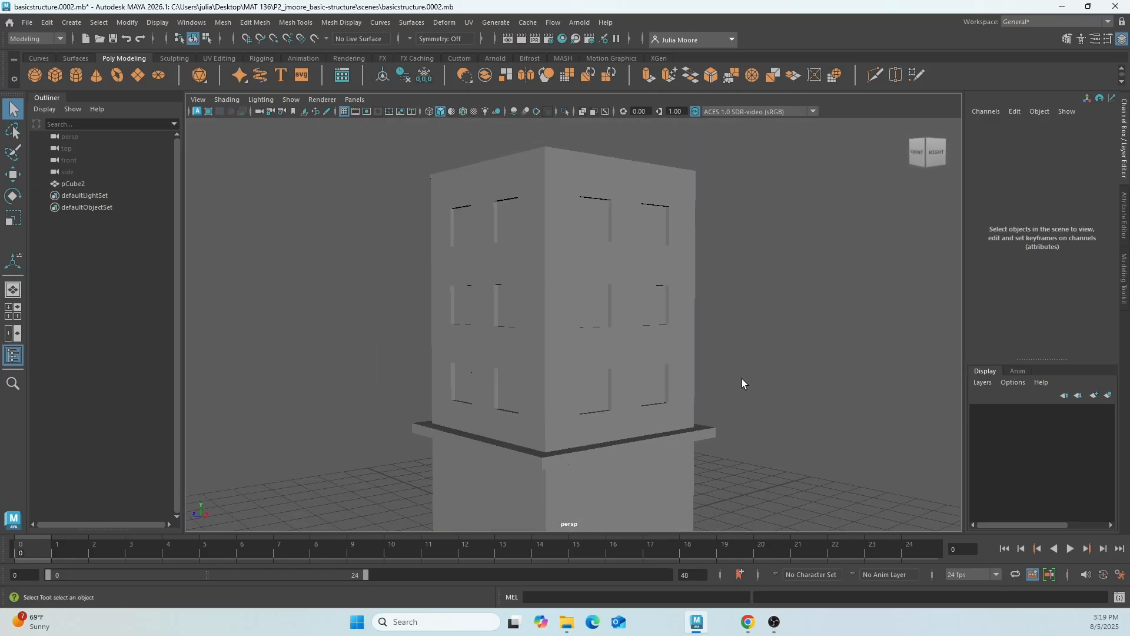
Create a polygon cube and move it beside the tower, to about 8.635 in X and 1.597 in Y.
{"action": "middle_click_drag", "start_coordinate": [743, 381], "coordinate": [525, 316], "text": "alt"}
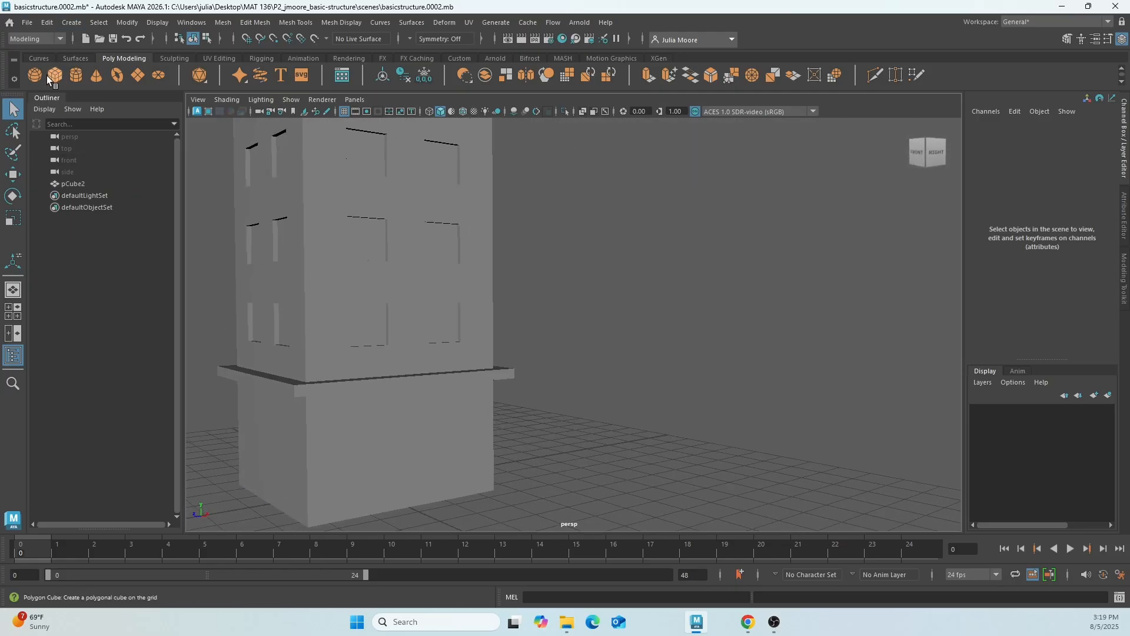
{"action": "left_click", "coordinate": [47, 76]}
{"action": "scroll", "coordinate": [455, 381], "scroll_direction": "down", "scroll_amount": 3}
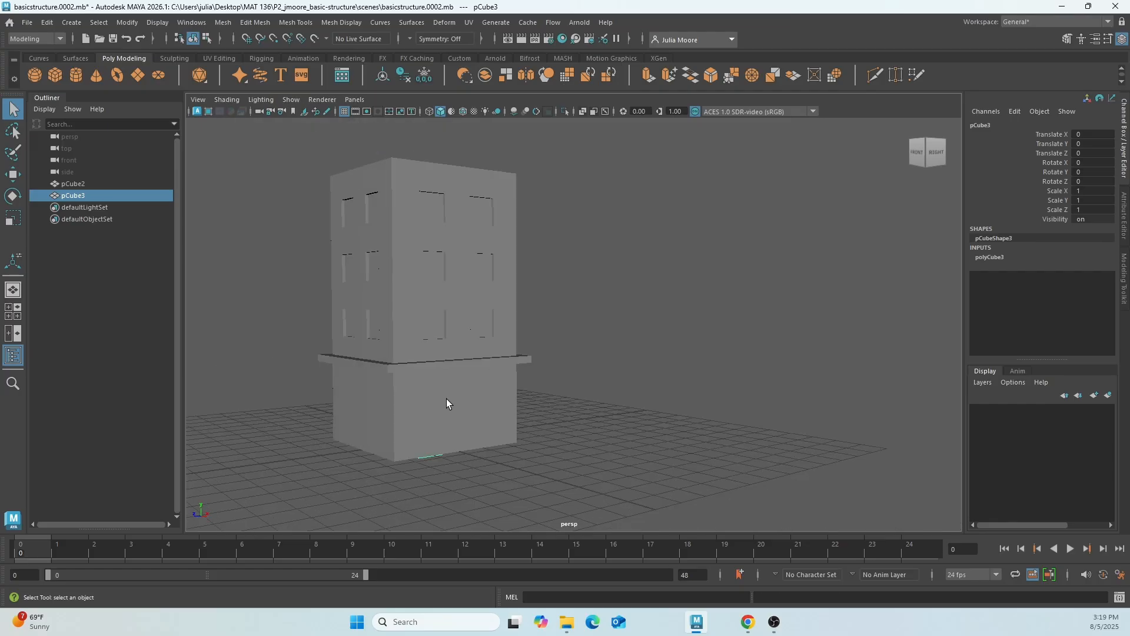
{"action": "key", "text": "w"}
{"action": "left_click_drag", "start_coordinate": [447, 454], "coordinate": [591, 488]}
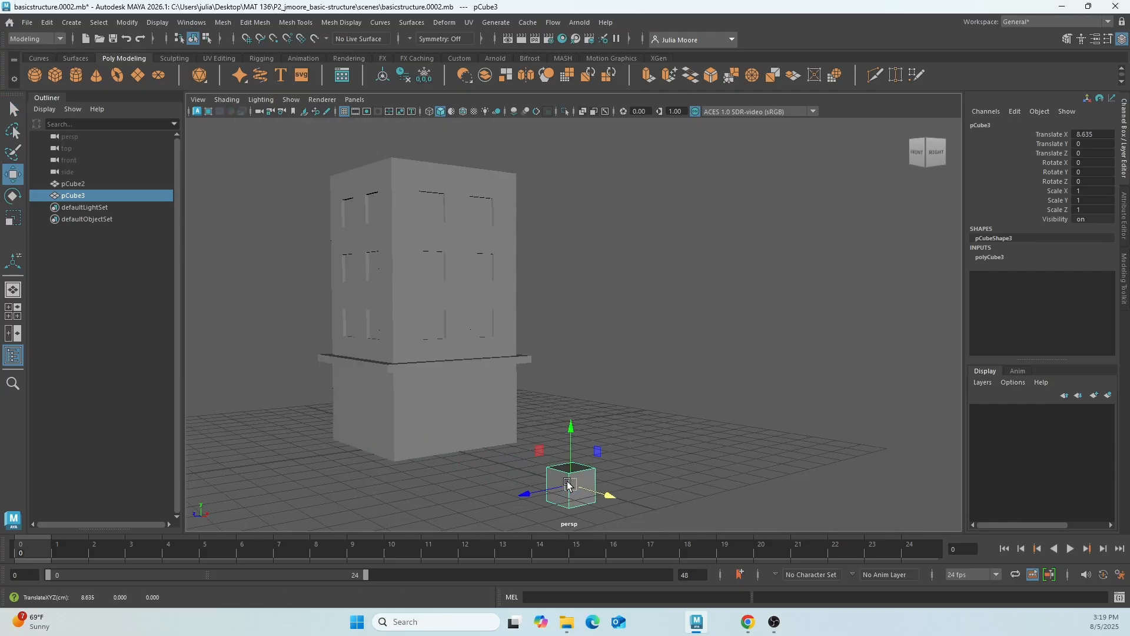
{"action": "left_click_drag", "start_coordinate": [574, 449], "coordinate": [573, 406]}
Extrude the new cube's side face with zero thickness and clear the selection.
{"action": "scroll", "coordinate": [601, 451], "scroll_direction": "up", "scroll_amount": 4}
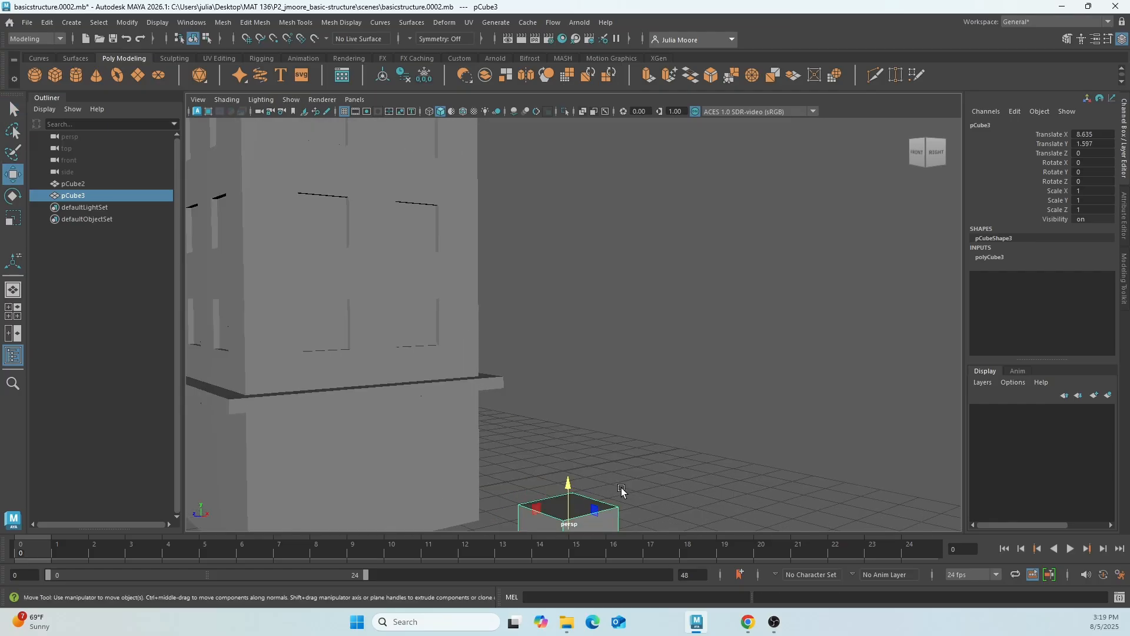
{"action": "middle_click_drag", "start_coordinate": [639, 490], "coordinate": [601, 311], "text": "alt"}
{"action": "scroll", "coordinate": [604, 366], "scroll_direction": "up", "scroll_amount": 2}
{"action": "left_click_drag", "start_coordinate": [565, 282], "coordinate": [613, 308], "text": "alt"}
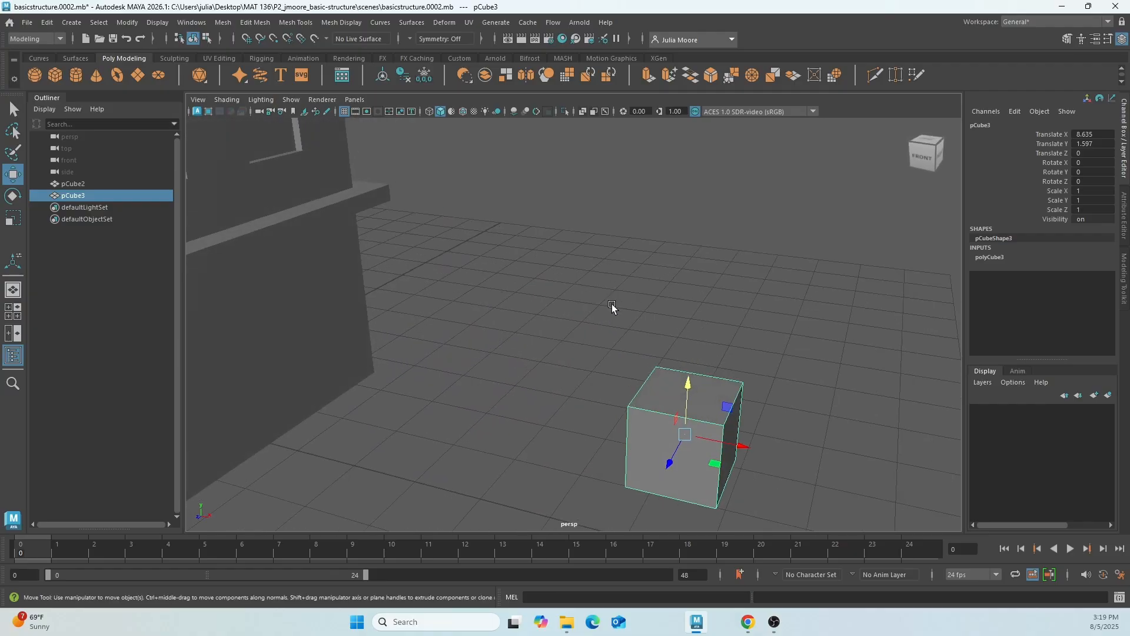
{"action": "middle_click_drag", "start_coordinate": [689, 362], "coordinate": [603, 298], "text": "alt"}
{"action": "mouse_move", "coordinate": [592, 345]}
{"action": "right_mouse_down"}
{"action": "mouse_move", "coordinate": [588, 302]}
{"action": "mouse_move", "coordinate": [594, 330]}
{"action": "right_mouse_up"}
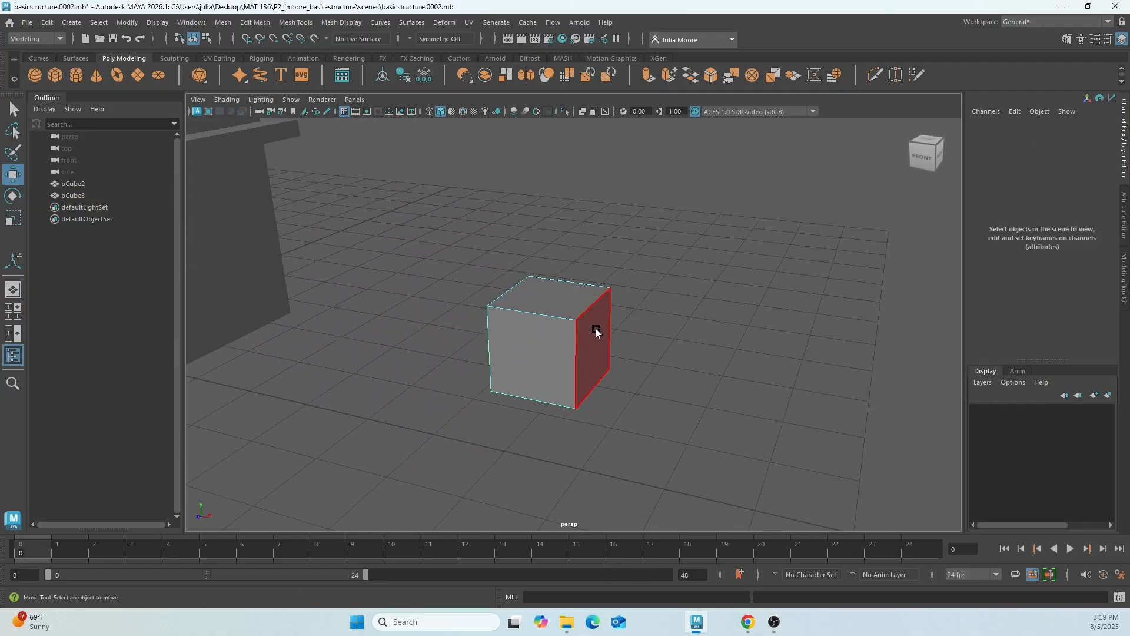
{"action": "left_click", "coordinate": [595, 333]}
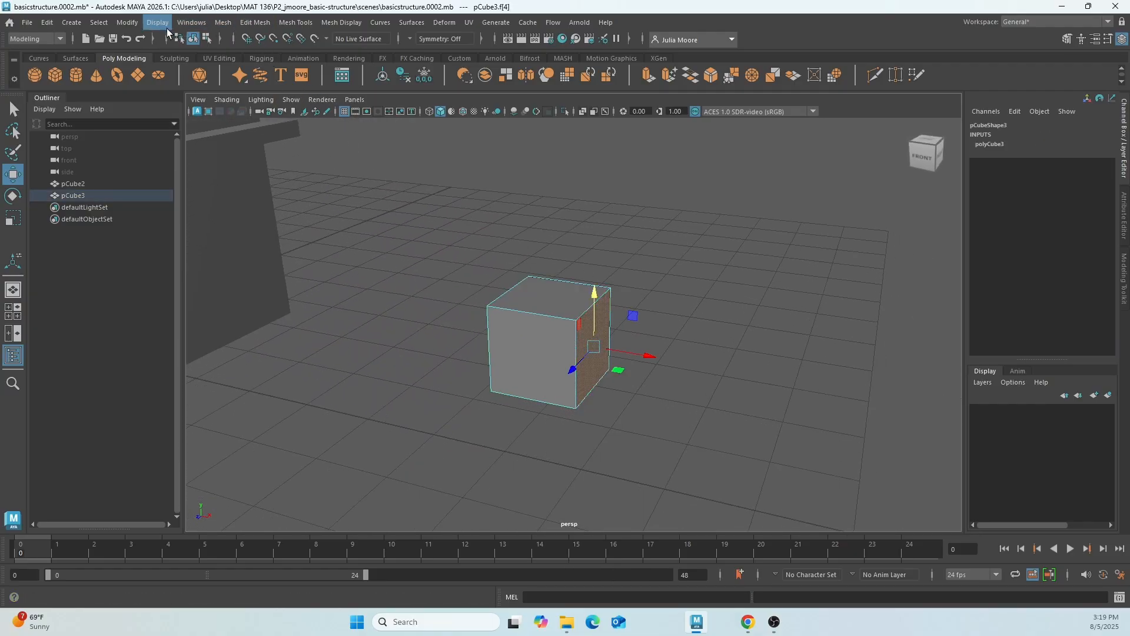
{"action": "left_click", "coordinate": [257, 22]}
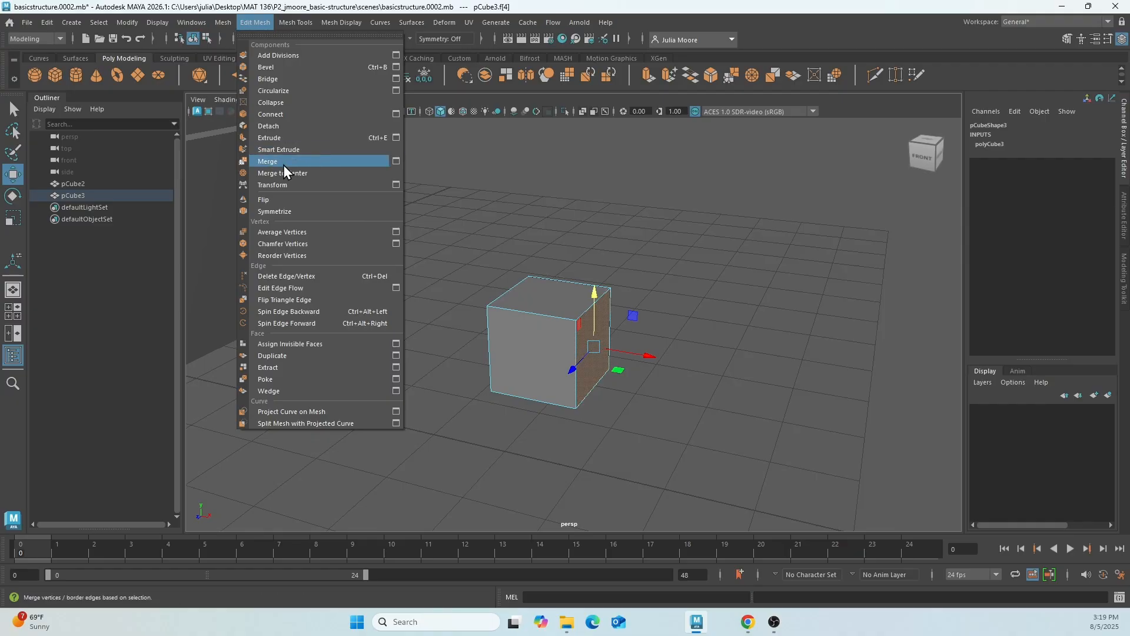
{"action": "left_click", "coordinate": [287, 139]}
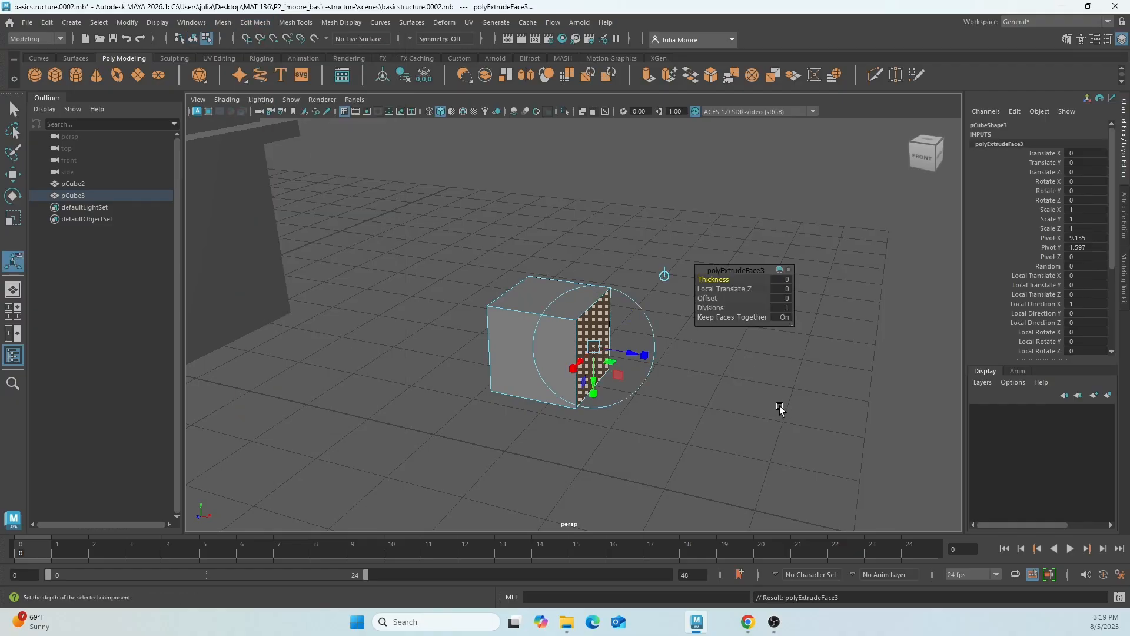
{"action": "left_click", "coordinate": [768, 180]}
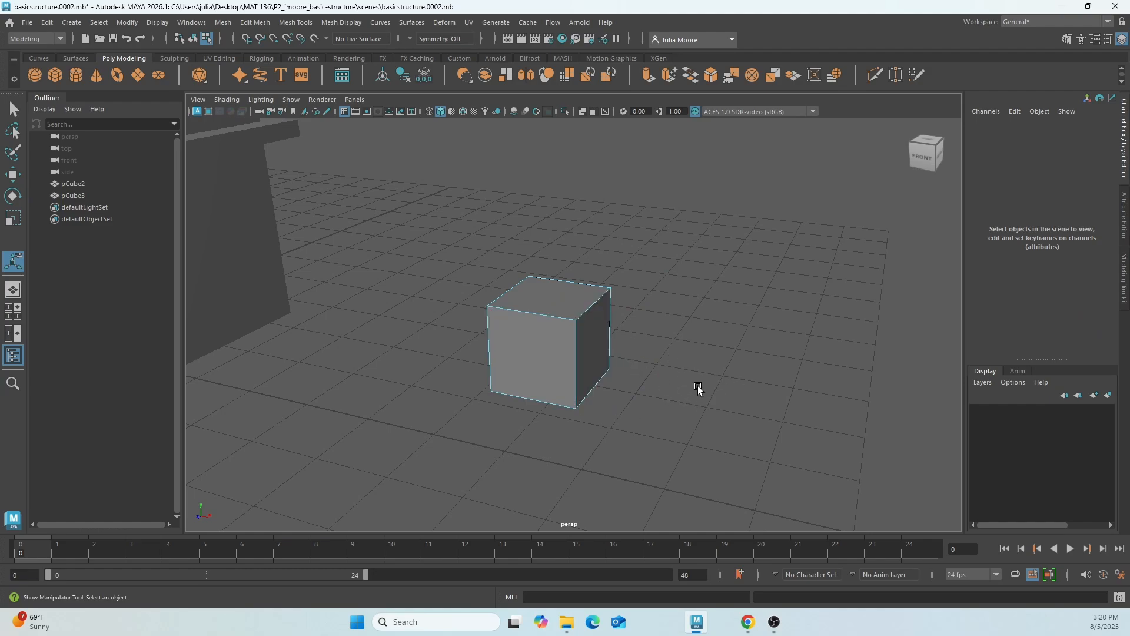
Select the spare cube's extruded side face and activate the Move tool on it.
{"action": "left_click", "coordinate": [591, 345]}
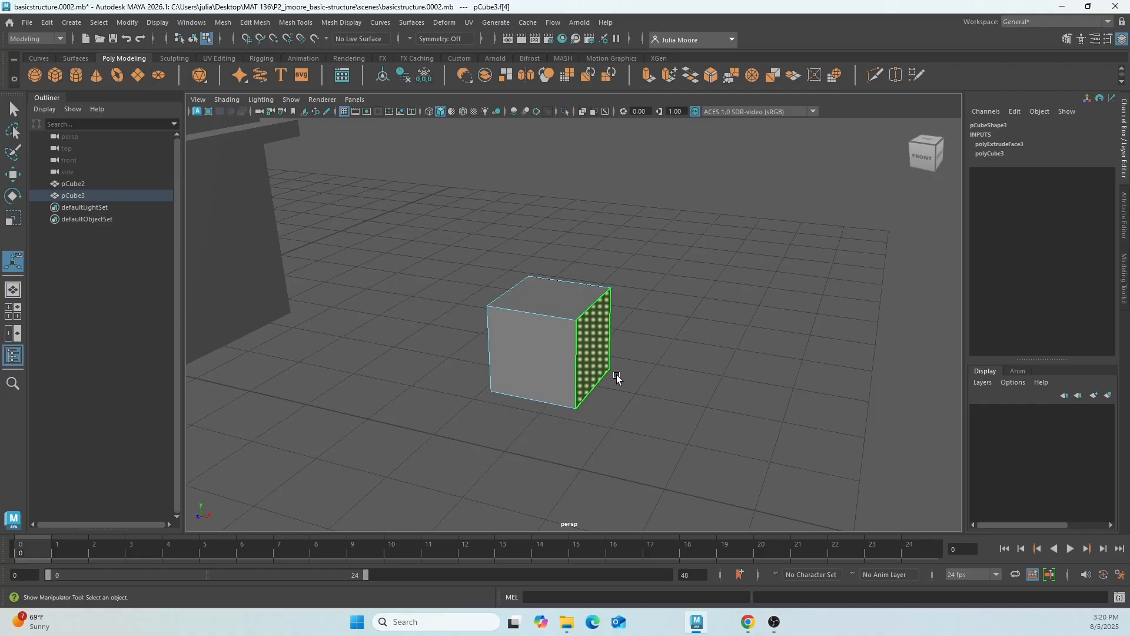
{"action": "mouse_move", "coordinate": [677, 399]}
{"action": "left_mouse_down", "text": "alt"}
{"action": "mouse_move", "coordinate": [656, 386]}
{"action": "mouse_move", "coordinate": [687, 391]}
{"action": "left_mouse_up", "text": "alt"}
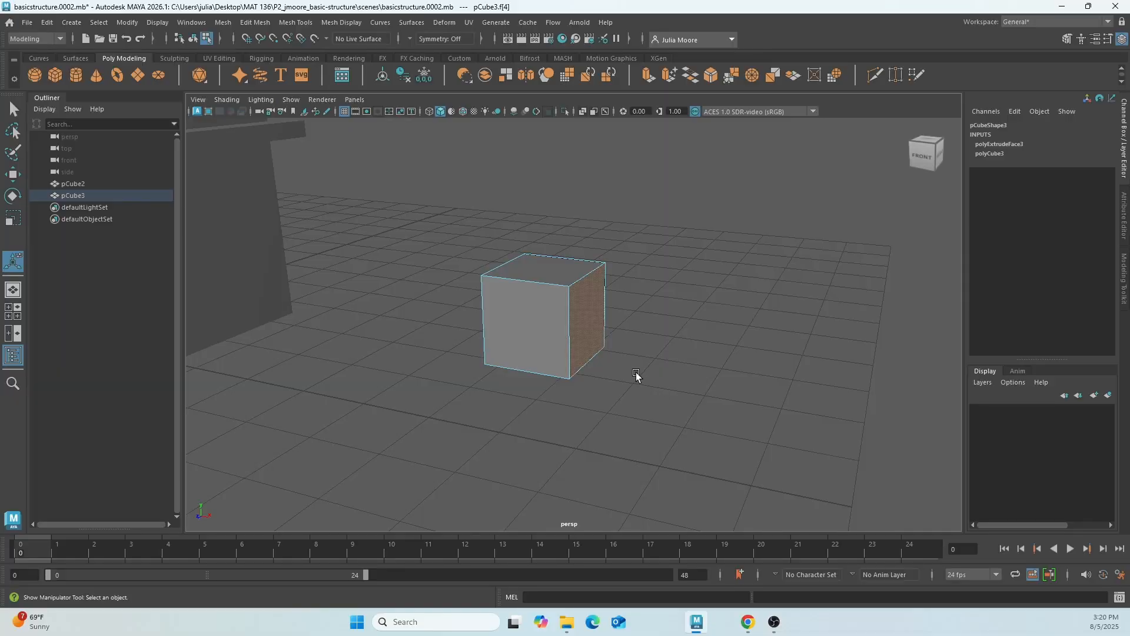
{"action": "key", "text": "w"}
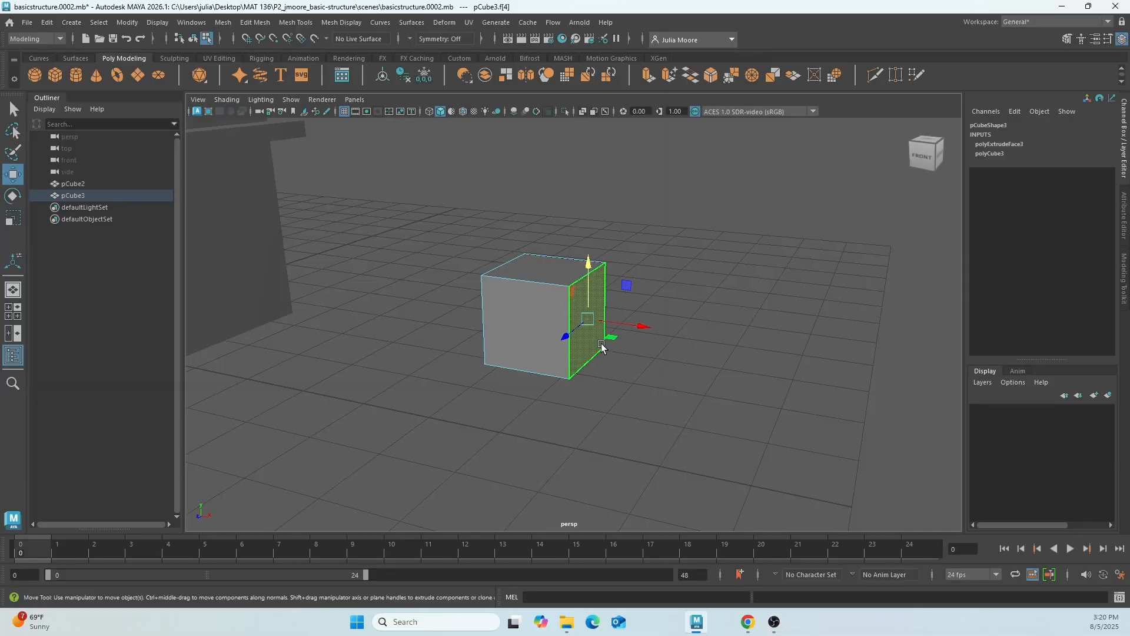
{"action": "mouse_move", "coordinate": [618, 342]}
{"action": "left_mouse_down"}
{"action": "mouse_move", "coordinate": [718, 349]}
{"action": "mouse_move", "coordinate": [622, 330]}
{"action": "mouse_move", "coordinate": [691, 353]}
{"action": "mouse_move", "coordinate": [613, 343]}
{"action": "mouse_move", "coordinate": [681, 360]}
{"action": "mouse_move", "coordinate": [671, 367]}
{"action": "mouse_move", "coordinate": [616, 349]}
{"action": "left_mouse_up"}
Undo the zero-thickness extrusion on the spare cube's side face.
{"action": "key", "text": "ctrl+z"}
{"action": "key", "text": "ctrl+z"}
{"action": "key", "text": "ctrl+z"}
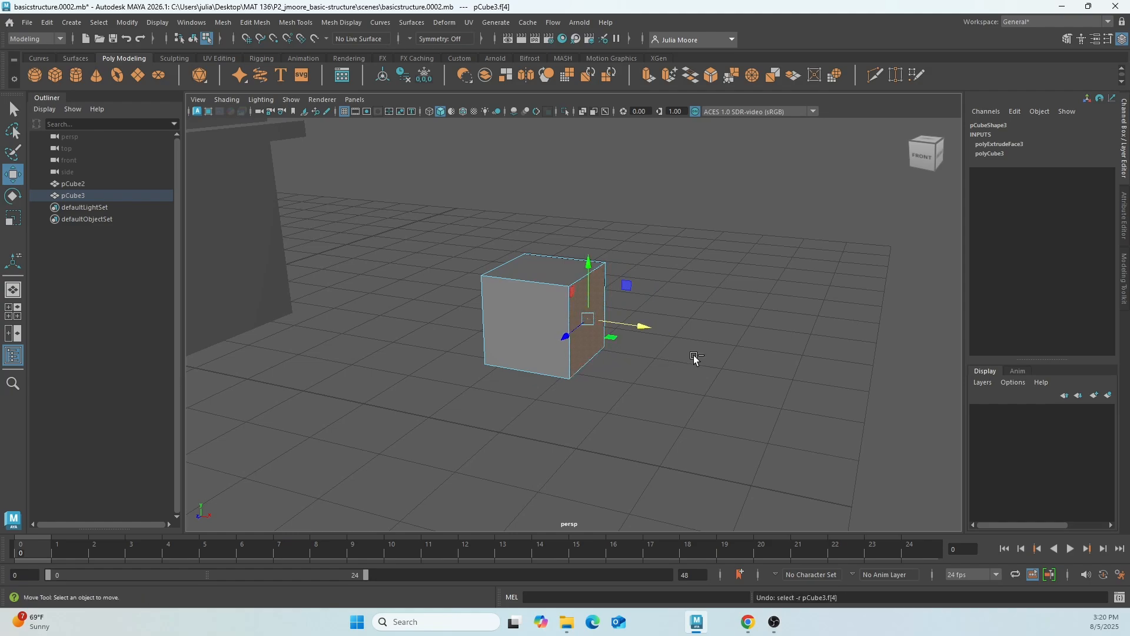
{"action": "key", "text": "ctrl+z"}
{"action": "key", "text": "ctrl+z"}
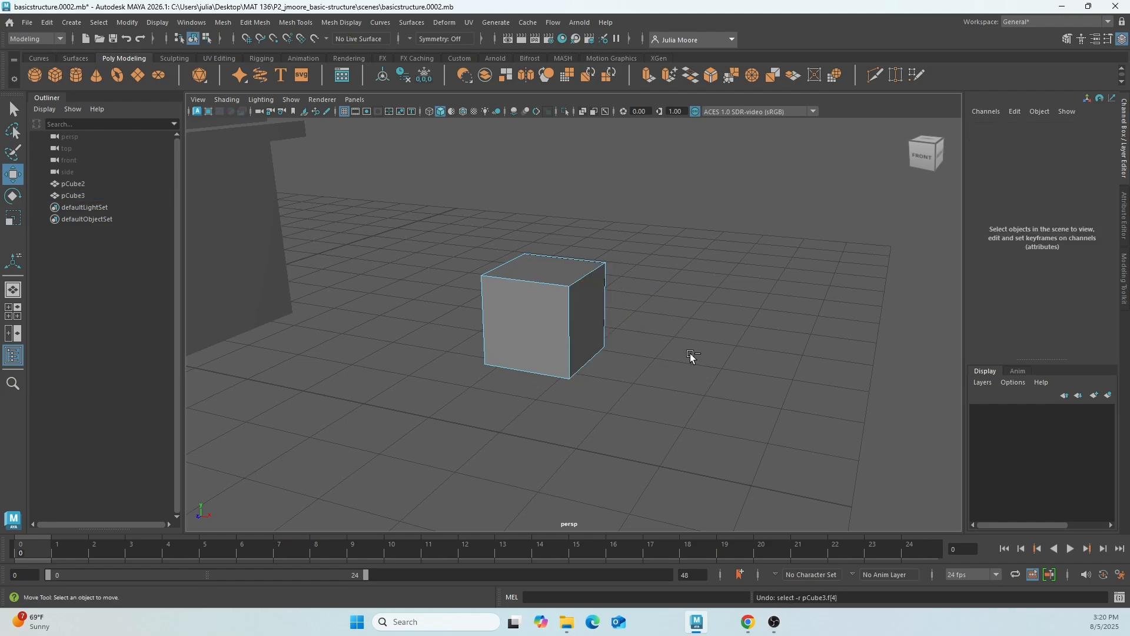
{"action": "mouse_move", "coordinate": [686, 356]}
{"action": "left_mouse_down", "text": "alt"}
{"action": "mouse_move", "coordinate": [644, 371]}
{"action": "mouse_move", "coordinate": [683, 365]}
{"action": "left_mouse_up", "text": "alt"}
{"action": "scroll", "coordinate": [678, 373], "scroll_direction": "up", "scroll_amount": 3}
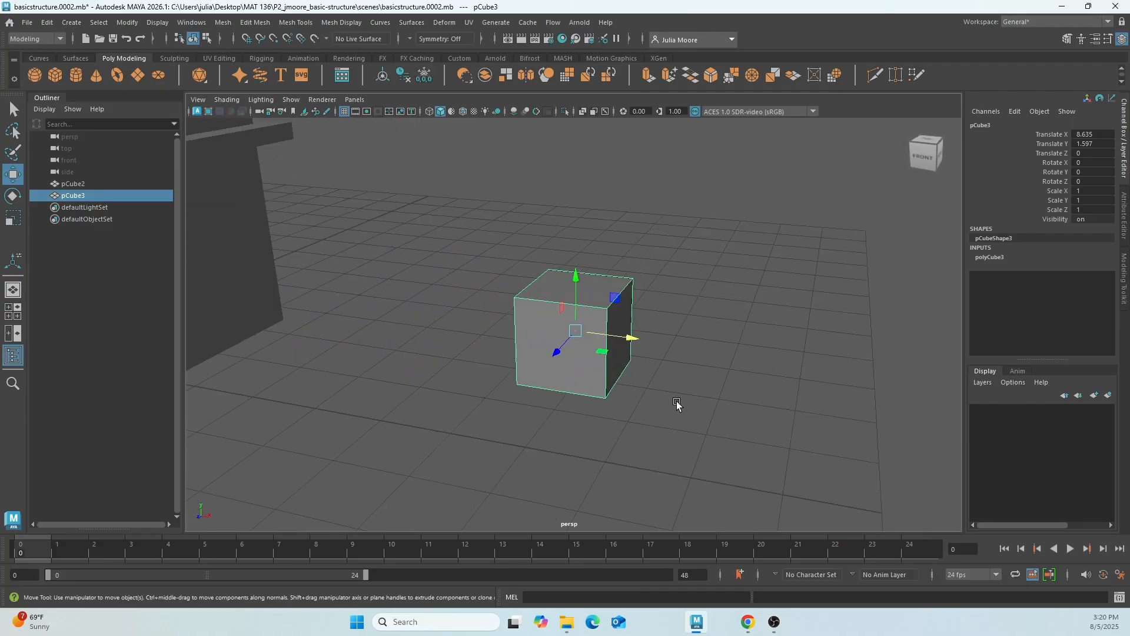
{"action": "scroll", "coordinate": [648, 382], "scroll_direction": "up", "scroll_amount": 2}
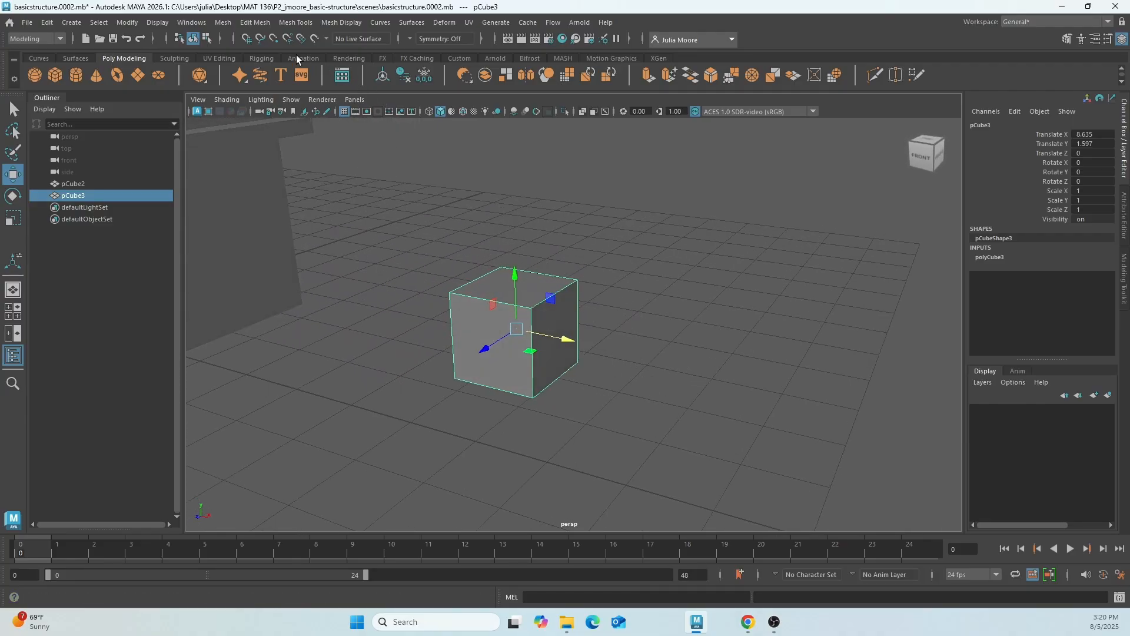
Extrude the spare cube's side face three times, leaving the first two at zero thickness and pulling the last outward by about 0.677.
{"action": "right_click_drag", "start_coordinate": [546, 272], "coordinate": [569, 306]}
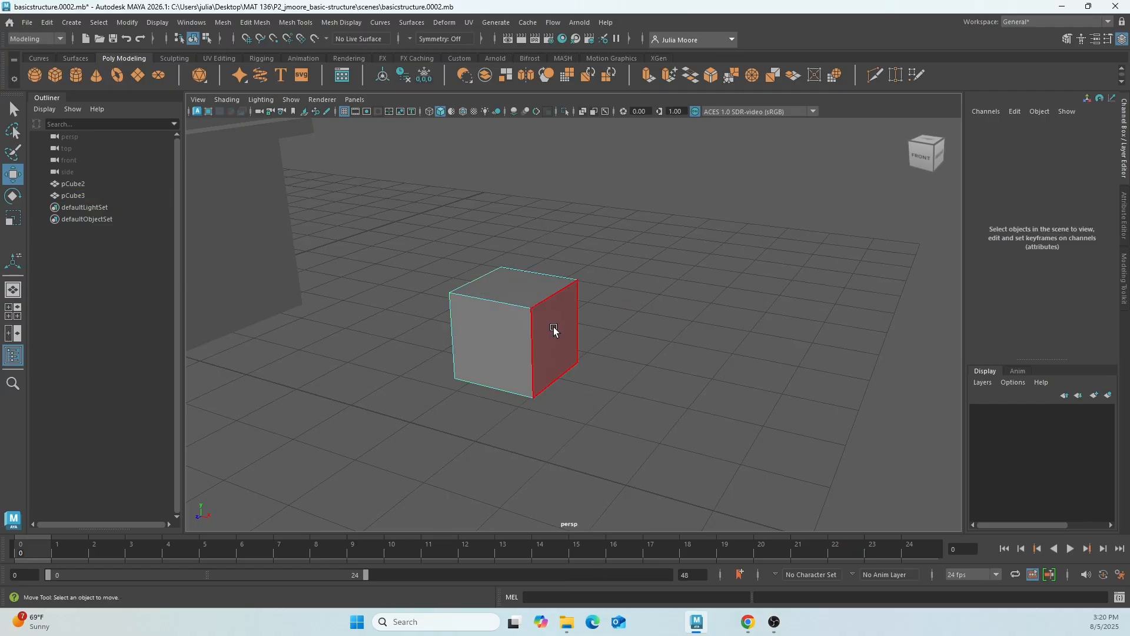
{"action": "left_click", "coordinate": [555, 330]}
{"action": "left_click", "coordinate": [255, 26]}
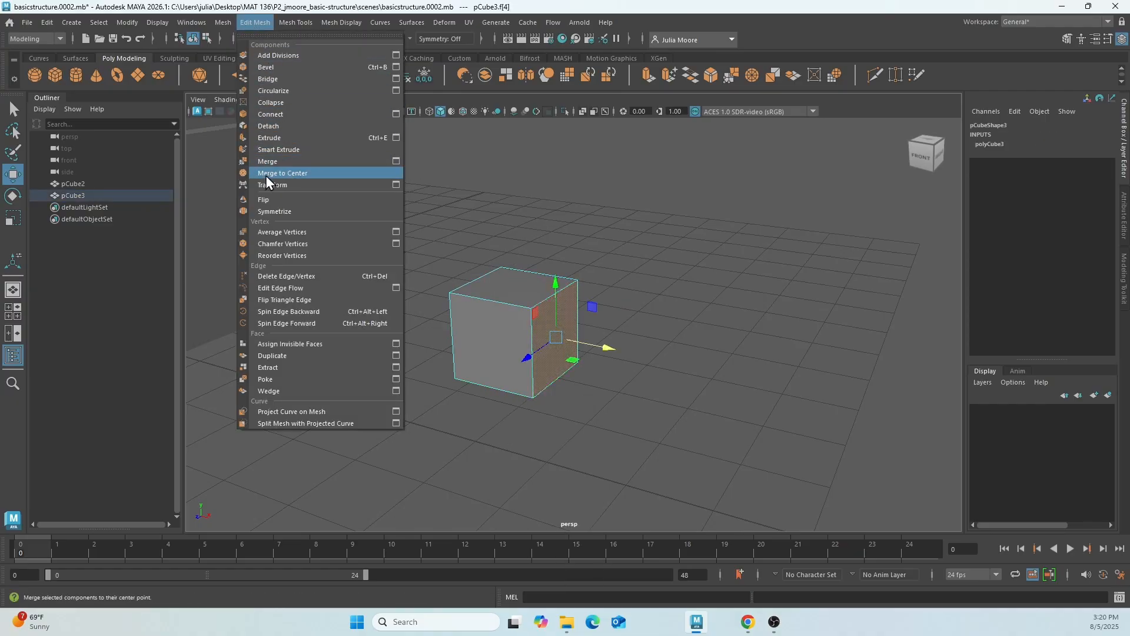
{"action": "left_click", "coordinate": [273, 139]}
{"action": "left_click", "coordinate": [255, 23]}
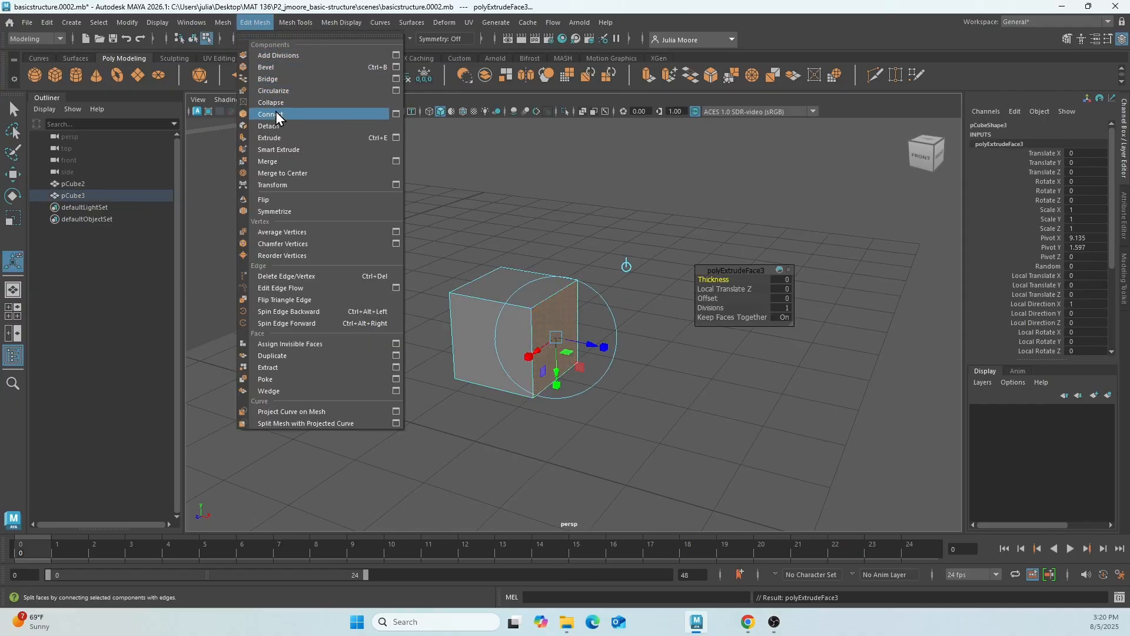
{"action": "left_click", "coordinate": [279, 142]}
{"action": "left_click", "coordinate": [255, 23]}
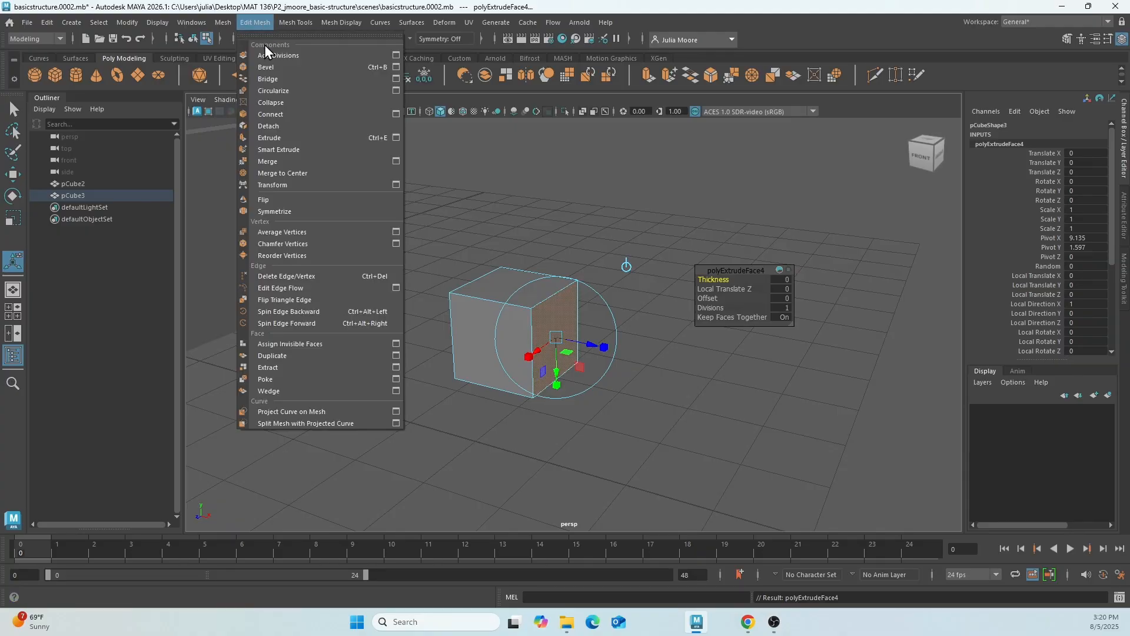
{"action": "left_click", "coordinate": [277, 142]}
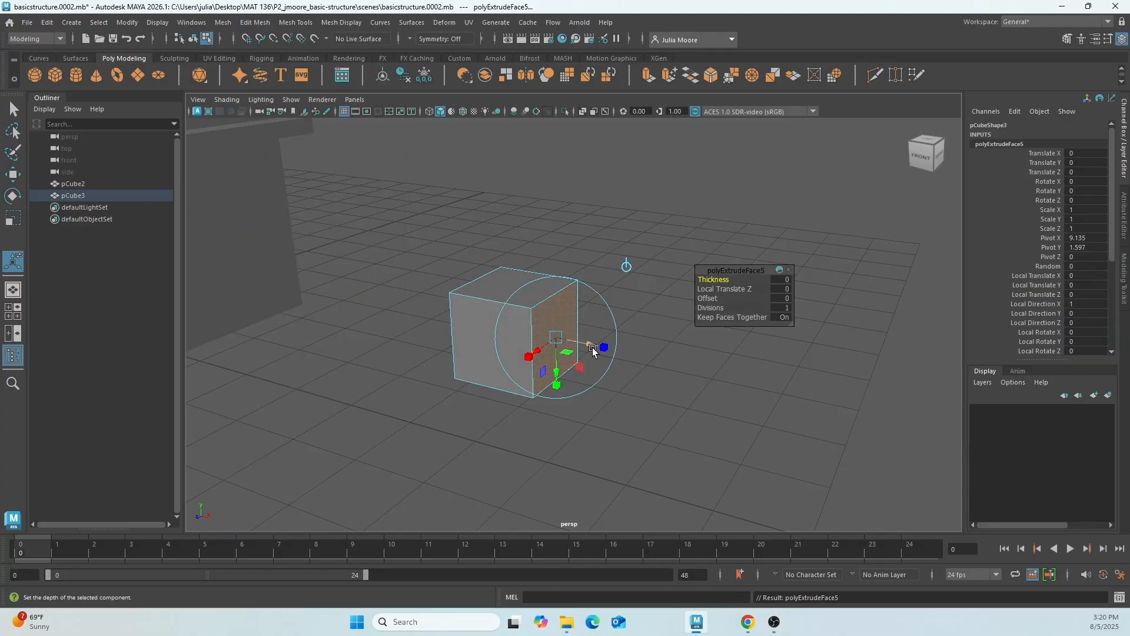
{"action": "left_click_drag", "start_coordinate": [569, 348], "coordinate": [633, 344]}
{"action": "left_click", "coordinate": [741, 396]}
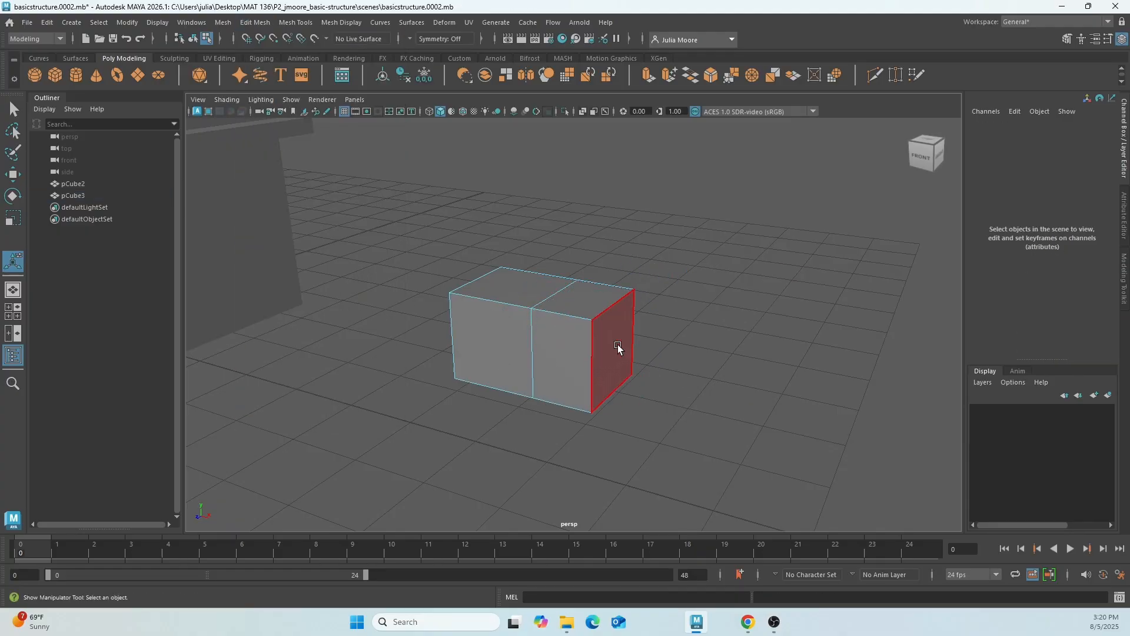
Move the spare cube's extruded end face outward along X, bring it back to about 9.709, and clear the selection.
{"action": "left_click", "coordinate": [615, 354]}
{"action": "key", "text": "w"}
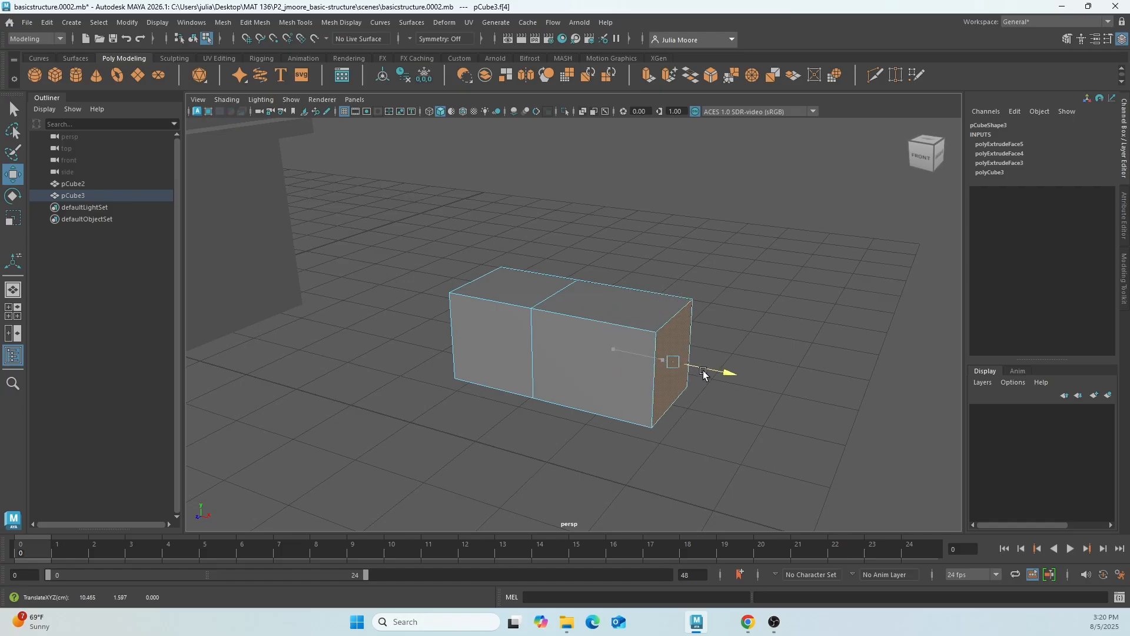
{"action": "scroll", "coordinate": [554, 353], "scroll_direction": "up", "scroll_amount": 3}
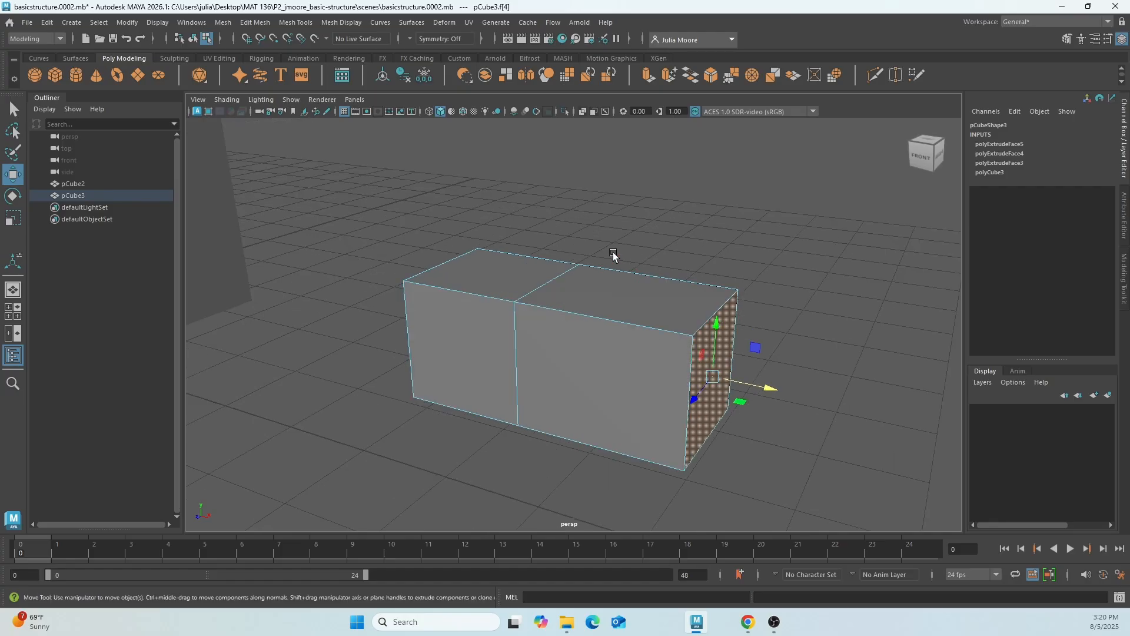
{"action": "mouse_move", "coordinate": [613, 252]}
{"action": "left_mouse_down", "text": "alt"}
{"action": "mouse_move", "coordinate": [636, 242]}
{"action": "mouse_move", "coordinate": [603, 206]}
{"action": "mouse_move", "coordinate": [610, 238]}
{"action": "left_mouse_up", "text": "alt"}
{"action": "scroll", "coordinate": [611, 237], "scroll_direction": "down", "scroll_amount": 3}
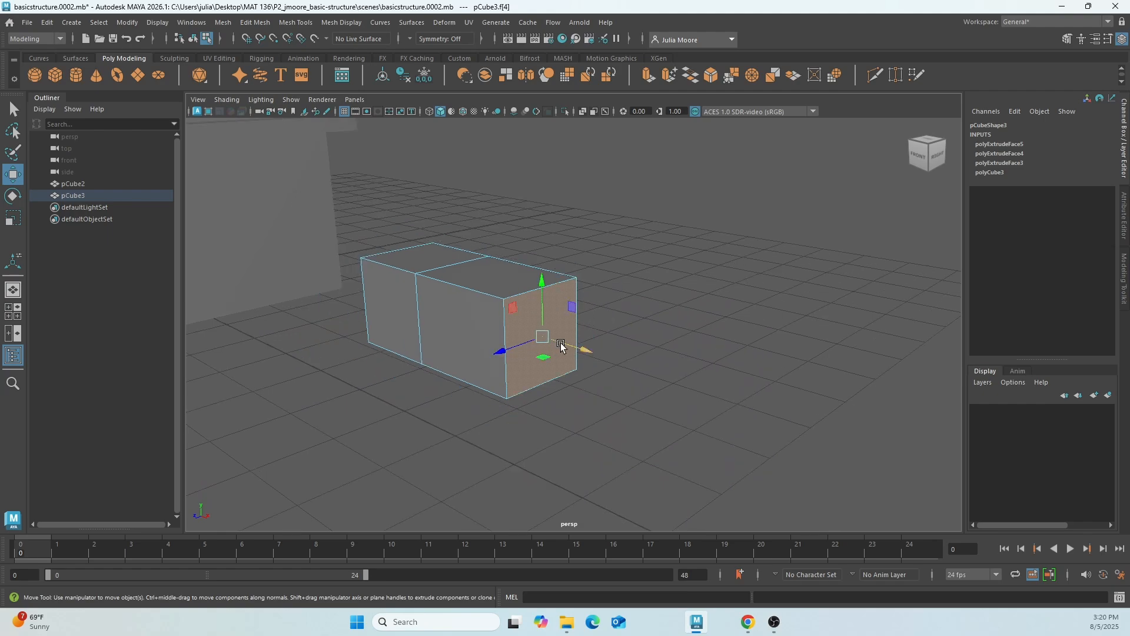
{"action": "left_click_drag", "start_coordinate": [574, 355], "coordinate": [514, 330]}
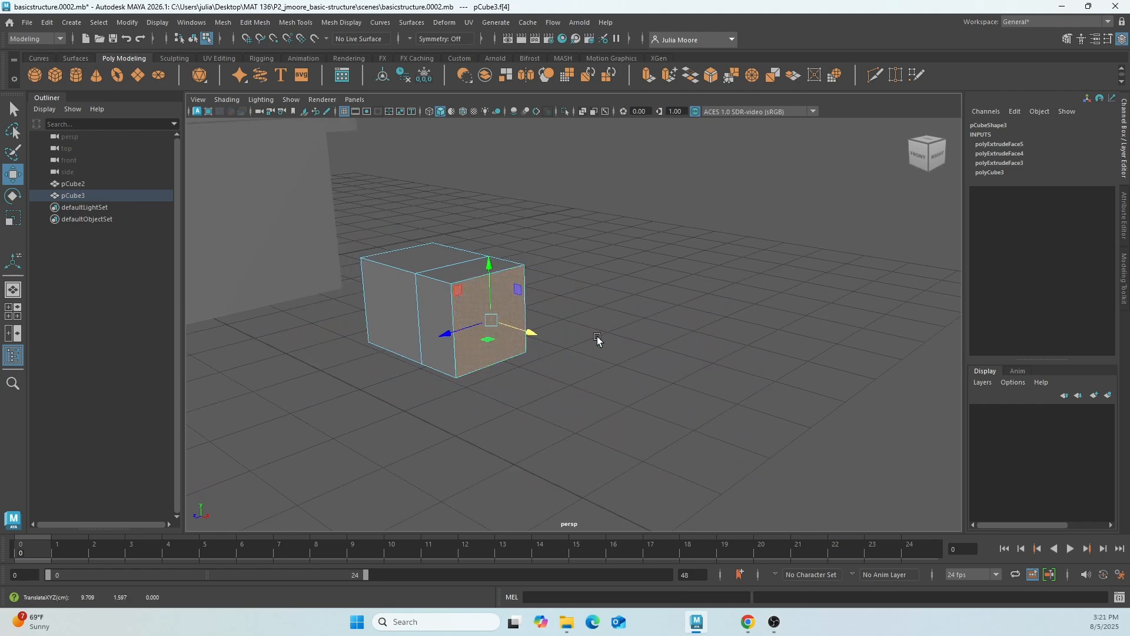
{"action": "left_click", "coordinate": [687, 243]}
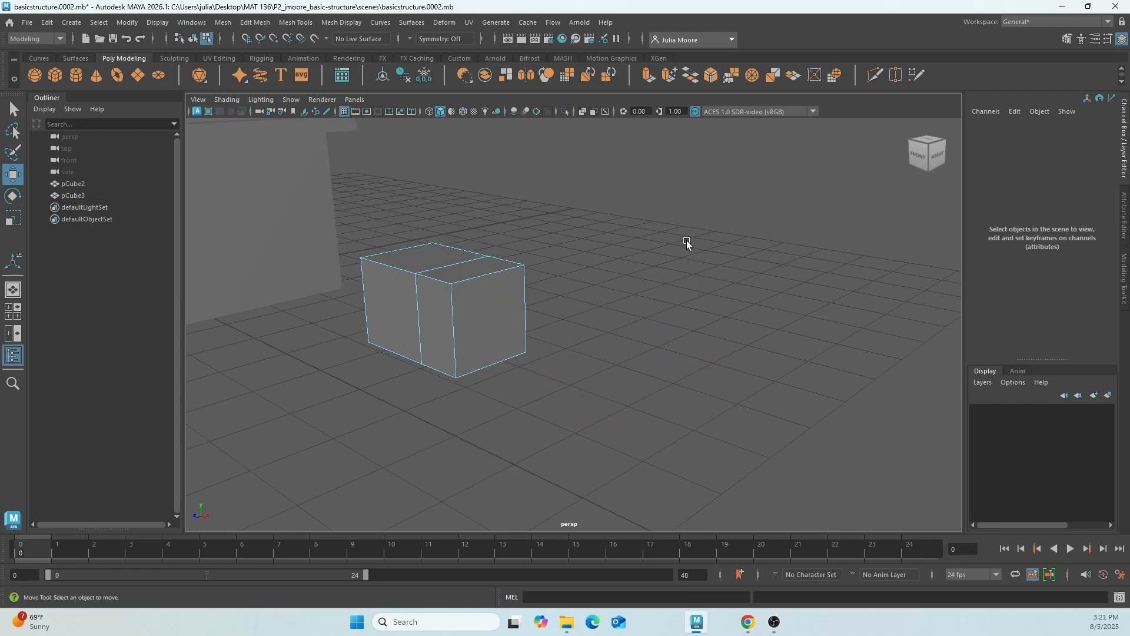
{"action": "left_click", "coordinate": [480, 318]}
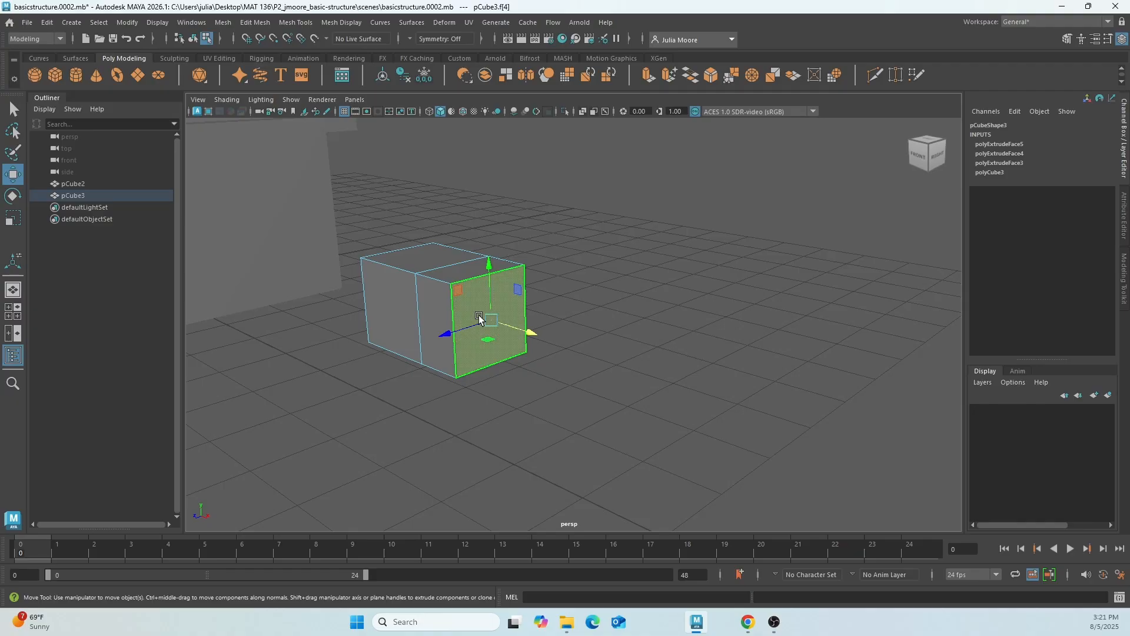
{"action": "left_click", "coordinate": [622, 304]}
Undo the test moves and stacked extrusions on the spare cube, and delete the cube.
{"action": "key", "text": "ctrl+z"}
{"action": "key", "text": "ctrl+z"}
{"action": "key", "text": "ctrl+z"}
{"action": "key", "text": "ctrl+z"}
{"action": "key", "text": "ctrl+z"}
{"action": "key", "text": "ctrl+z"}
{"action": "key", "text": "ctrl+z"}
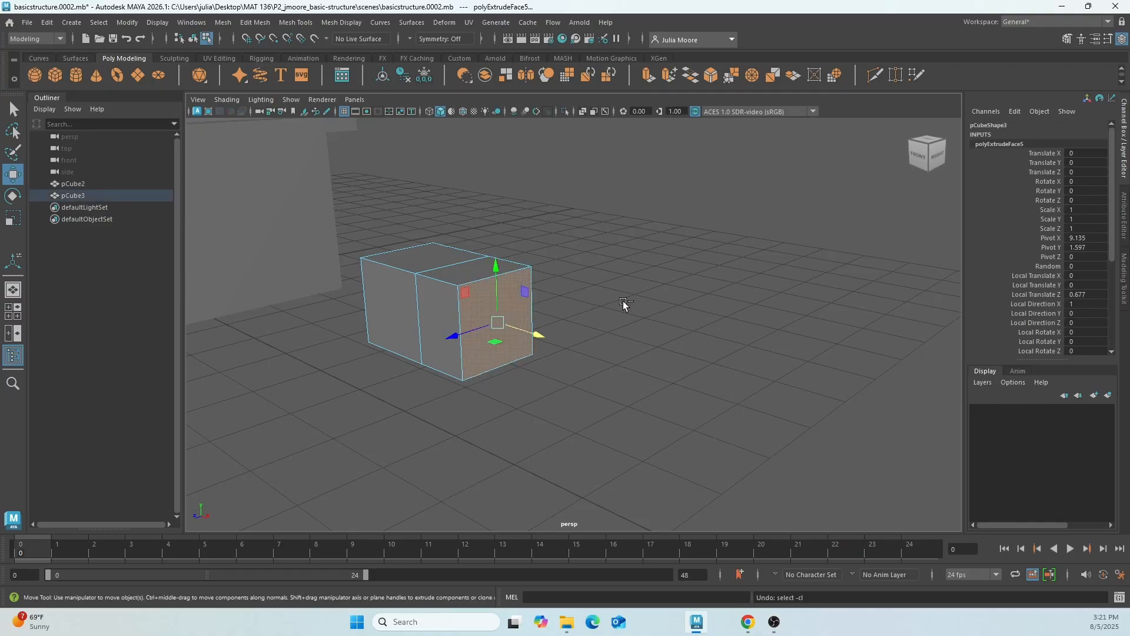
{"action": "key", "text": "ctrl+z"}
{"action": "key", "text": "ctrl+z"}
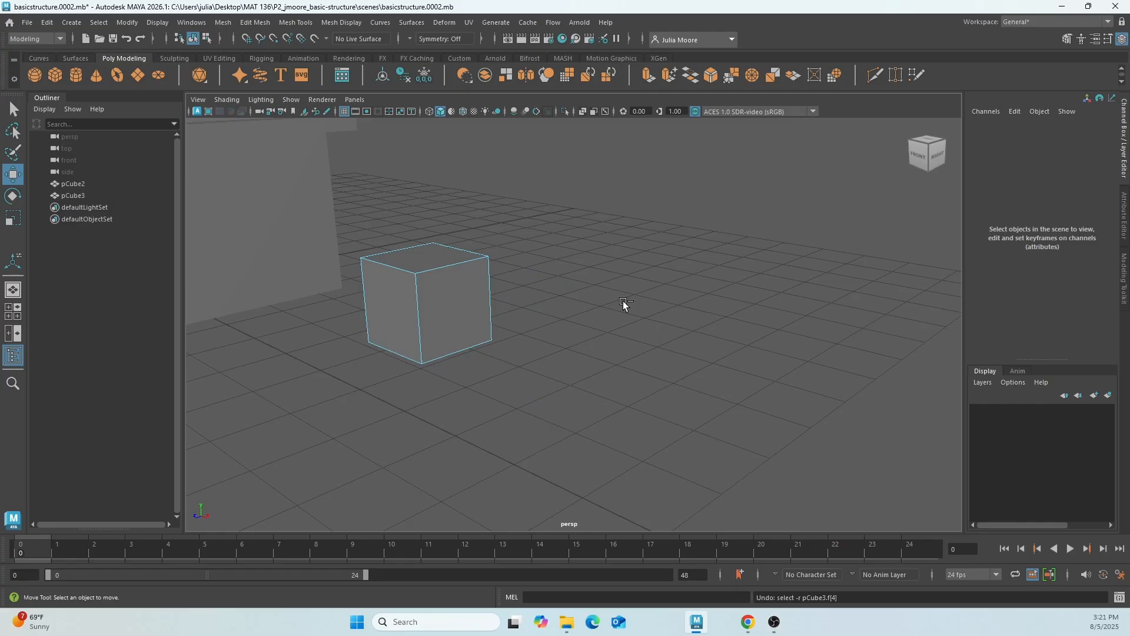
{"action": "key", "text": "ctrl+z"}
{"action": "key", "text": "ctrl+z"}
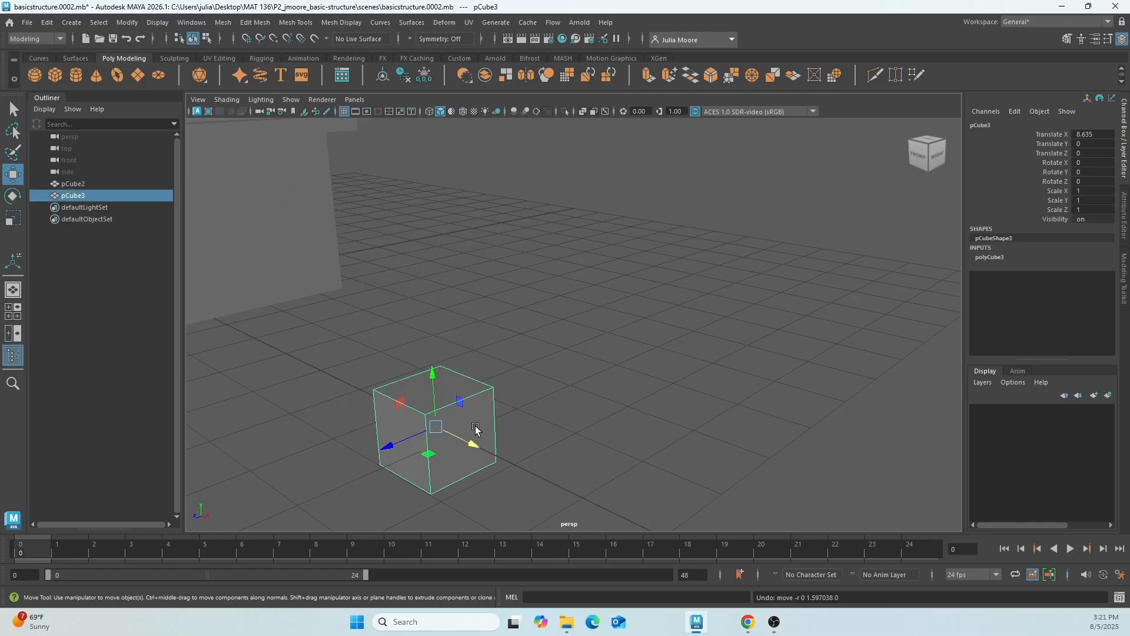
{"action": "key", "text": "Delete"}
{"action": "scroll", "coordinate": [445, 372], "scroll_direction": "down", "scroll_amount": 4}
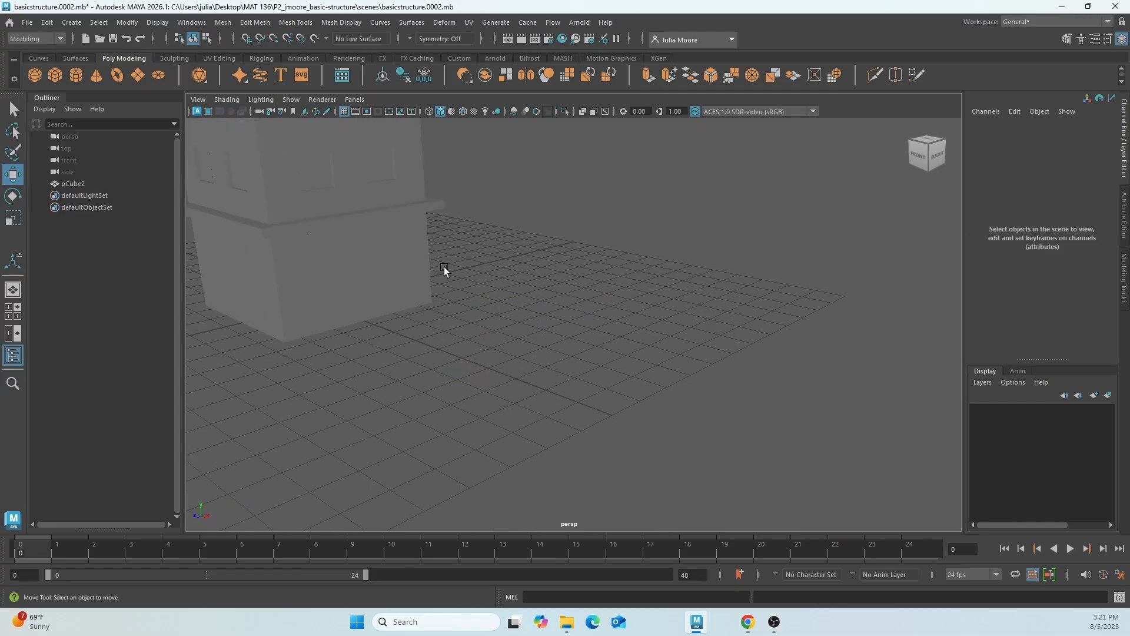
Save the scene as the next increment, basicstructure.0003.mb.
{"action": "middle_click_drag", "start_coordinate": [465, 269], "coordinate": [610, 384], "text": "alt"}
{"action": "left_click_drag", "start_coordinate": [530, 330], "coordinate": [497, 320], "text": "alt"}
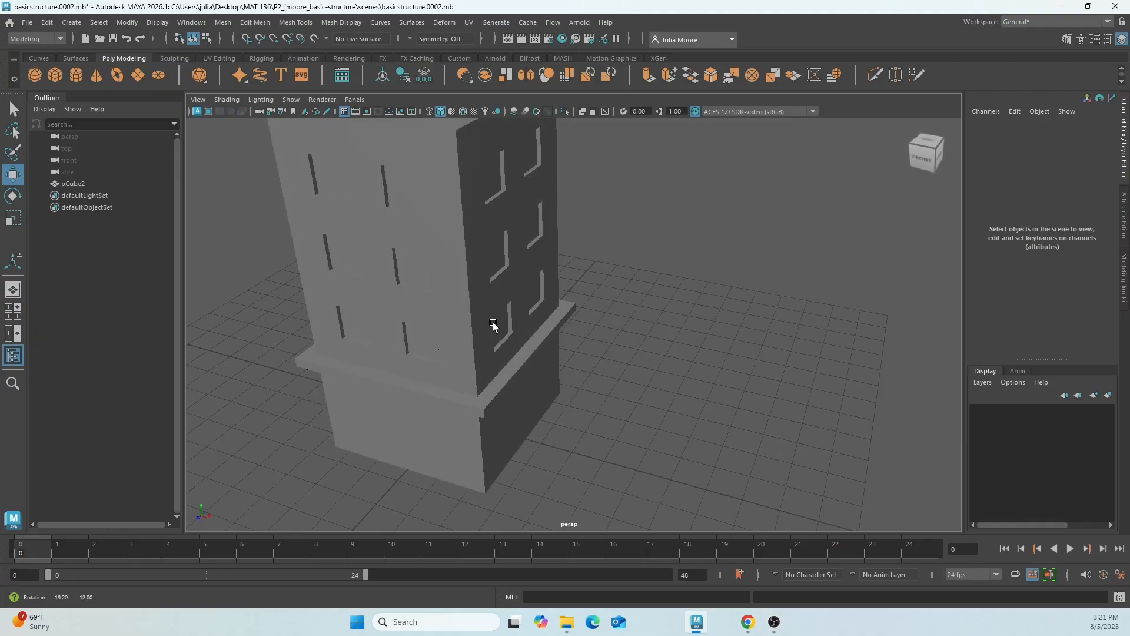
{"action": "left_click", "coordinate": [28, 25]}
{"action": "left_click", "coordinate": [64, 98]}
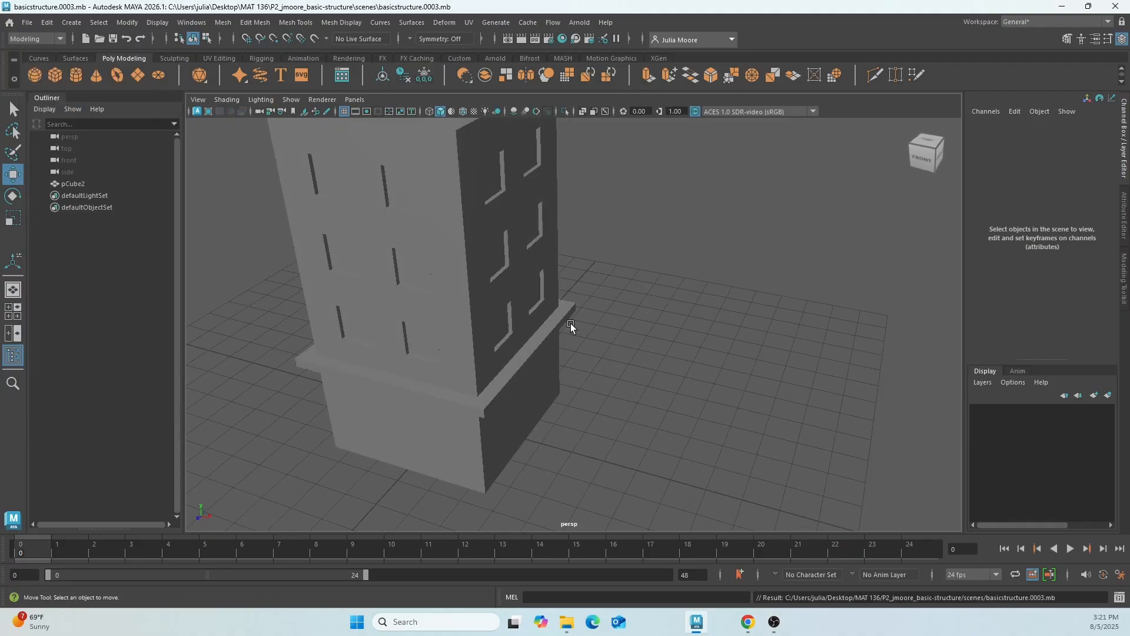
Select the tower and switch it to face selection for its front ground floor.
{"action": "left_click_drag", "start_coordinate": [570, 324], "coordinate": [631, 396], "text": "alt"}
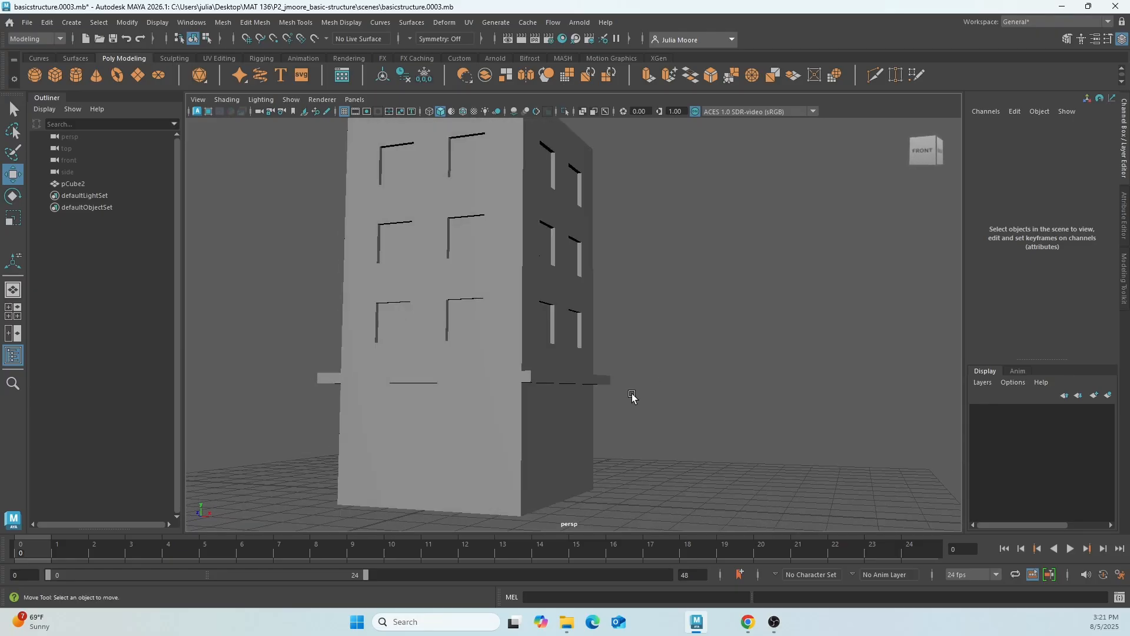
{"action": "left_click", "coordinate": [440, 477]}
{"action": "left_click_drag", "start_coordinate": [588, 452], "coordinate": [484, 434], "text": "alt"}
{"action": "scroll", "coordinate": [483, 432], "scroll_direction": "up", "scroll_amount": 2}
{"action": "middle_click_drag", "start_coordinate": [474, 437], "coordinate": [521, 419], "text": "alt"}
{"action": "right_click", "coordinate": [509, 391]}
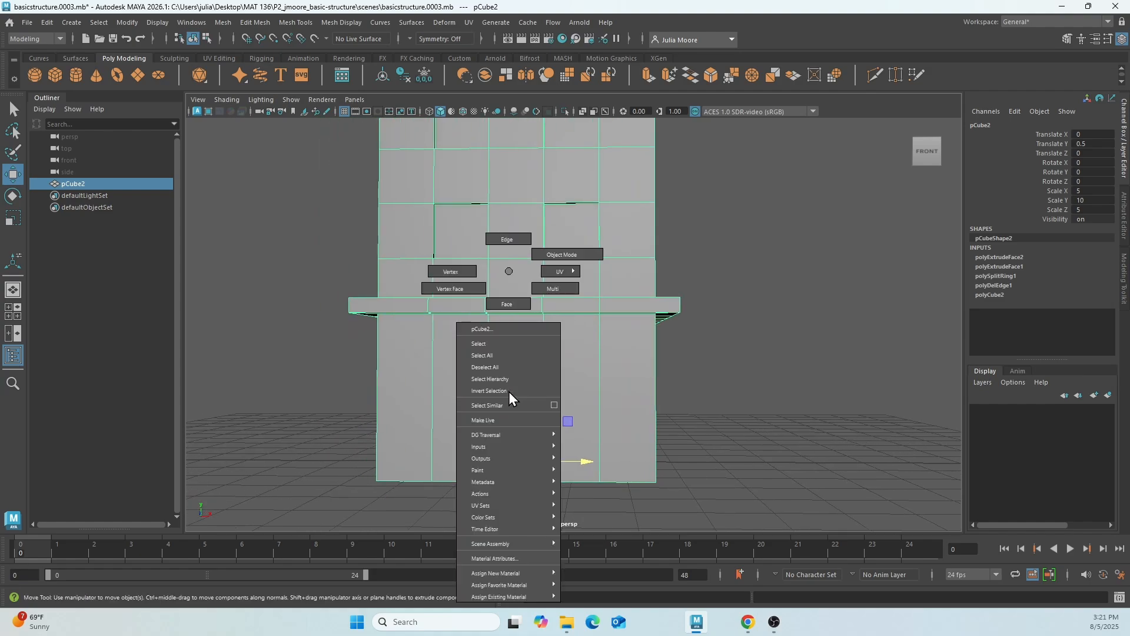
{"action": "left_click", "coordinate": [507, 304]}
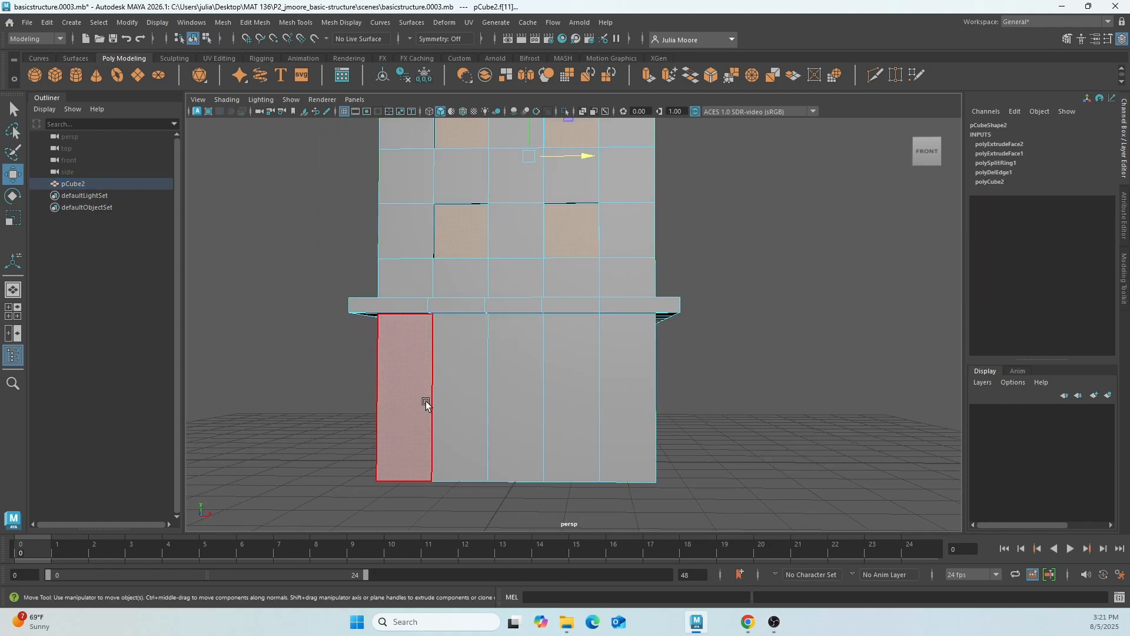
Switch the tower to vertex selection and select the four corner vertices of the middle front panel below the ledge.
{"action": "left_click", "coordinate": [519, 402]}
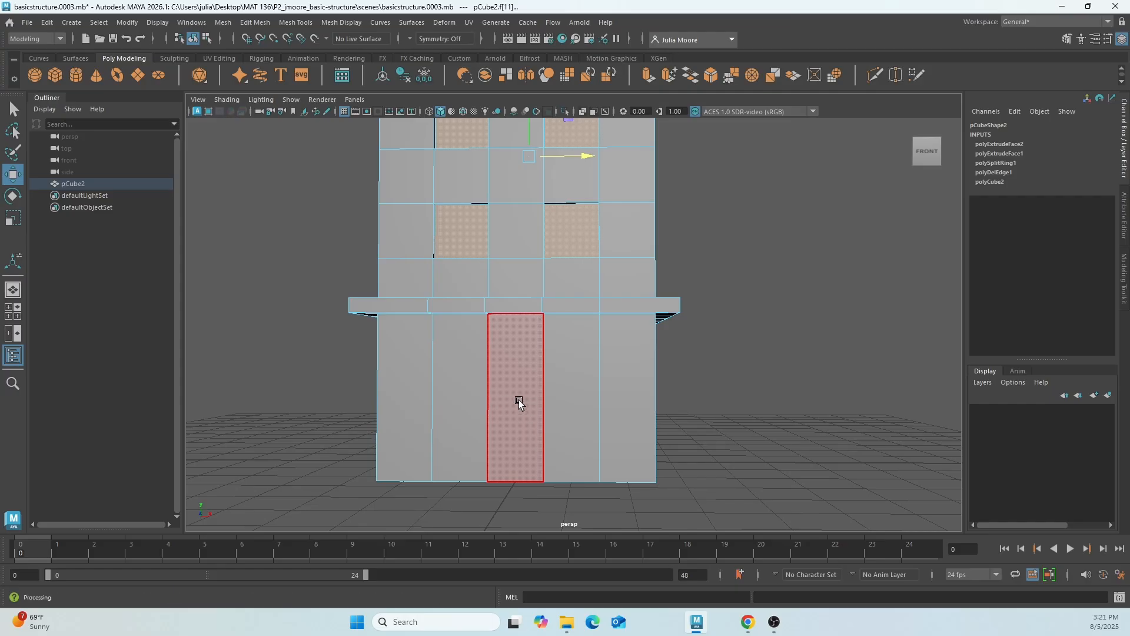
{"action": "right_click_drag", "start_coordinate": [519, 402], "coordinate": [467, 275]}
{"action": "scroll", "coordinate": [494, 353], "scroll_direction": "up", "scroll_amount": 3}
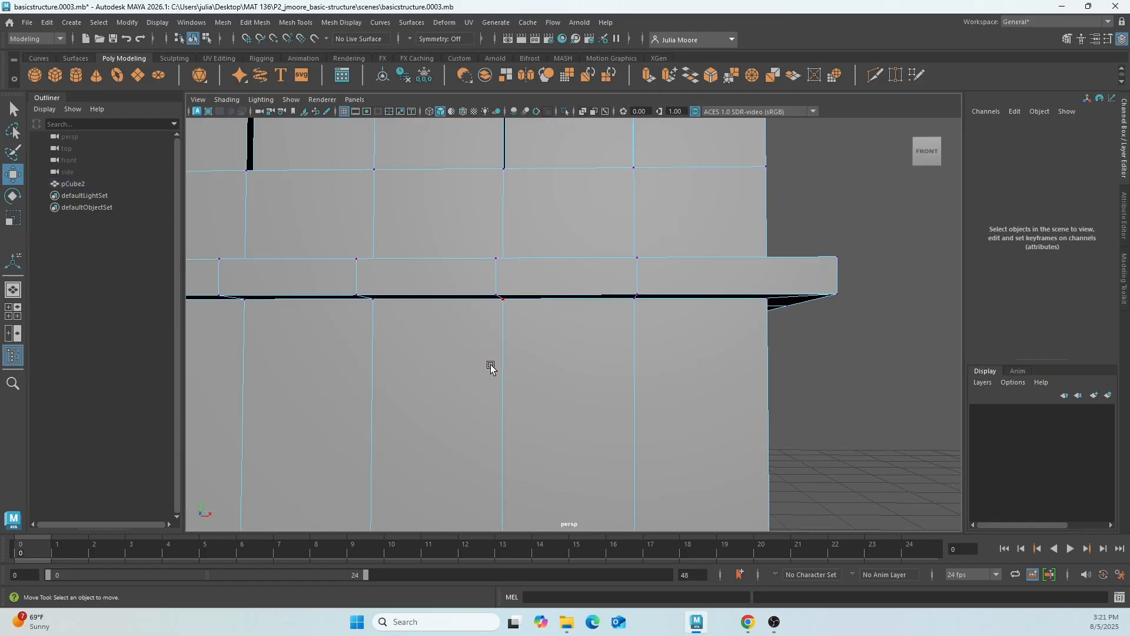
{"action": "middle_click_drag", "start_coordinate": [457, 364], "coordinate": [493, 310], "text": "alt"}
{"action": "mouse_move", "coordinate": [499, 336]}
{"action": "left_mouse_down", "text": "alt"}
{"action": "mouse_move", "coordinate": [493, 268]}
{"action": "mouse_move", "coordinate": [492, 330]}
{"action": "left_mouse_up", "text": "alt"}
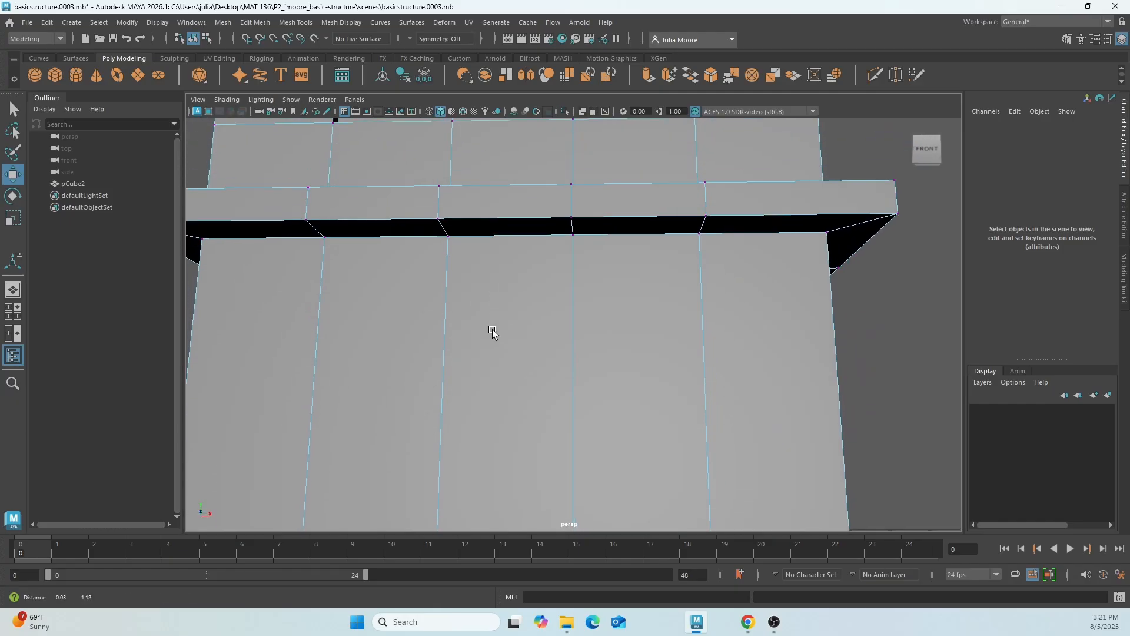
{"action": "left_click", "coordinate": [447, 236]}
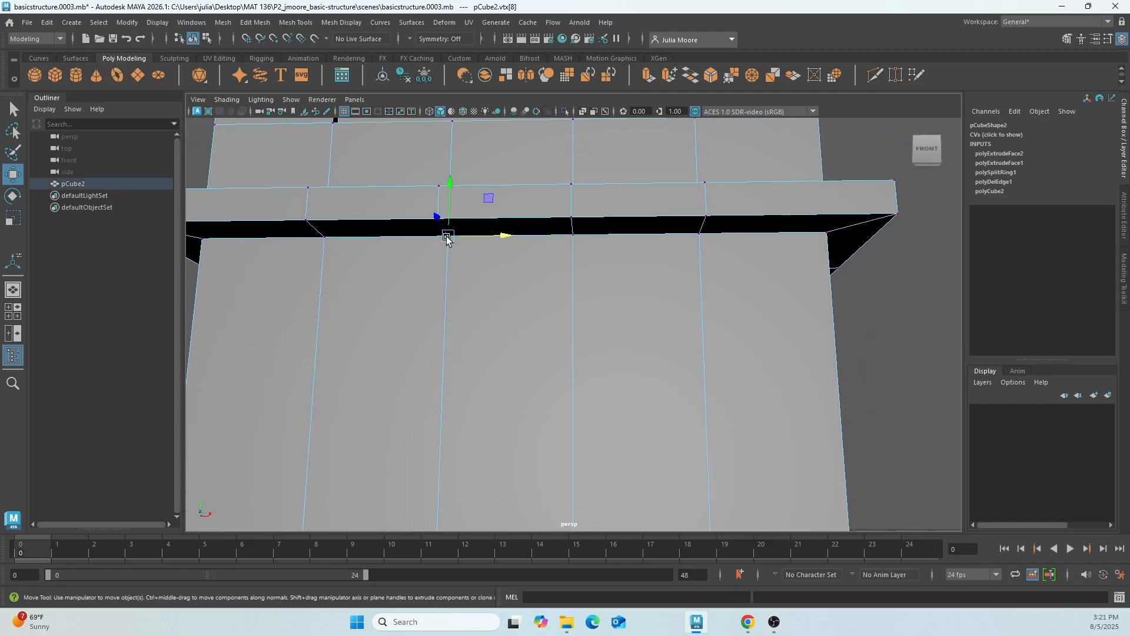
{"action": "left_click", "coordinate": [573, 235], "text": "shift"}
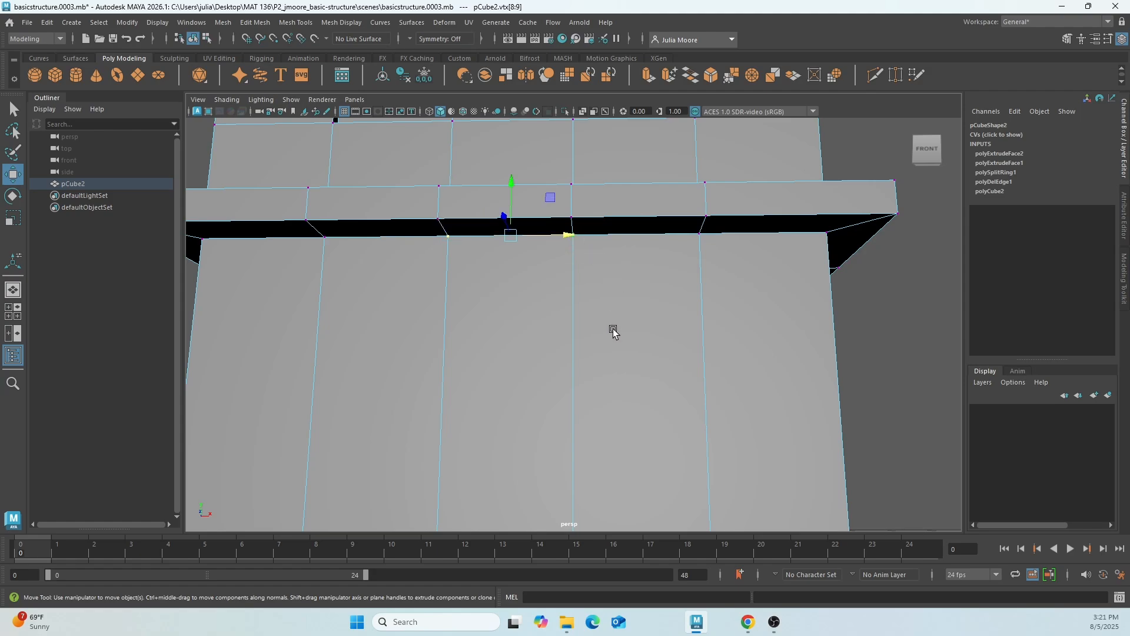
{"action": "left_click_drag", "start_coordinate": [606, 383], "coordinate": [599, 298], "text": "alt"}
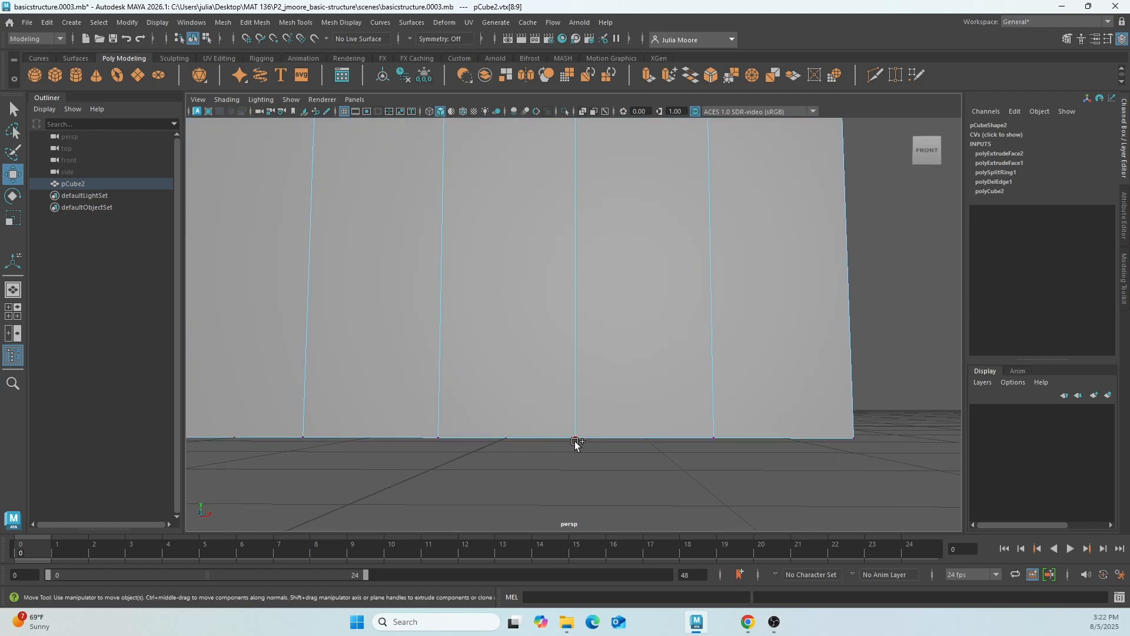
{"action": "left_click", "coordinate": [576, 441]}
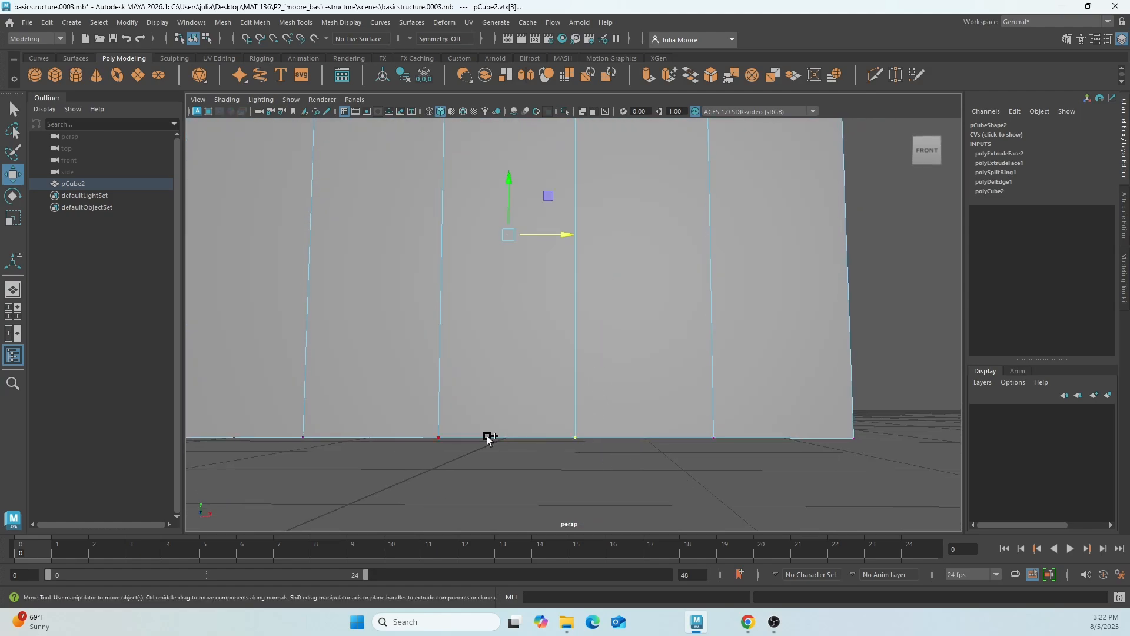
{"action": "left_click", "coordinate": [439, 438], "text": "shift"}
{"action": "middle_click_drag", "start_coordinate": [519, 324], "coordinate": [522, 398], "text": "alt"}
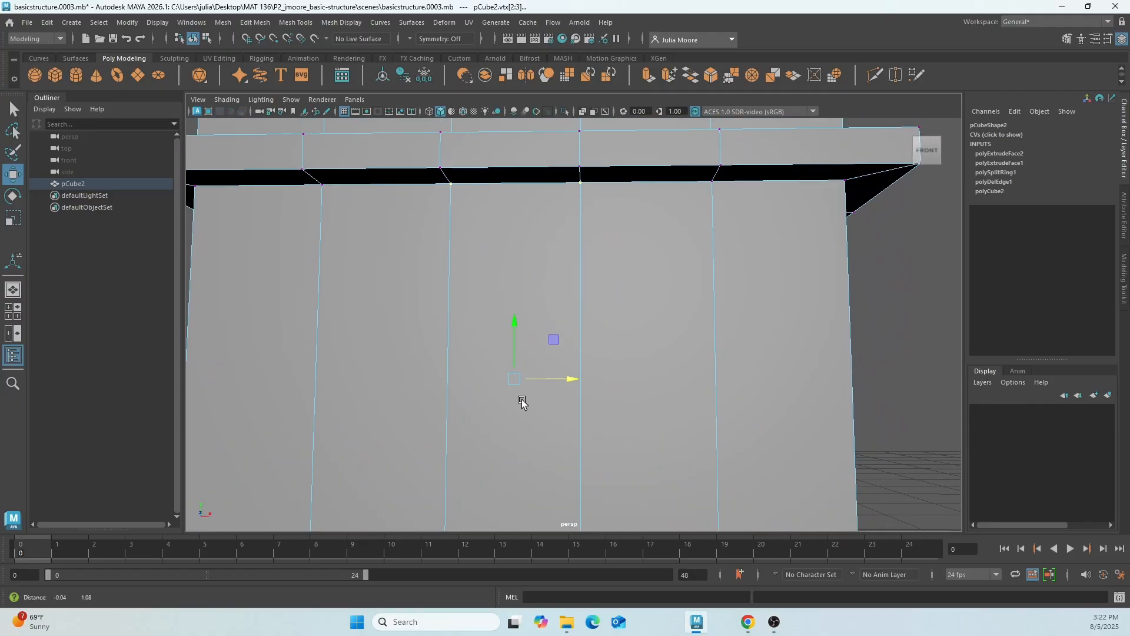
Merge the selected corner vertices of the middle front panel into its centre line with a distance threshold of 0.21.
{"action": "scroll", "coordinate": [522, 399], "scroll_direction": "down", "scroll_amount": 1}
{"action": "scroll", "coordinate": [523, 397], "scroll_direction": "down", "scroll_amount": 2}
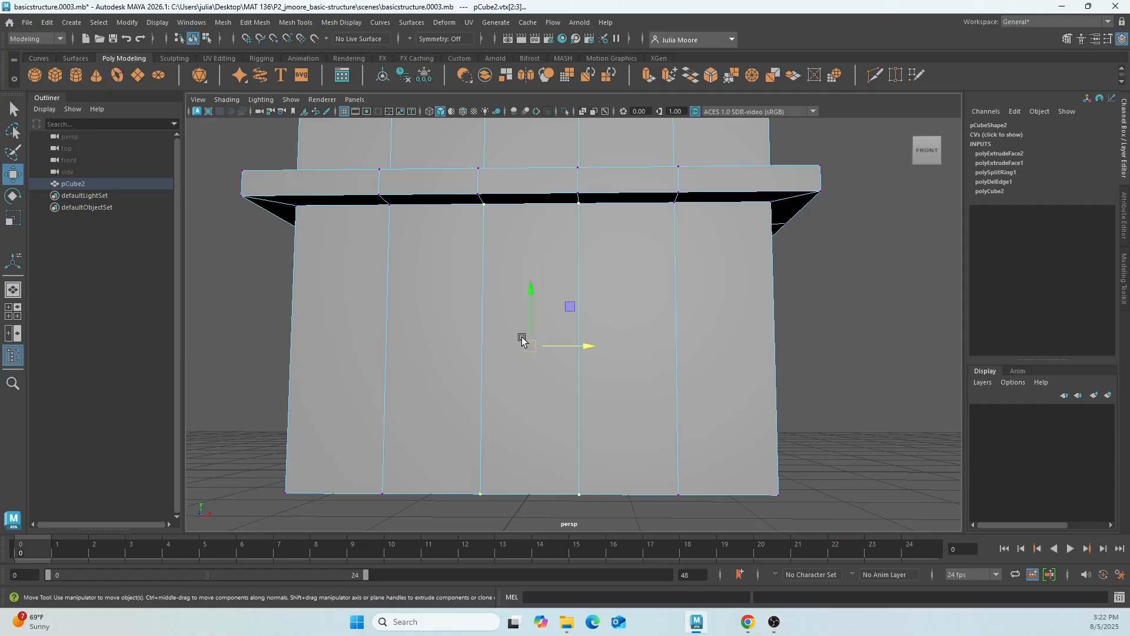
{"action": "left_click", "coordinate": [334, 27]}
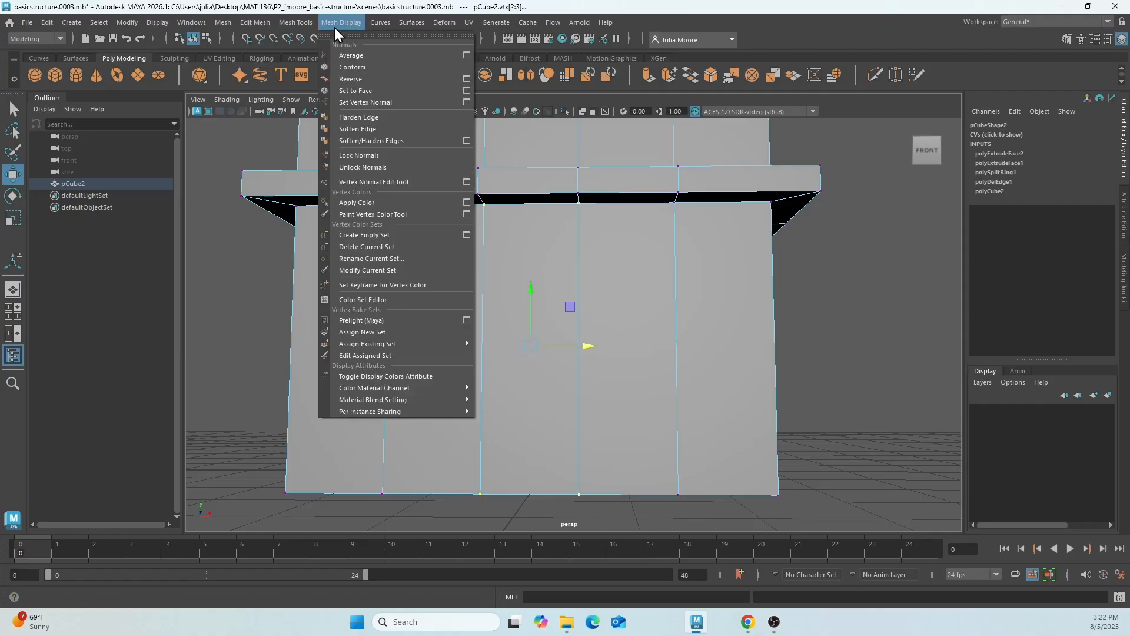
{"action": "mouse_move", "coordinate": [266, 30]}
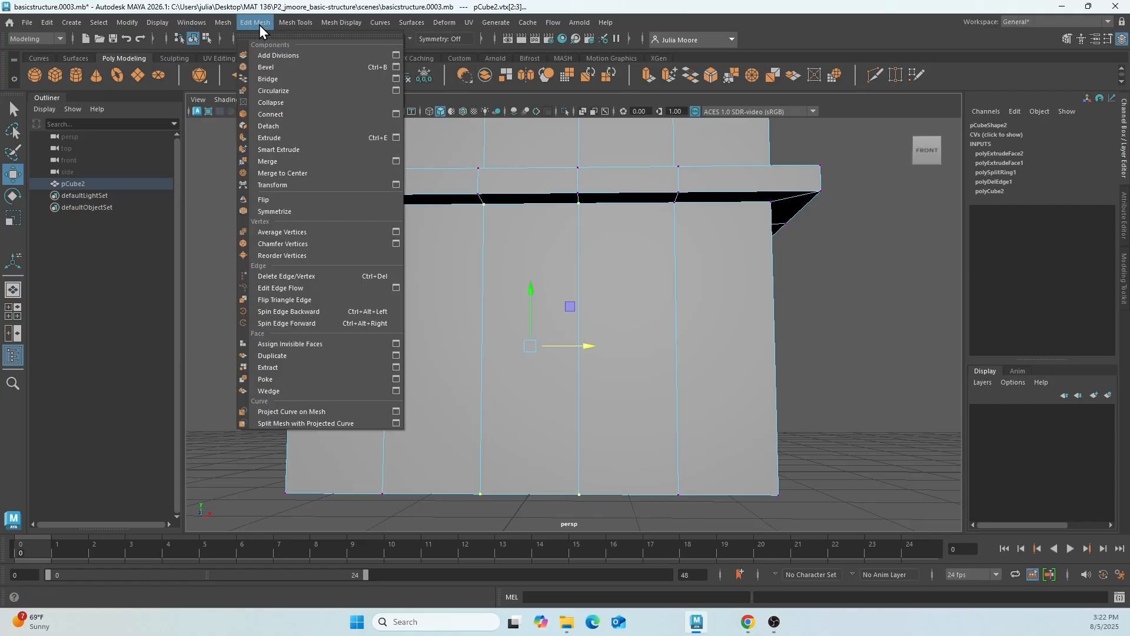
{"action": "left_click", "coordinate": [309, 163]}
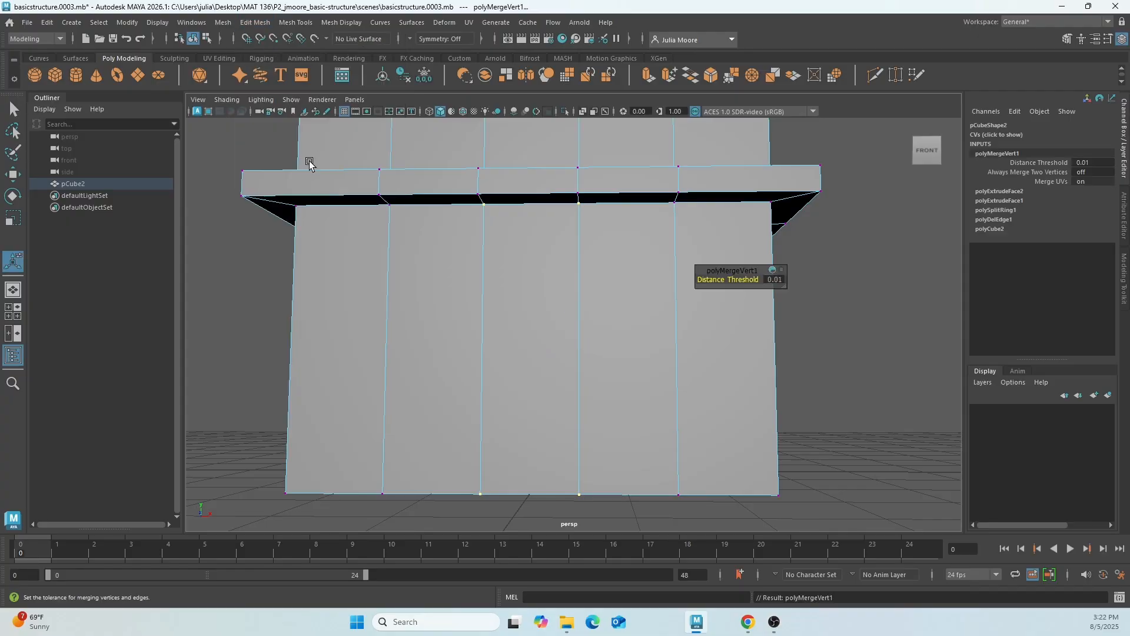
{"action": "left_click", "coordinate": [745, 278]}
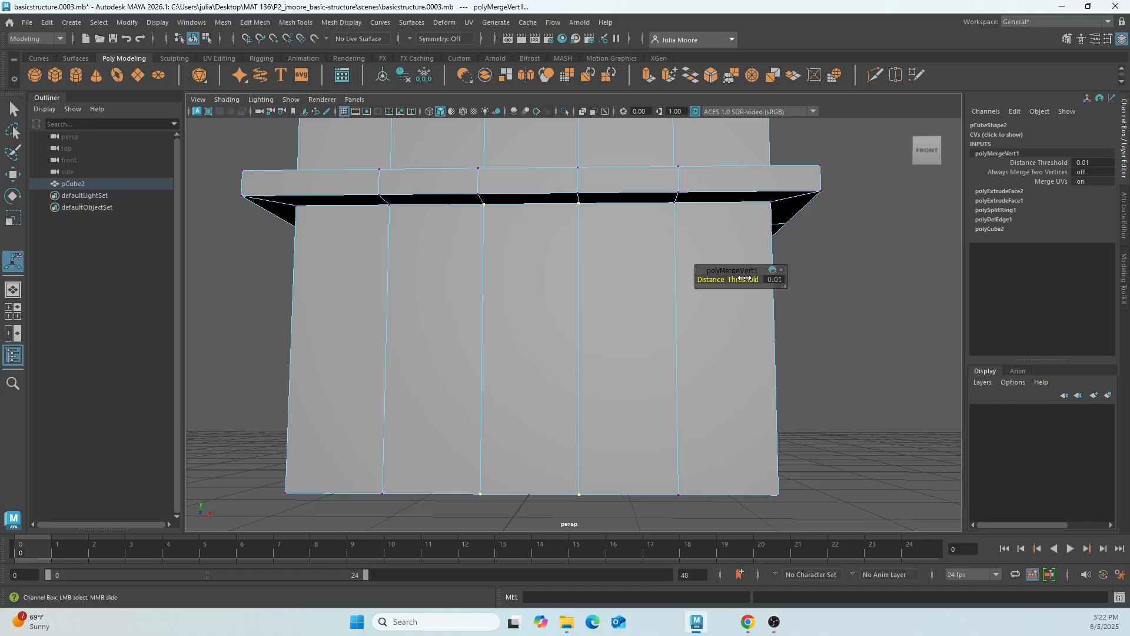
{"action": "left_click_drag", "start_coordinate": [738, 278], "coordinate": [745, 281]}
{"action": "left_click_drag", "start_coordinate": [745, 281], "coordinate": [746, 282]}
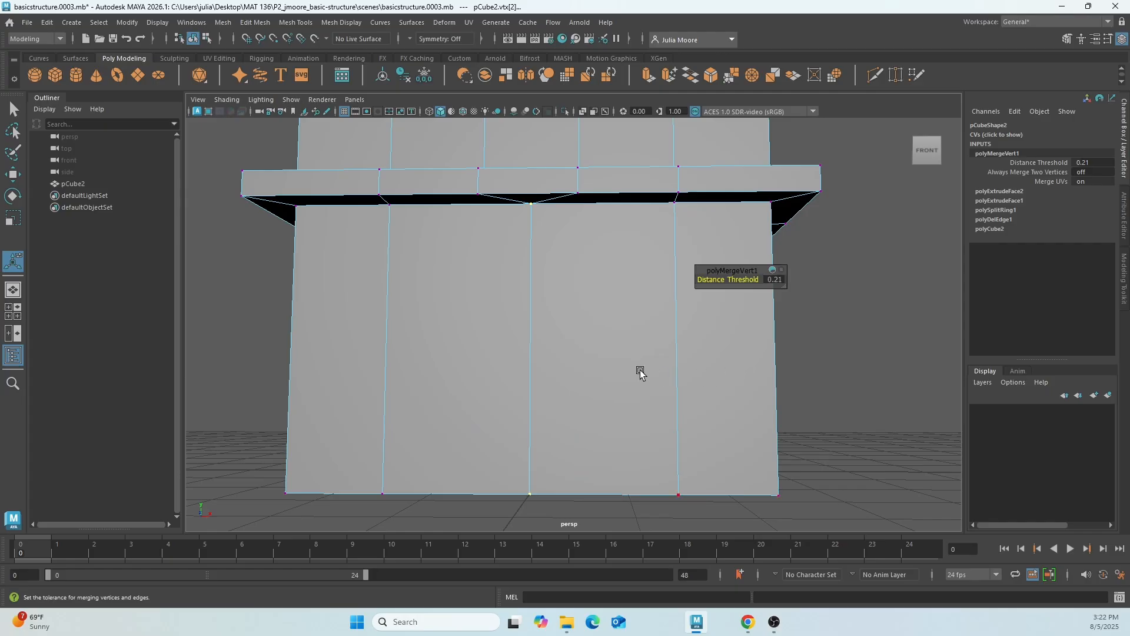
Examine the merged vertices under the ledge and at the ground edge, including the topology on the tower's underside.
{"action": "mouse_move", "coordinate": [638, 371]}
{"action": "left_mouse_down", "text": "alt"}
{"action": "mouse_move", "coordinate": [638, 343]}
{"action": "mouse_move", "coordinate": [638, 369]}
{"action": "left_mouse_up", "text": "alt"}
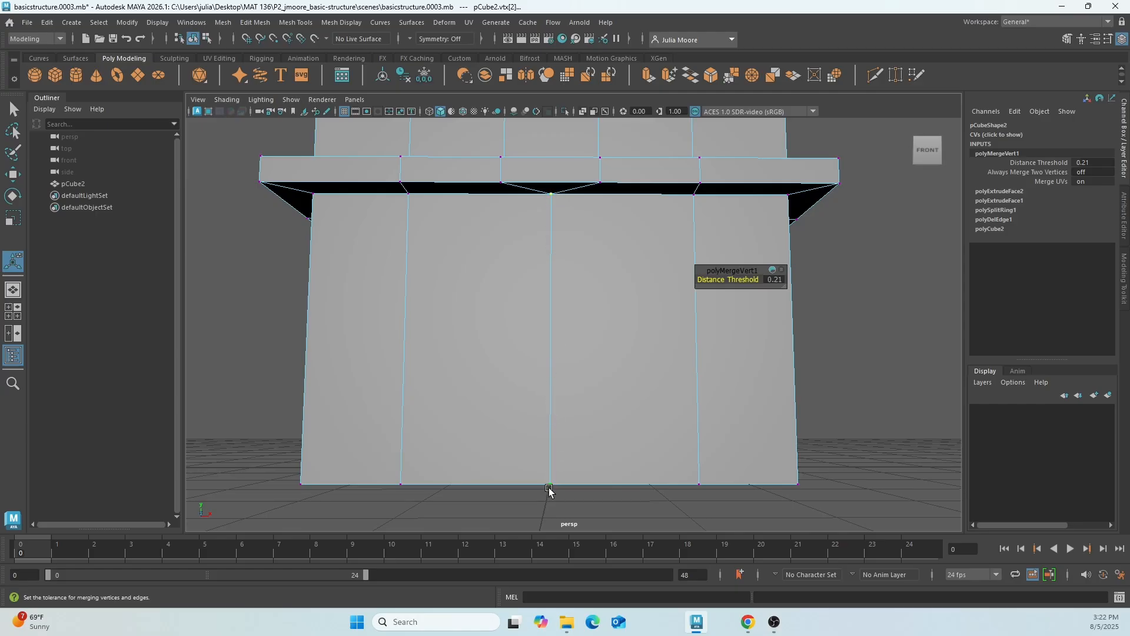
{"action": "left_click_drag", "start_coordinate": [549, 490], "coordinate": [568, 207], "text": "alt"}
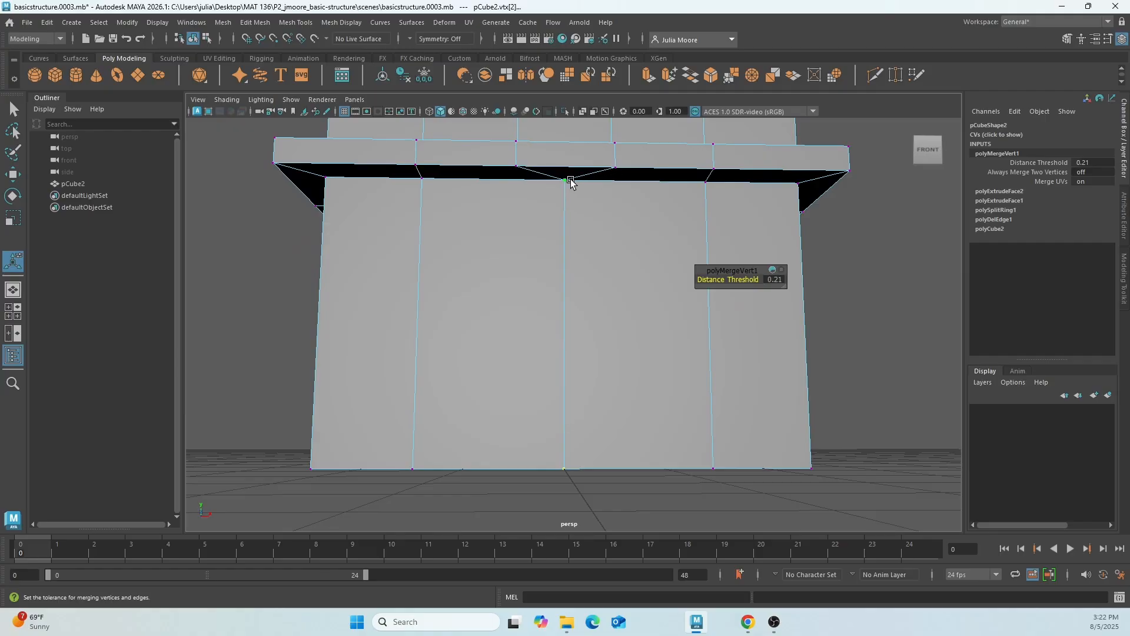
{"action": "left_click_drag", "start_coordinate": [575, 361], "coordinate": [577, 249], "text": "alt"}
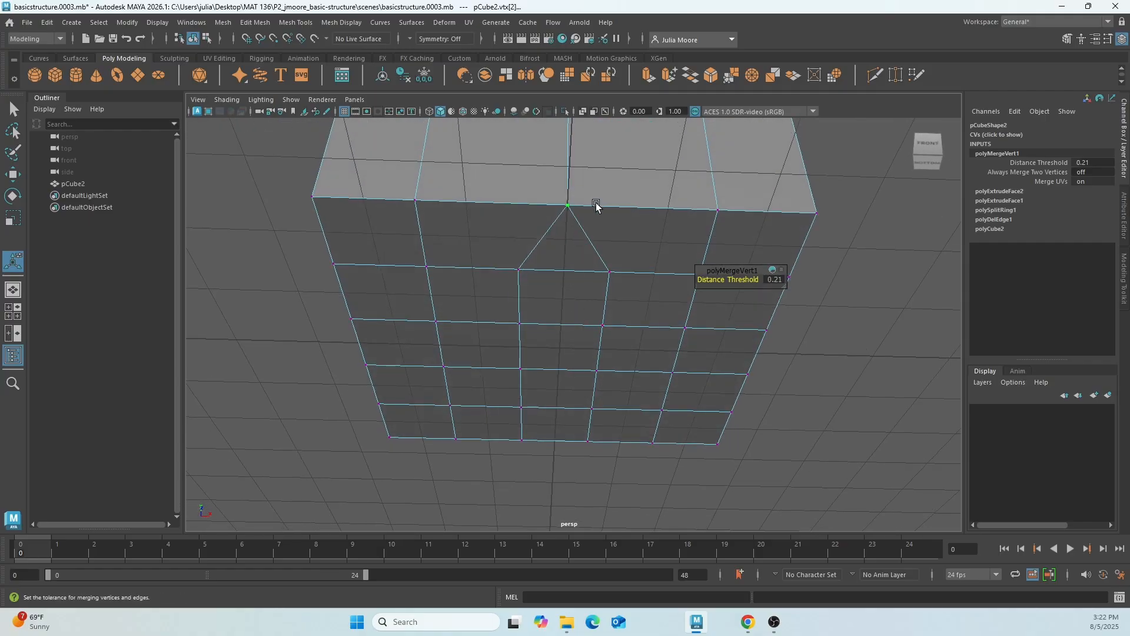
{"action": "left_click_drag", "start_coordinate": [593, 171], "coordinate": [553, 222], "text": "alt"}
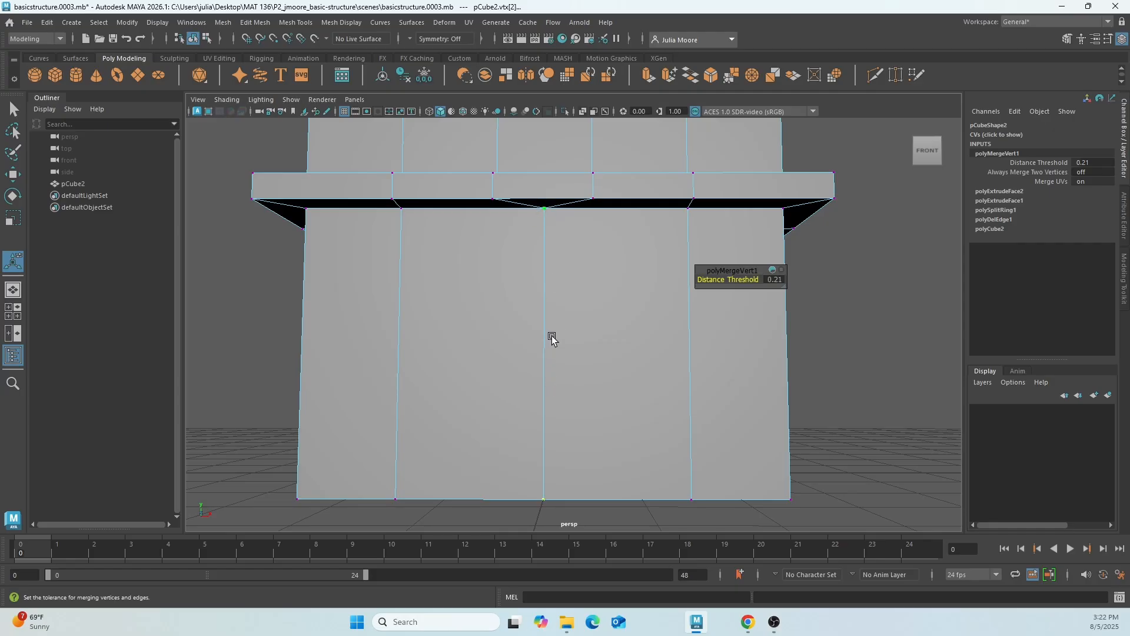
{"action": "mouse_move", "coordinate": [550, 336]}
{"action": "left_mouse_down", "text": "alt"}
{"action": "mouse_move", "coordinate": [555, 312]}
{"action": "mouse_move", "coordinate": [558, 332]}
{"action": "left_mouse_up", "text": "alt"}
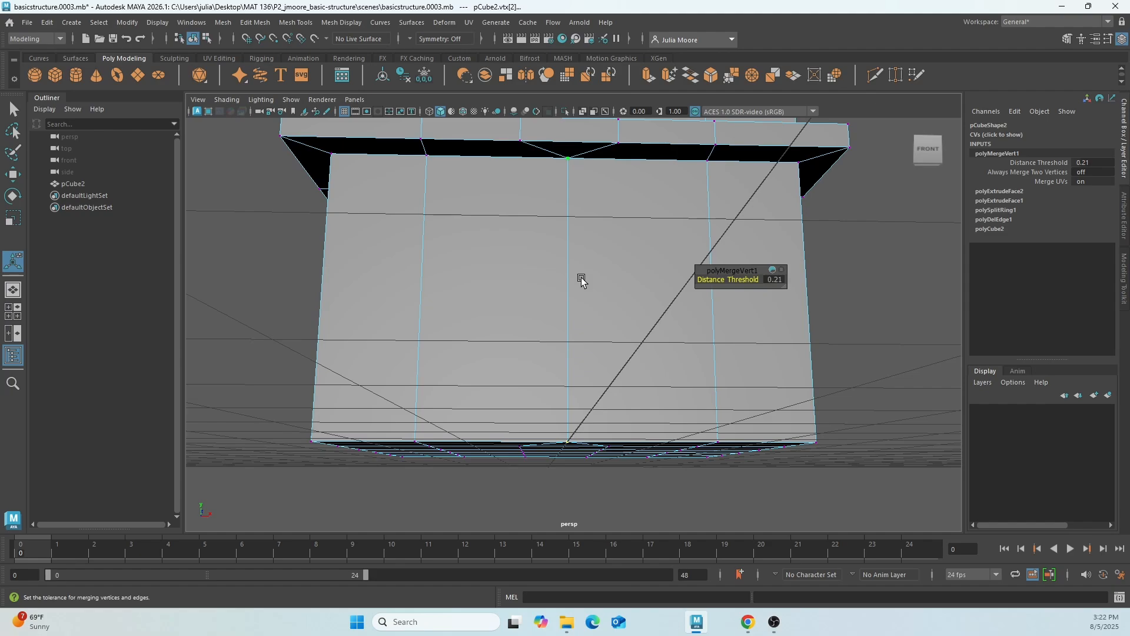
{"action": "left_click_drag", "start_coordinate": [581, 281], "coordinate": [575, 243], "text": "alt"}
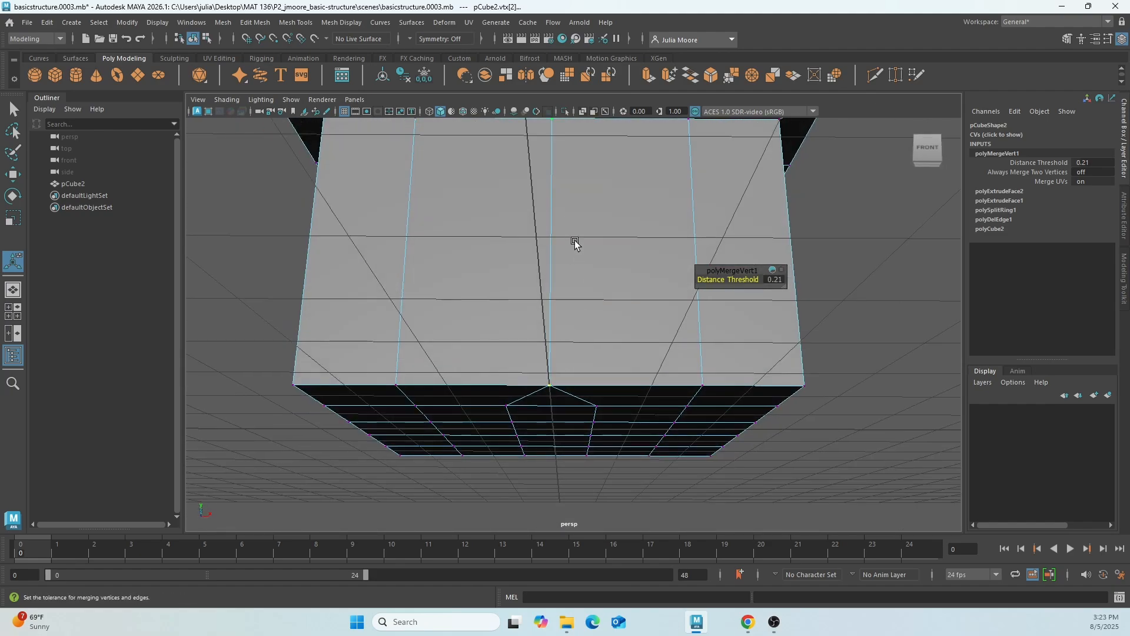
{"action": "right_click_drag", "start_coordinate": [576, 243], "coordinate": [621, 225]}
{"action": "left_click_drag", "start_coordinate": [633, 211], "coordinate": [584, 395], "text": "alt"}
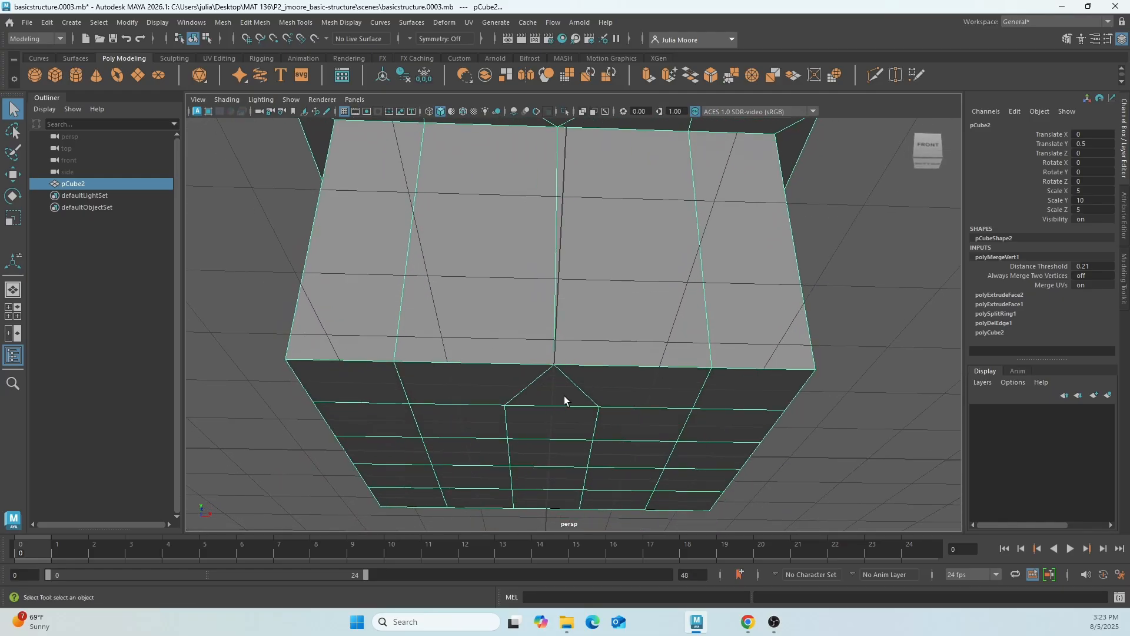
{"action": "left_click_drag", "start_coordinate": [599, 259], "coordinate": [588, 347], "text": "alt"}
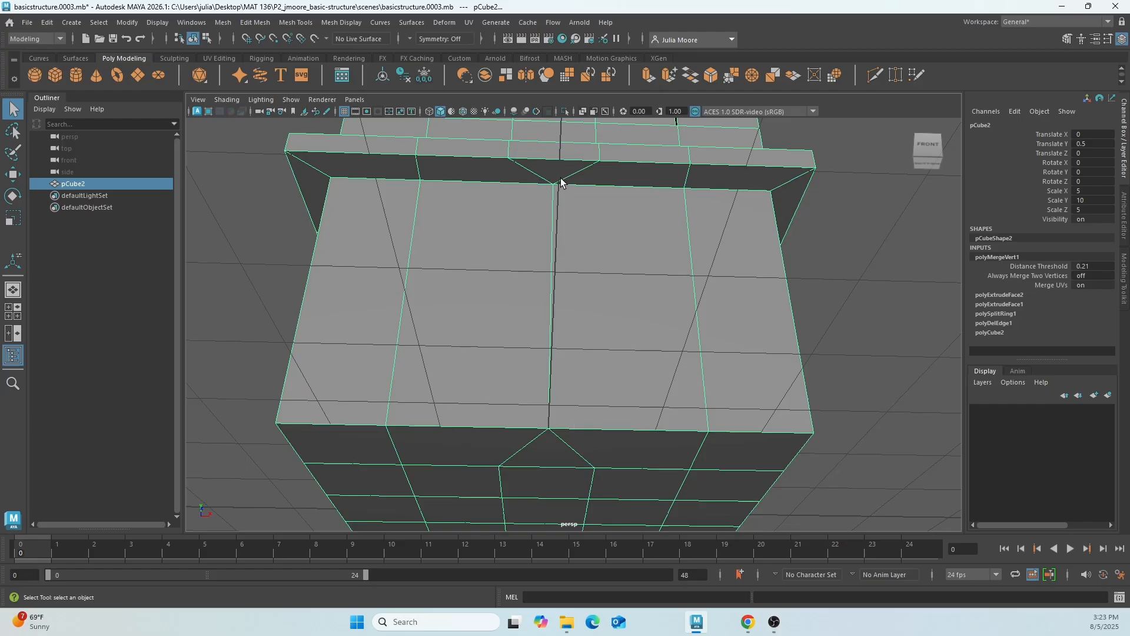
{"action": "left_click_drag", "start_coordinate": [561, 183], "coordinate": [581, 222], "text": "alt"}
{"action": "middle_click_drag", "start_coordinate": [616, 429], "coordinate": [601, 292], "text": "alt"}
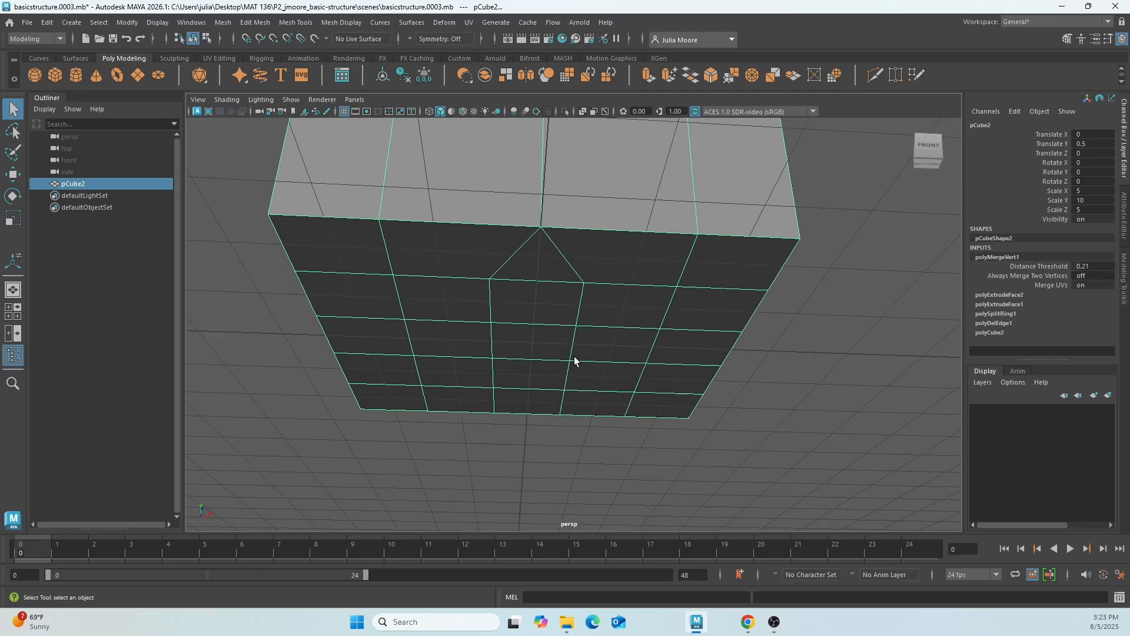
Select only the tower's underside faces, using the front view to exclude the walls, and delete them.
{"action": "right_click_drag", "start_coordinate": [574, 355], "coordinate": [574, 304]}
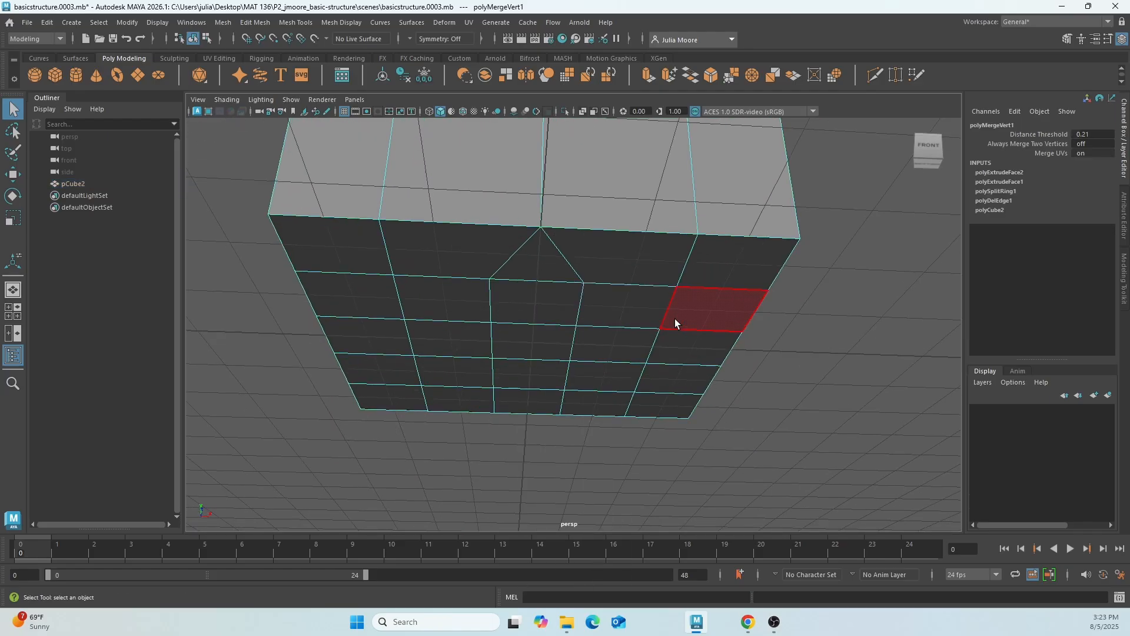
{"action": "key", "text": "space"}
{"action": "key", "text": "space"}
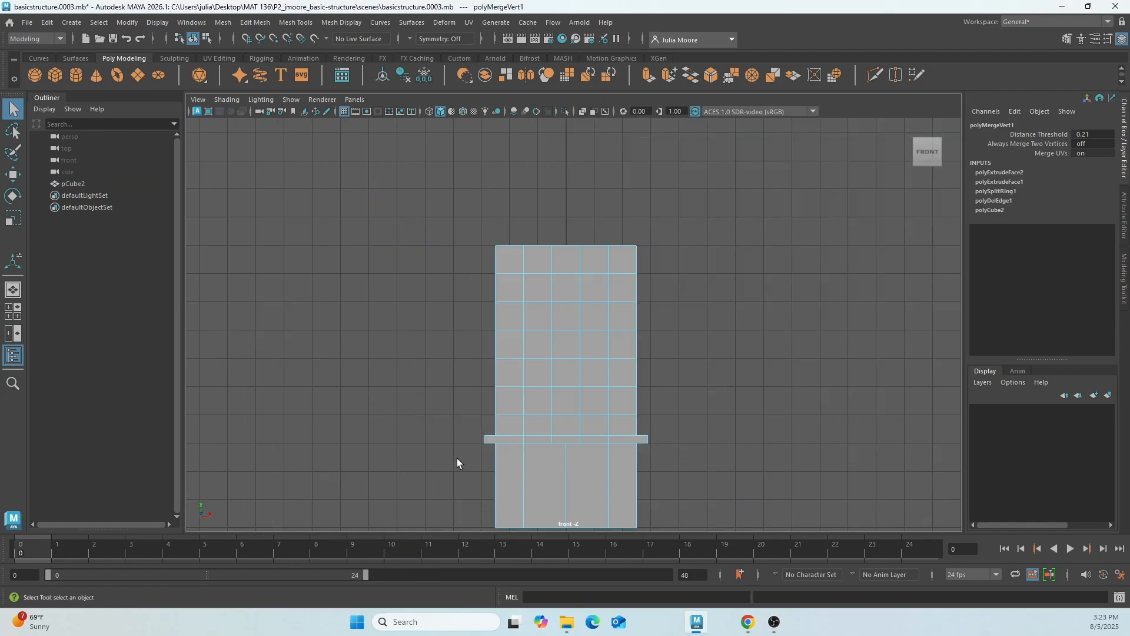
{"action": "middle_click_drag", "start_coordinate": [689, 492], "coordinate": [724, 356], "text": "alt"}
{"action": "scroll", "coordinate": [710, 405], "scroll_direction": "up", "scroll_amount": 1}
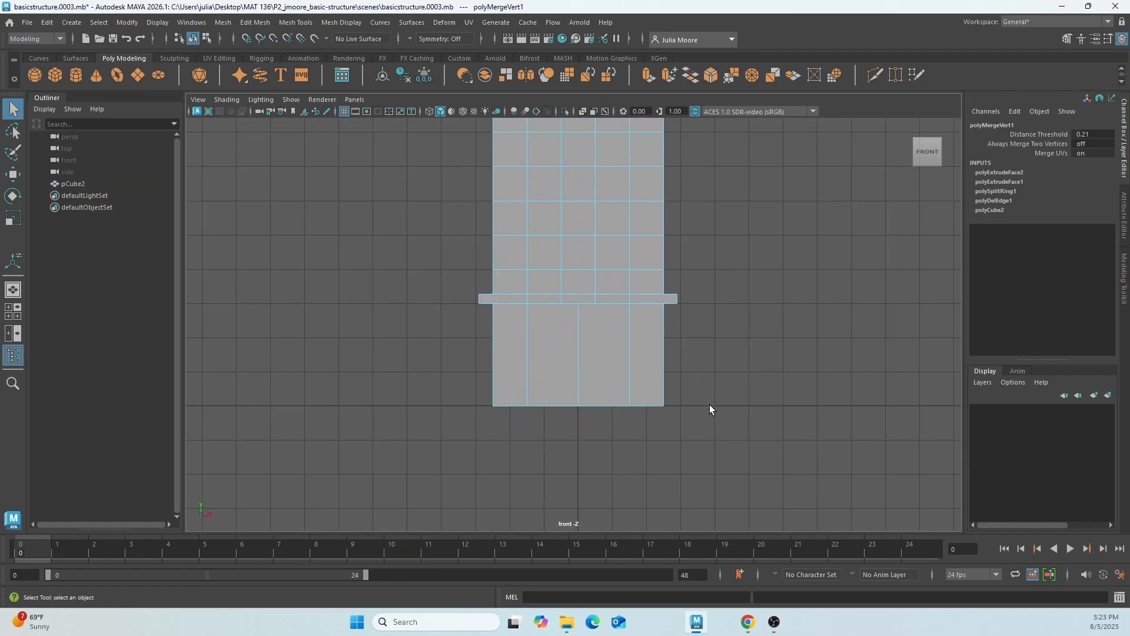
{"action": "scroll", "coordinate": [709, 404], "scroll_direction": "up", "scroll_amount": 1}
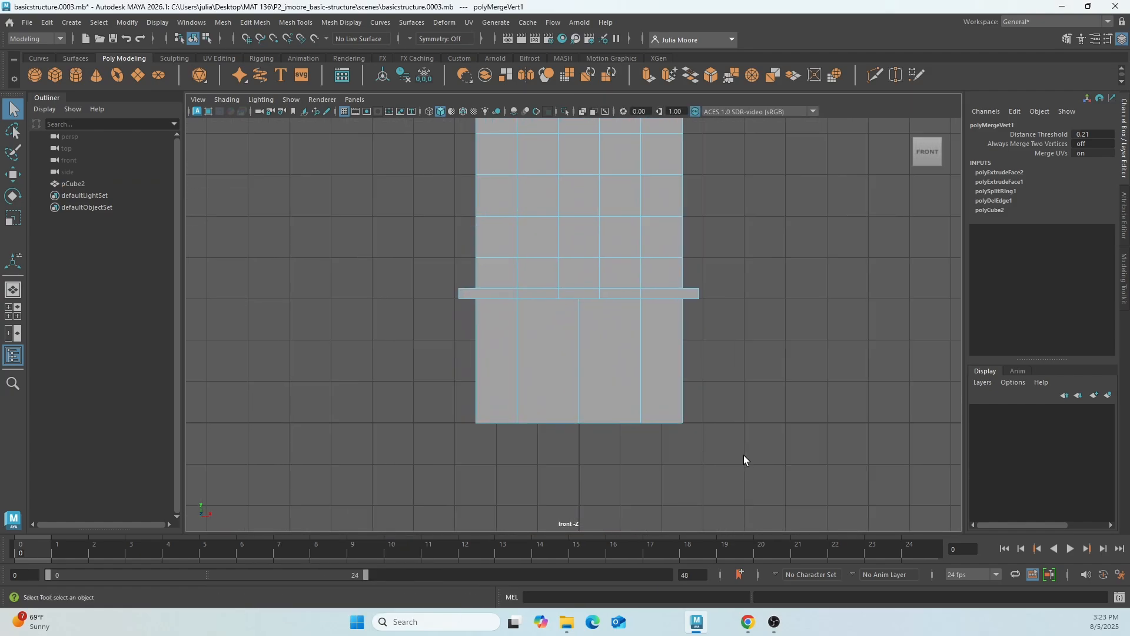
{"action": "left_click_drag", "start_coordinate": [641, 408], "coordinate": [379, 348]}
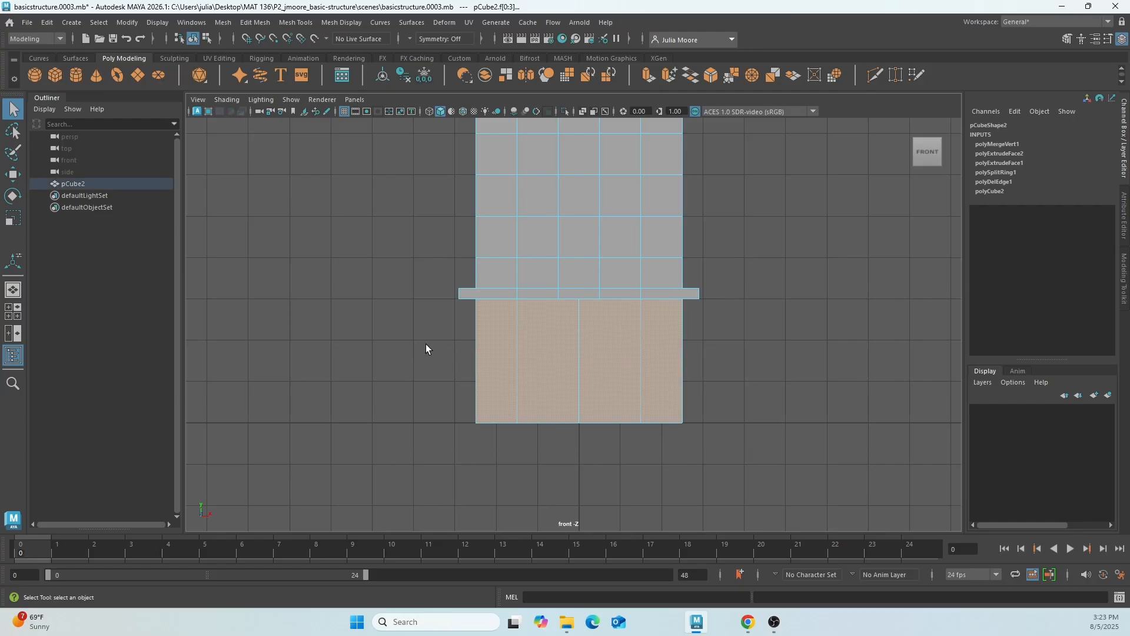
{"action": "left_click_drag", "start_coordinate": [440, 357], "coordinate": [539, 353], "text": "ctrl"}
{"action": "left_click_drag", "start_coordinate": [669, 334], "coordinate": [725, 347], "text": "ctrl"}
{"action": "key", "text": "space"}
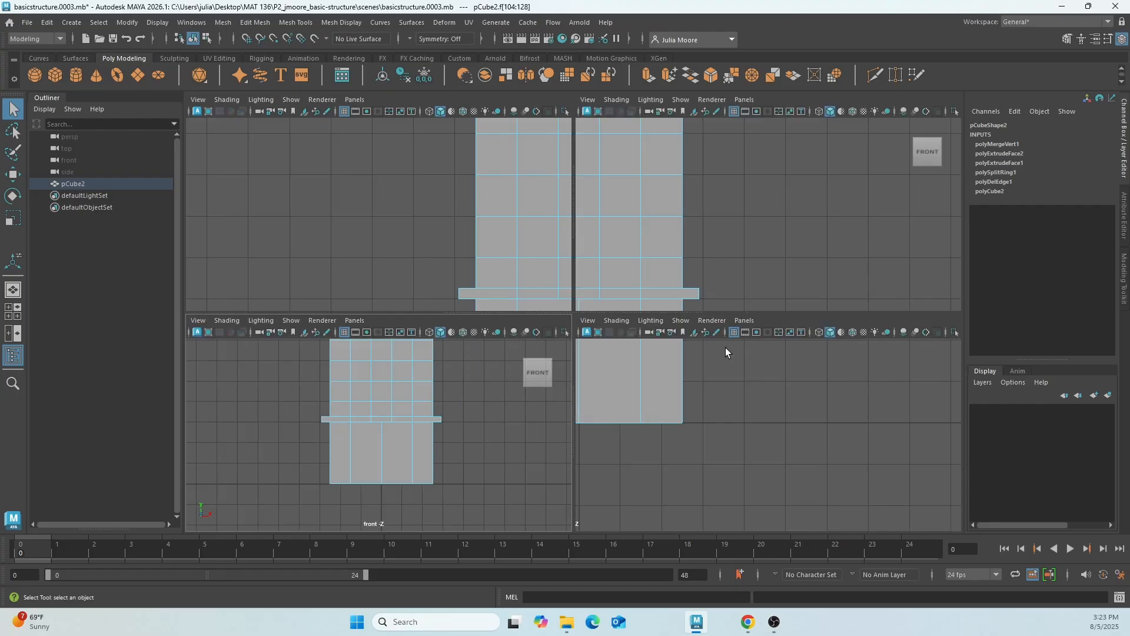
{"action": "key", "text": "space"}
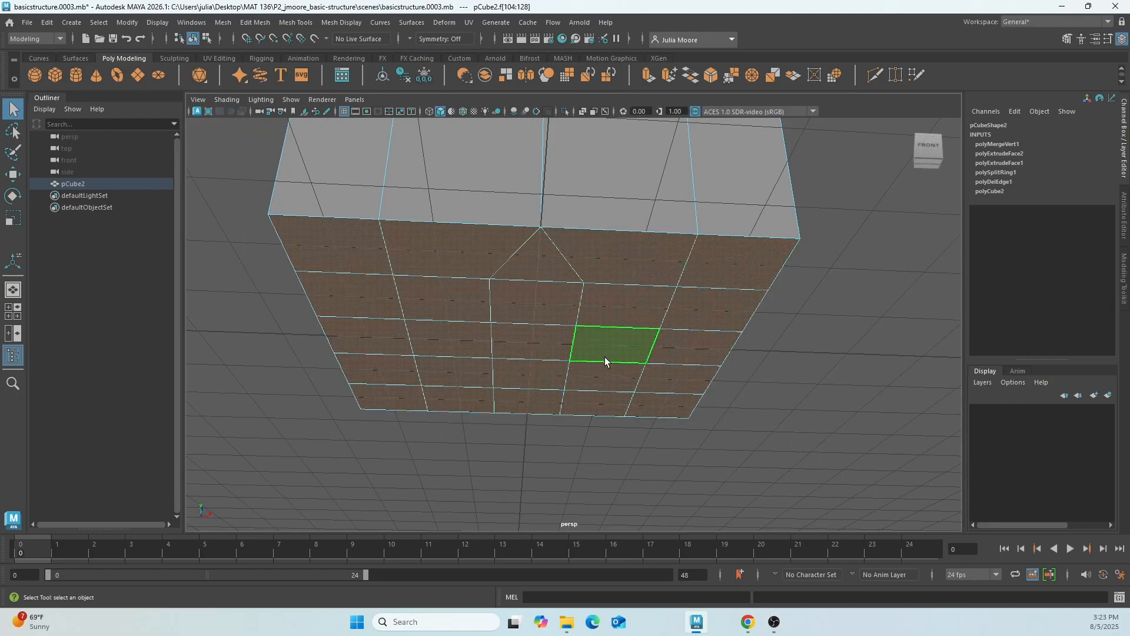
{"action": "scroll", "coordinate": [641, 347], "scroll_direction": "down", "scroll_amount": 3}
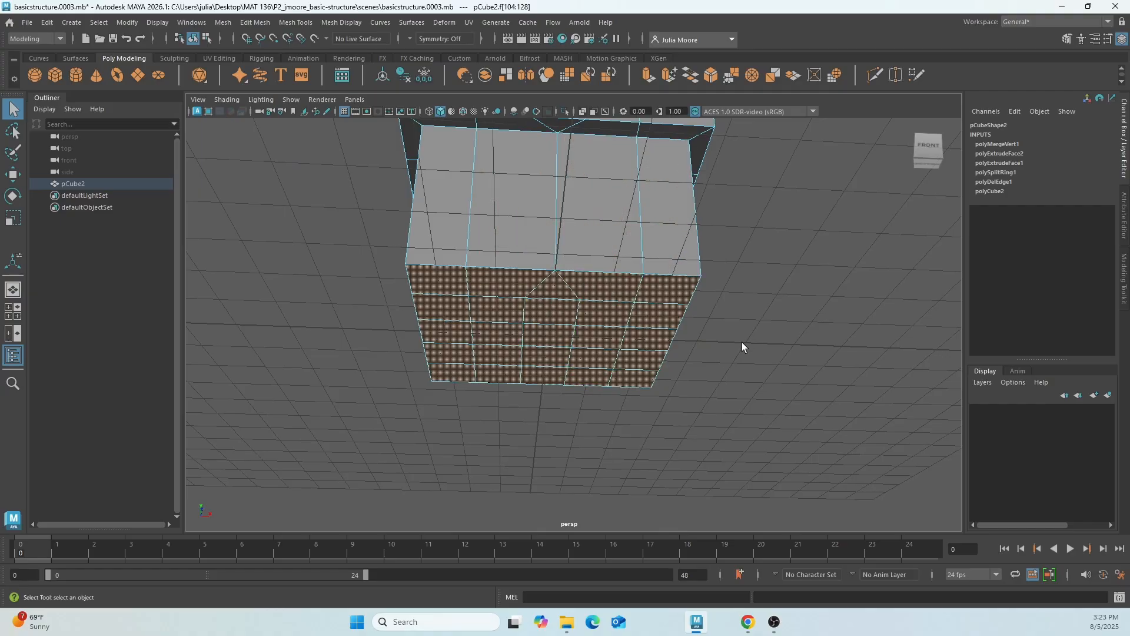
{"action": "key", "text": "Delete"}
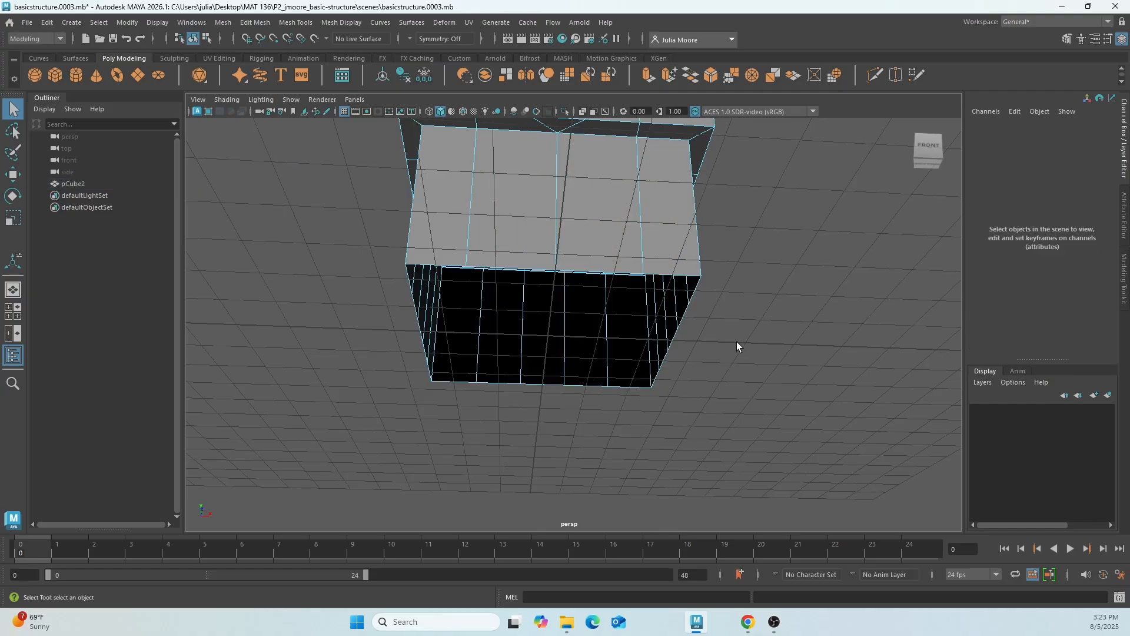
Extrude the two wide middle front faces of the ground floor together, keeping the thickness at 0.
{"action": "left_click_drag", "start_coordinate": [736, 342], "coordinate": [767, 347], "text": "alt"}
{"action": "mouse_move", "coordinate": [889, 236]}
{"action": "left_mouse_down", "text": "alt"}
{"action": "mouse_move", "coordinate": [896, 210]}
{"action": "mouse_move", "coordinate": [883, 235]}
{"action": "left_mouse_up", "text": "alt"}
{"action": "right_click_drag", "start_coordinate": [630, 282], "coordinate": [719, 245]}
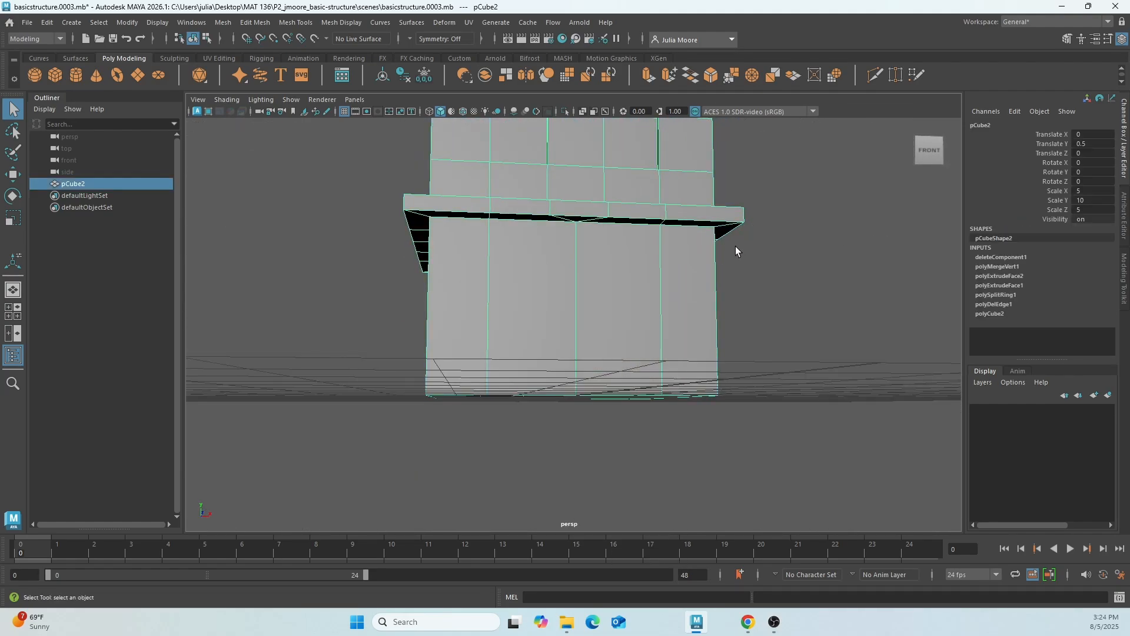
{"action": "left_click_drag", "start_coordinate": [708, 237], "coordinate": [674, 289], "text": "alt"}
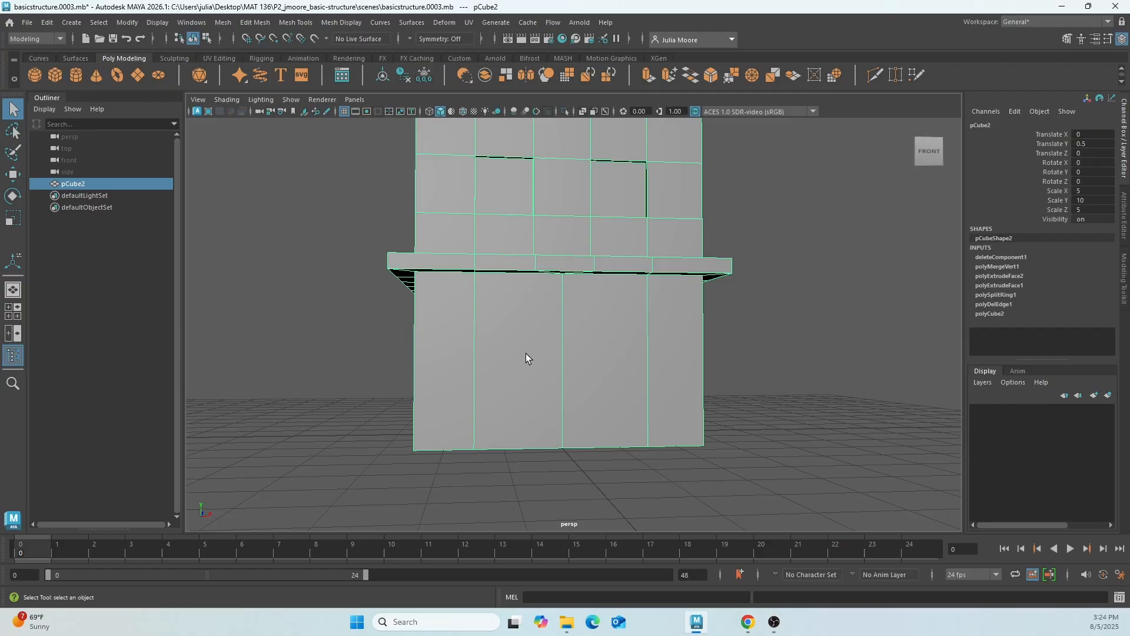
{"action": "right_click", "coordinate": [528, 391]}
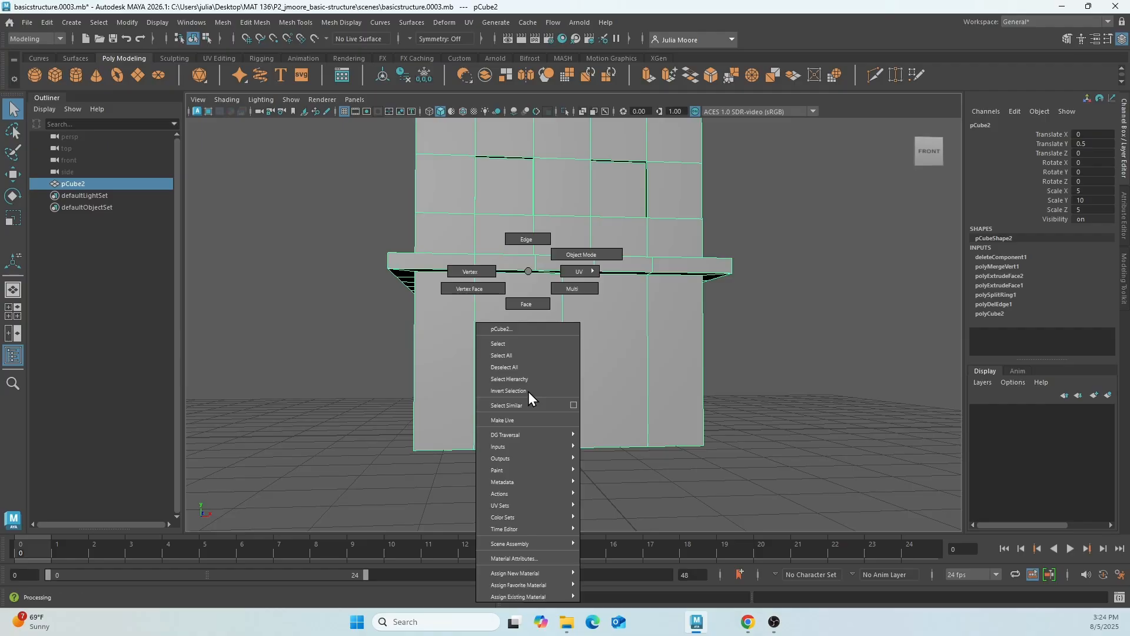
{"action": "left_click", "coordinate": [526, 305]}
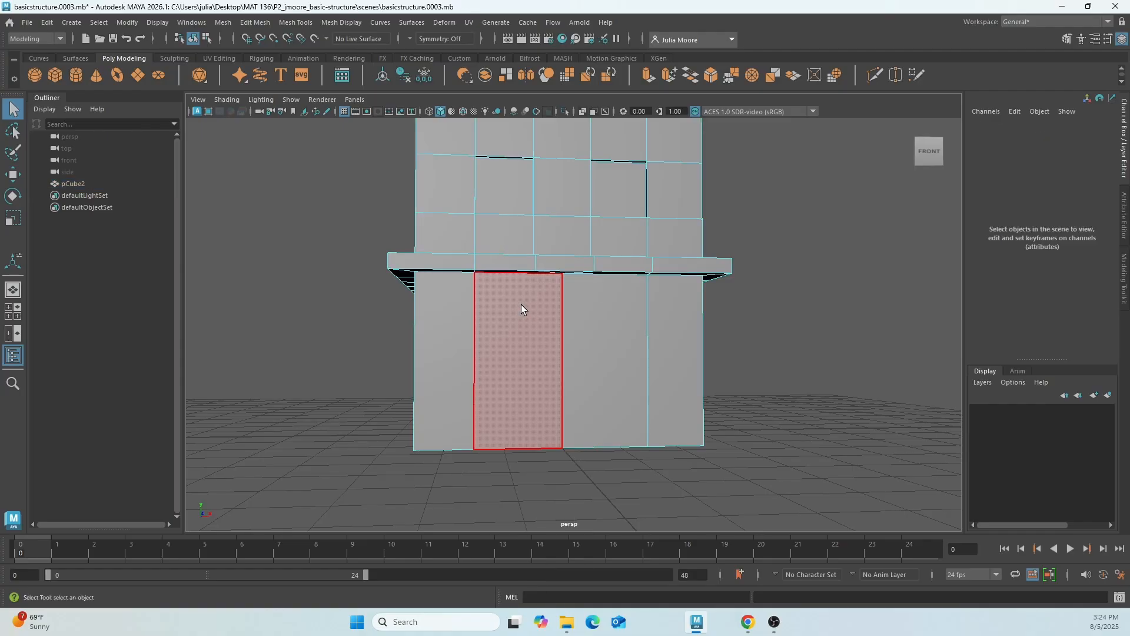
{"action": "left_click", "coordinate": [521, 344]}
{"action": "left_click", "coordinate": [602, 341], "text": "shift"}
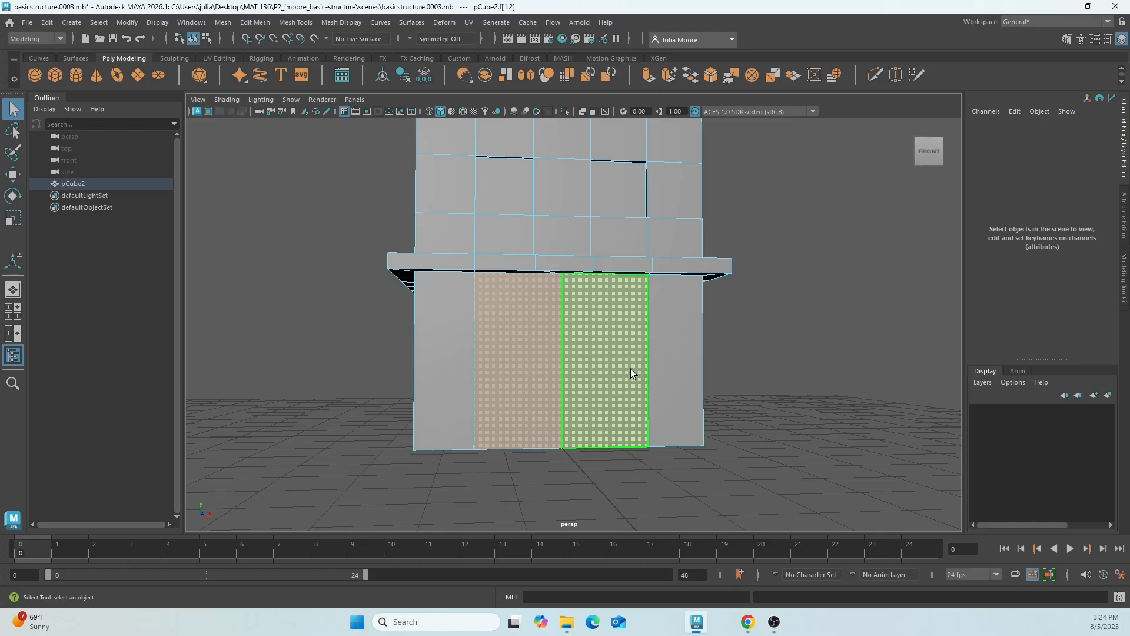
{"action": "left_click", "coordinate": [255, 23]}
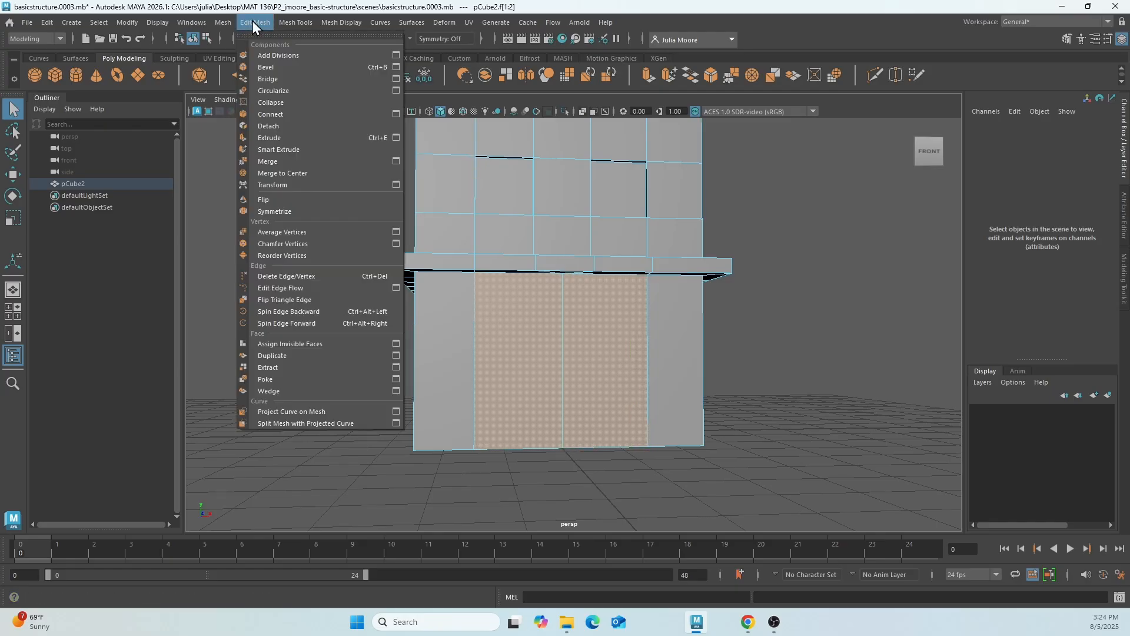
{"action": "left_click", "coordinate": [303, 139]}
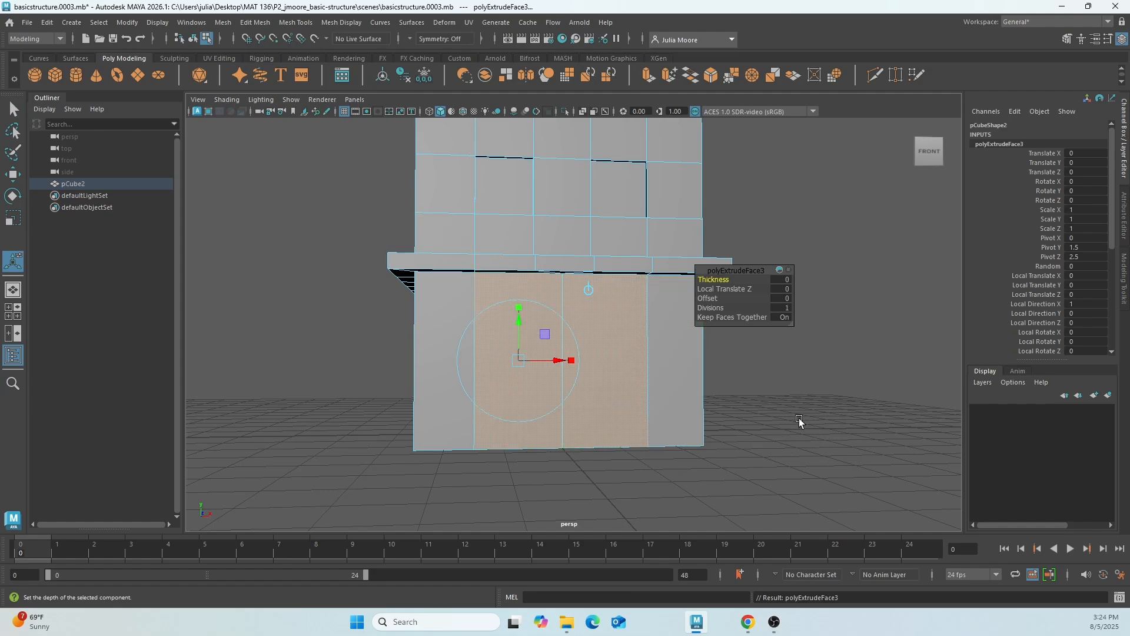
Scale the extruded faces down uniformly and lower them to the wall's bottom edge to form the doorway outline.
{"action": "key", "text": "r"}
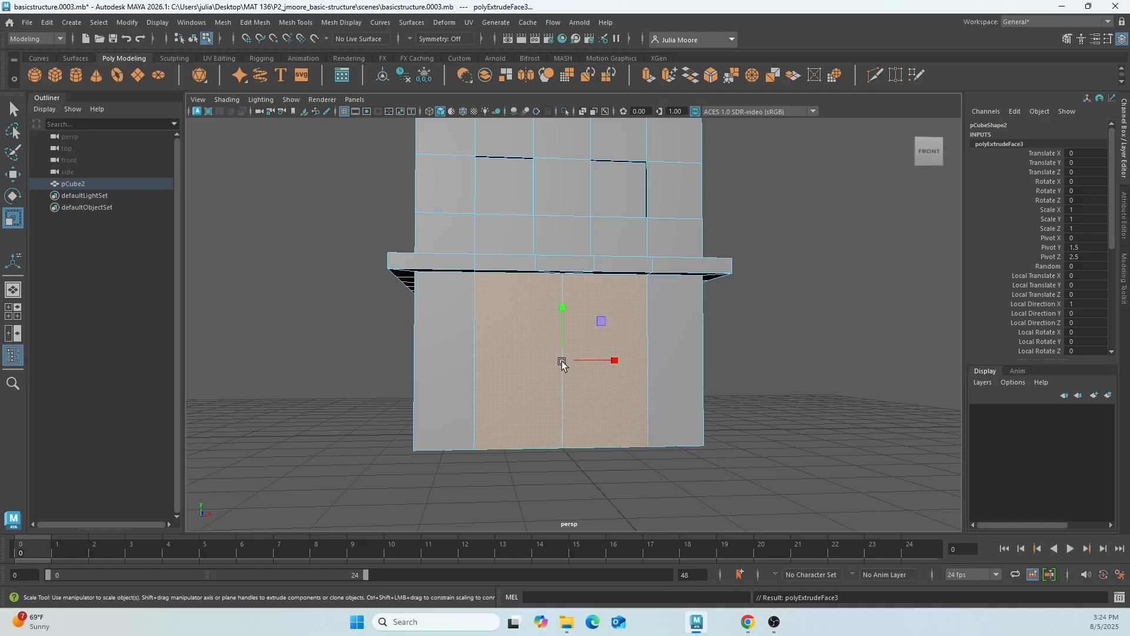
{"action": "left_click_drag", "start_coordinate": [561, 363], "coordinate": [525, 377]}
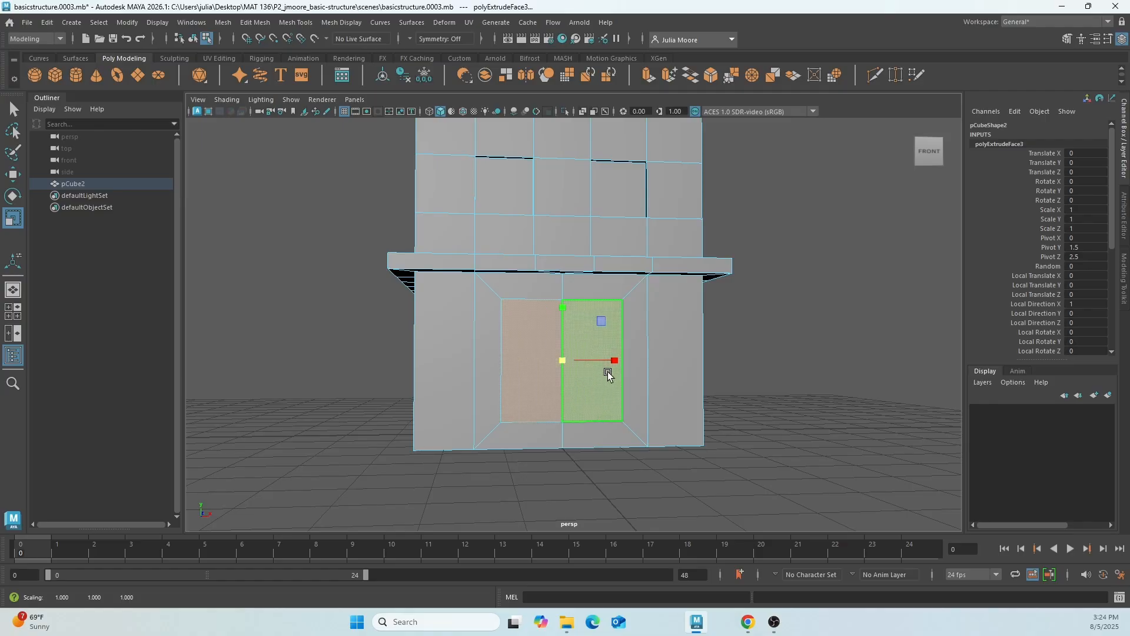
{"action": "key", "text": "w"}
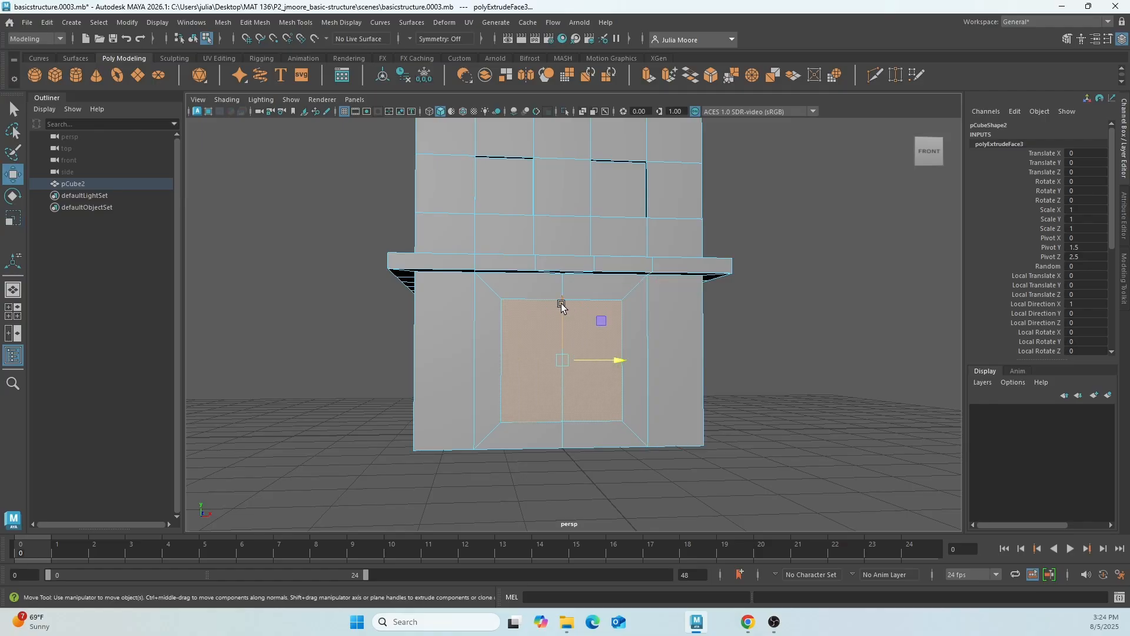
{"action": "left_click_drag", "start_coordinate": [560, 304], "coordinate": [558, 332]}
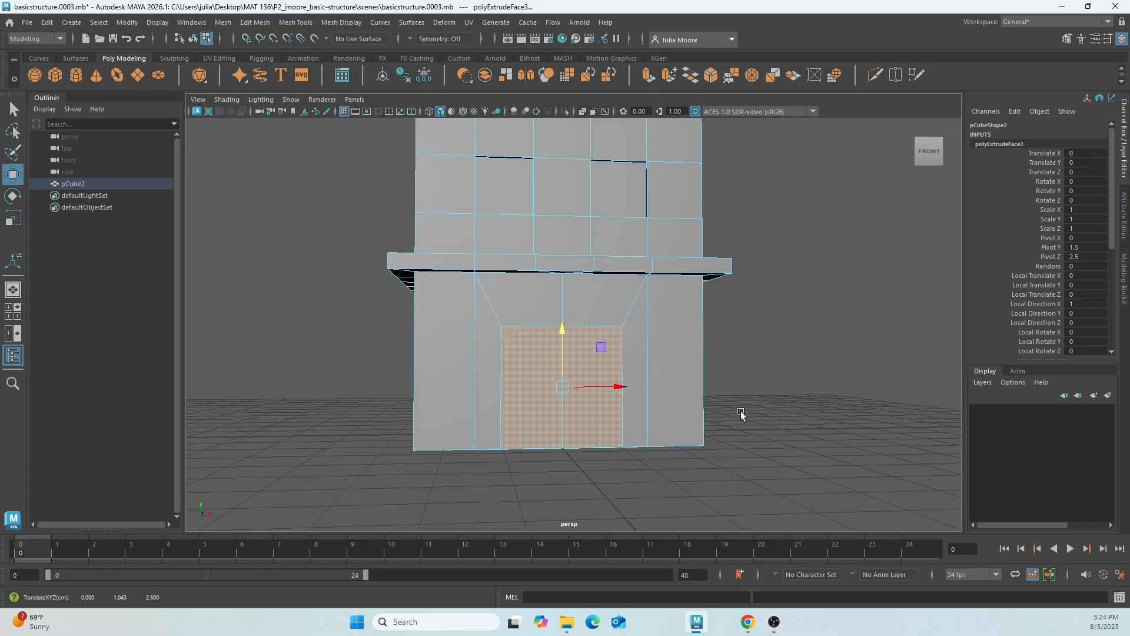
Extrude the two doorway faces again and push them into the wall by about 0.145 in local Z.
{"action": "mouse_move", "coordinate": [741, 416]}
{"action": "left_mouse_down", "text": "alt"}
{"action": "mouse_move", "coordinate": [777, 429]}
{"action": "mouse_move", "coordinate": [724, 424]}
{"action": "mouse_move", "coordinate": [766, 427]}
{"action": "mouse_move", "coordinate": [732, 416]}
{"action": "left_mouse_up", "text": "alt"}
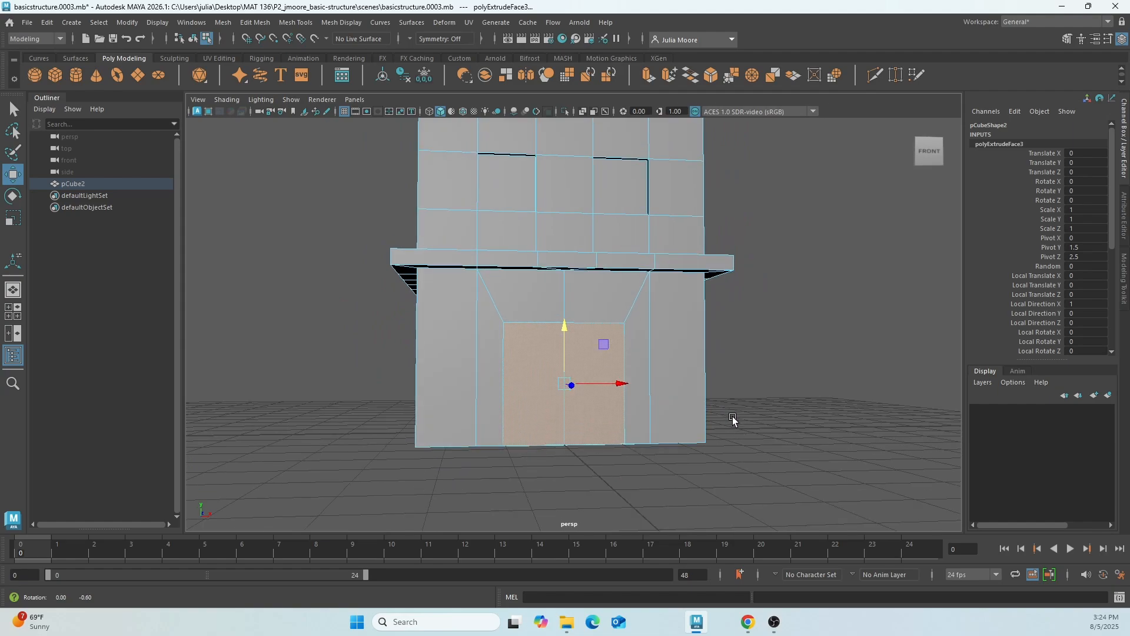
{"action": "left_click", "coordinate": [260, 24]}
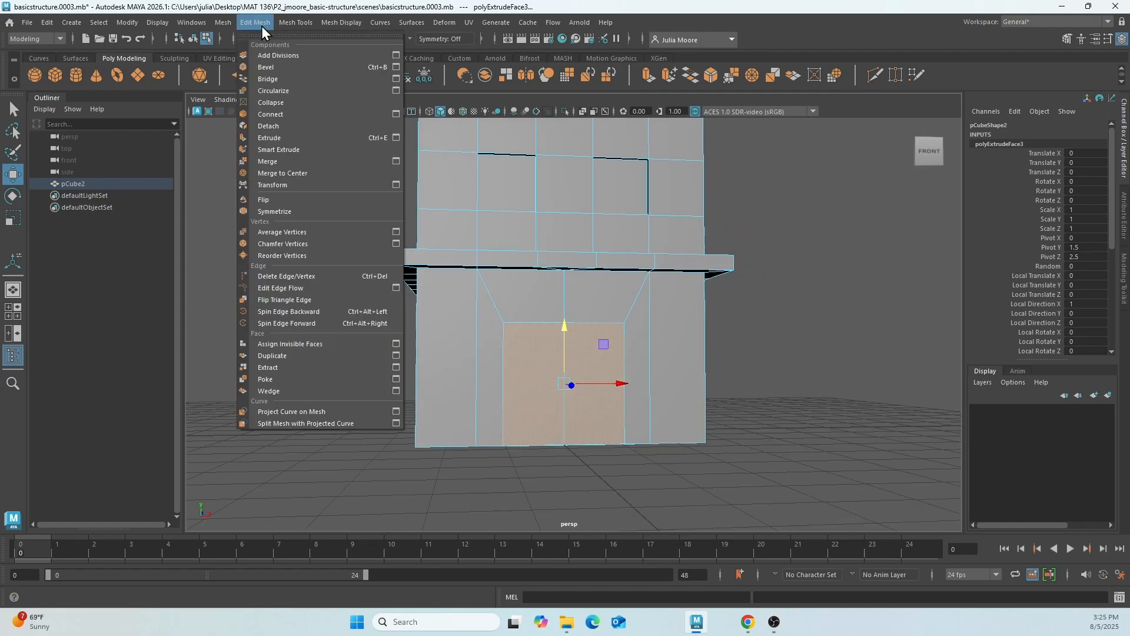
{"action": "left_click", "coordinate": [281, 138]}
{"action": "left_click_drag", "start_coordinate": [589, 404], "coordinate": [677, 429], "text": "alt"}
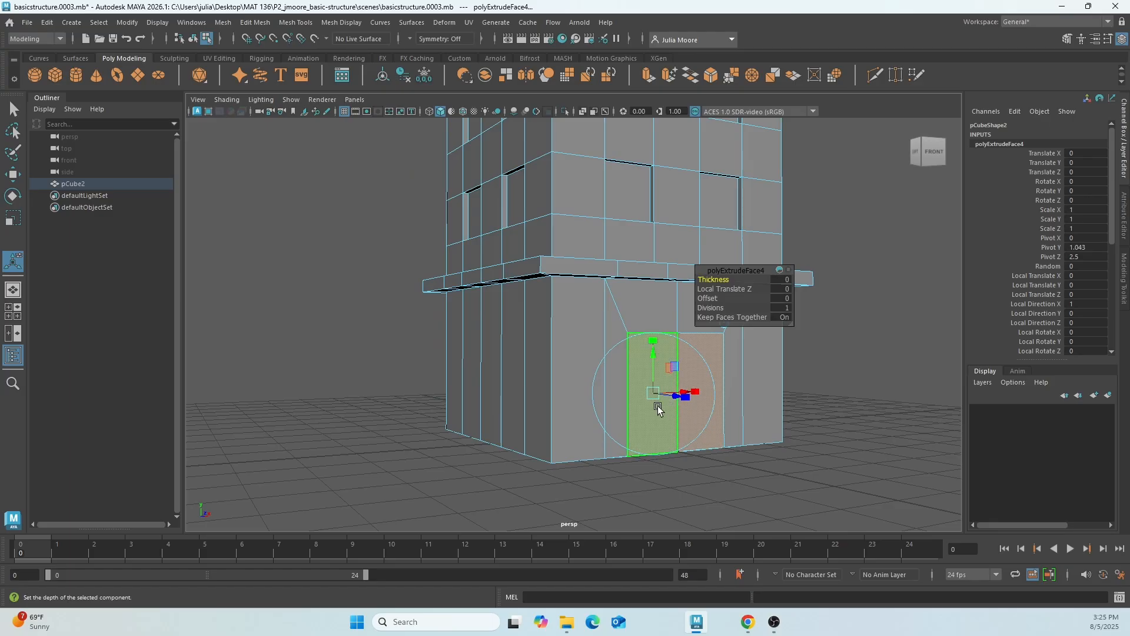
{"action": "left_click_drag", "start_coordinate": [673, 395], "coordinate": [671, 401]}
{"action": "left_click_drag", "start_coordinate": [810, 389], "coordinate": [780, 391], "text": "alt"}
Return the building to object mode and save the scene as a new incremental version.
{"action": "right_click", "coordinate": [656, 379]}
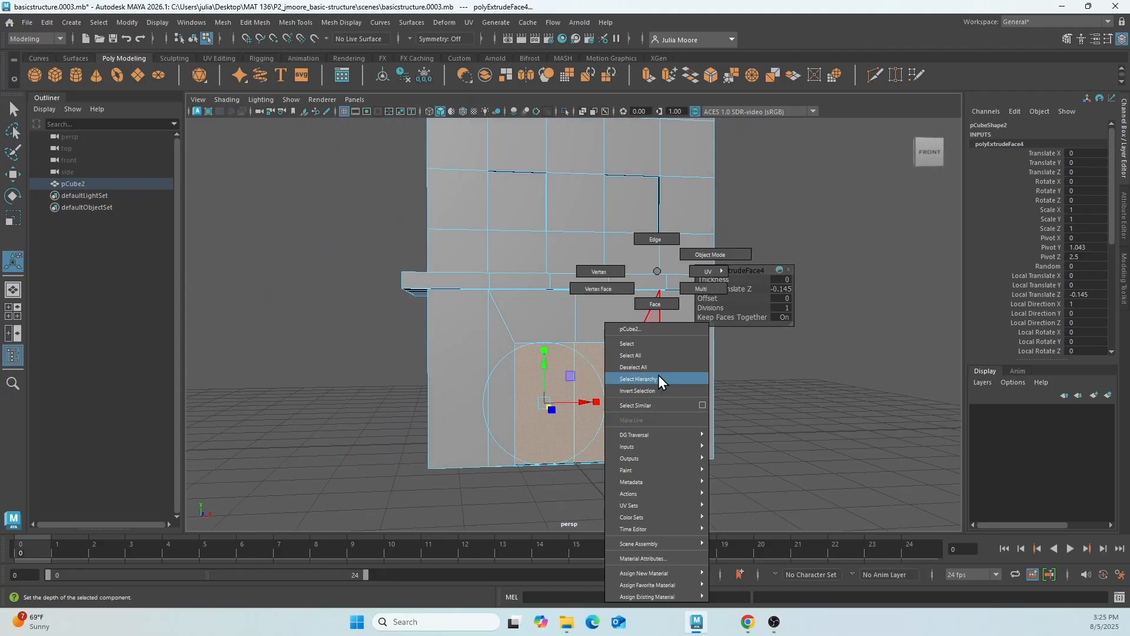
{"action": "left_click", "coordinate": [713, 254]}
{"action": "left_click", "coordinate": [780, 407]}
{"action": "mouse_move", "coordinate": [780, 407]}
{"action": "left_mouse_down", "text": "alt"}
{"action": "mouse_move", "coordinate": [780, 427]}
{"action": "mouse_move", "coordinate": [828, 426]}
{"action": "mouse_move", "coordinate": [682, 434]}
{"action": "mouse_move", "coordinate": [778, 428]}
{"action": "left_mouse_up", "text": "alt"}
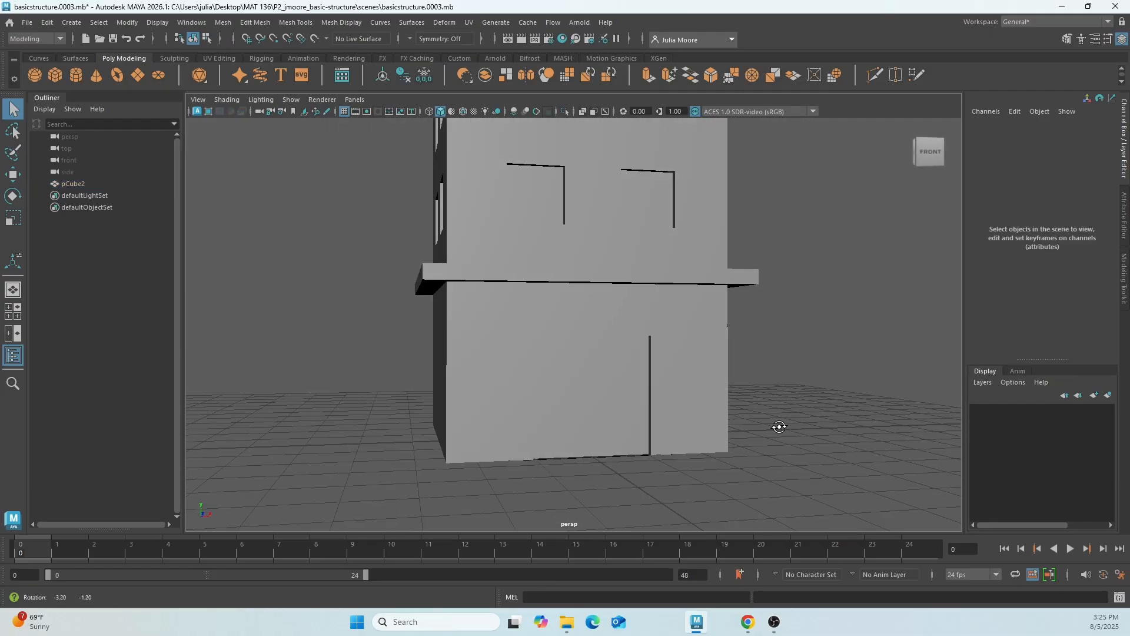
{"action": "left_click", "coordinate": [618, 408]}
{"action": "mouse_move", "coordinate": [618, 405]}
{"action": "left_mouse_down", "text": "alt"}
{"action": "mouse_move", "coordinate": [656, 408]}
{"action": "mouse_move", "coordinate": [633, 392]}
{"action": "mouse_move", "coordinate": [571, 401]}
{"action": "mouse_move", "coordinate": [616, 406]}
{"action": "mouse_move", "coordinate": [599, 417]}
{"action": "left_mouse_up", "text": "alt"}
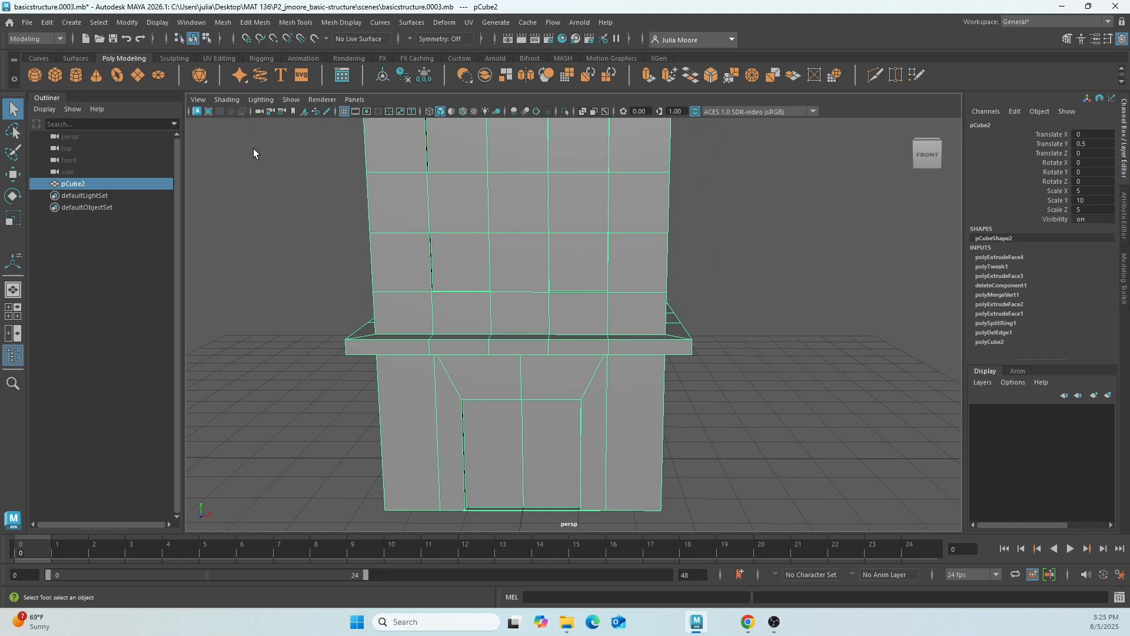
{"action": "left_click", "coordinate": [27, 22]}
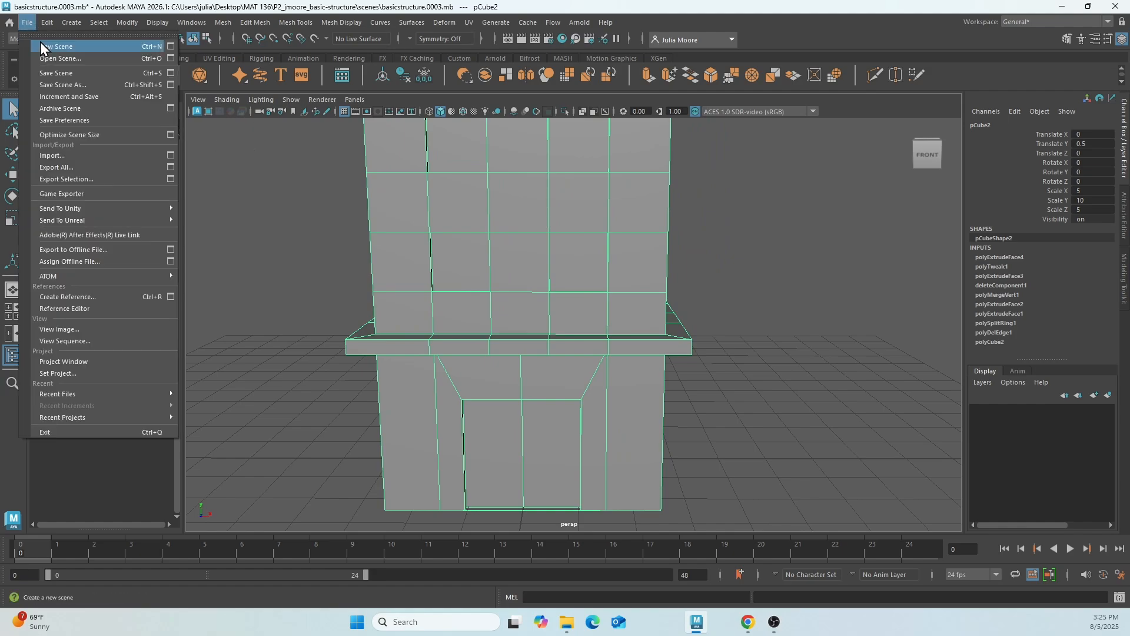
{"action": "left_click", "coordinate": [55, 96]}
Switch the building to face selection for work on the tower's roof.
{"action": "mouse_move", "coordinate": [661, 415]}
{"action": "left_mouse_down", "text": "alt"}
{"action": "mouse_move", "coordinate": [684, 408]}
{"action": "mouse_move", "coordinate": [659, 414]}
{"action": "left_mouse_up", "text": "alt"}
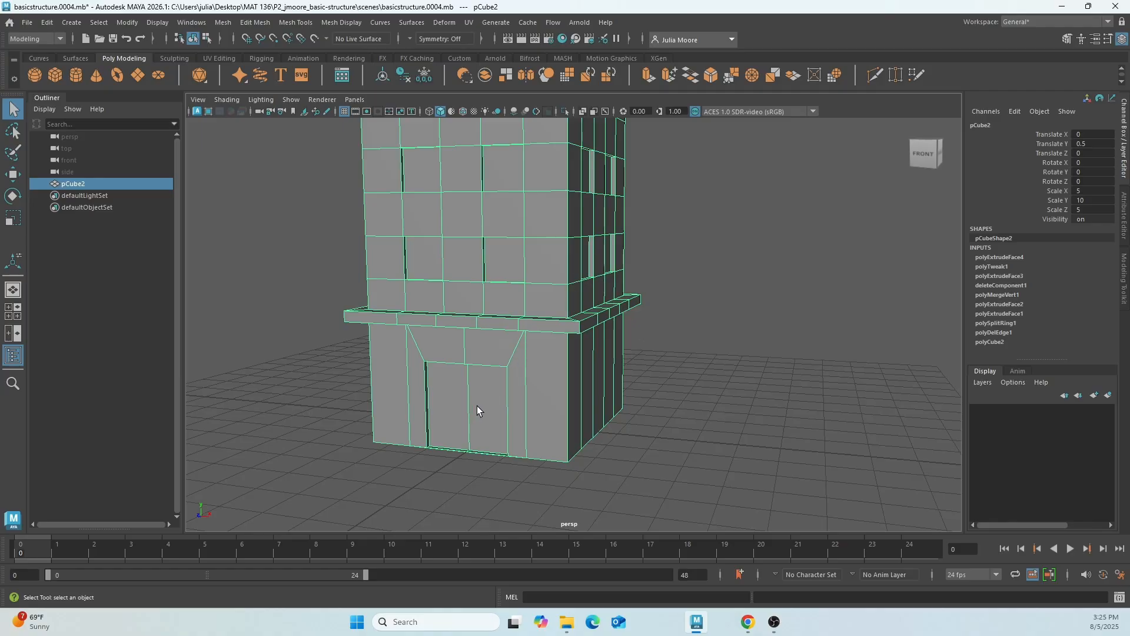
{"action": "left_click_drag", "start_coordinate": [477, 405], "coordinate": [497, 399], "text": "alt"}
{"action": "scroll", "coordinate": [498, 396], "scroll_direction": "down", "scroll_amount": 6}
{"action": "middle_click_drag", "start_coordinate": [542, 228], "coordinate": [542, 323], "text": "alt"}
{"action": "scroll", "coordinate": [545, 362], "scroll_direction": "up", "scroll_amount": 5}
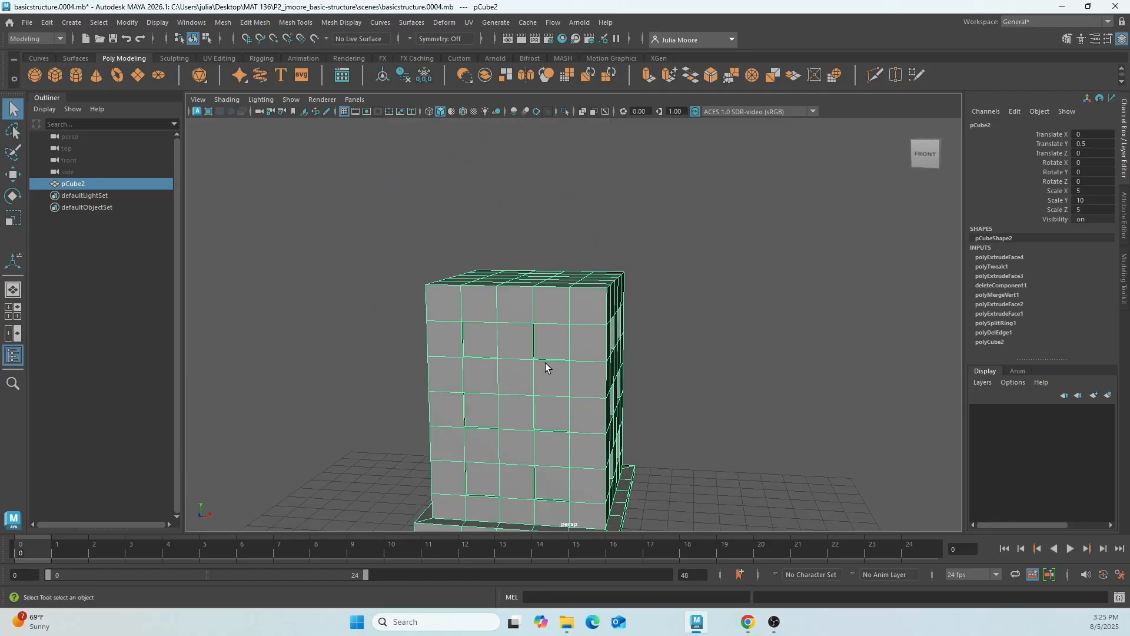
{"action": "left_click_drag", "start_coordinate": [545, 363], "coordinate": [517, 328], "text": "alt"}
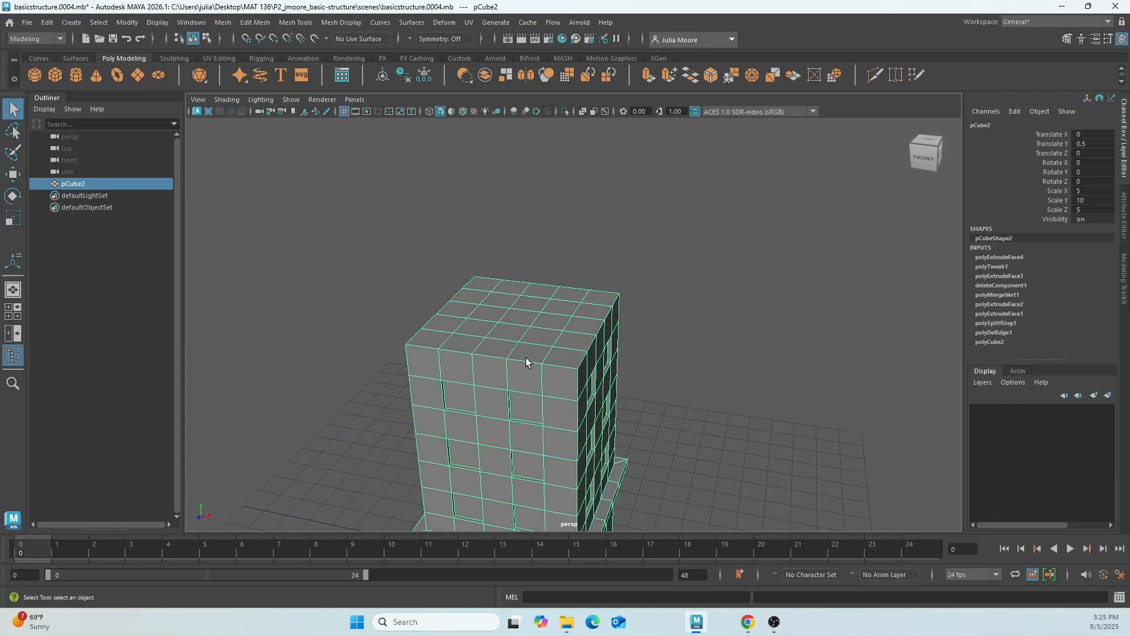
{"action": "scroll", "coordinate": [526, 358], "scroll_direction": "up", "scroll_amount": 3}
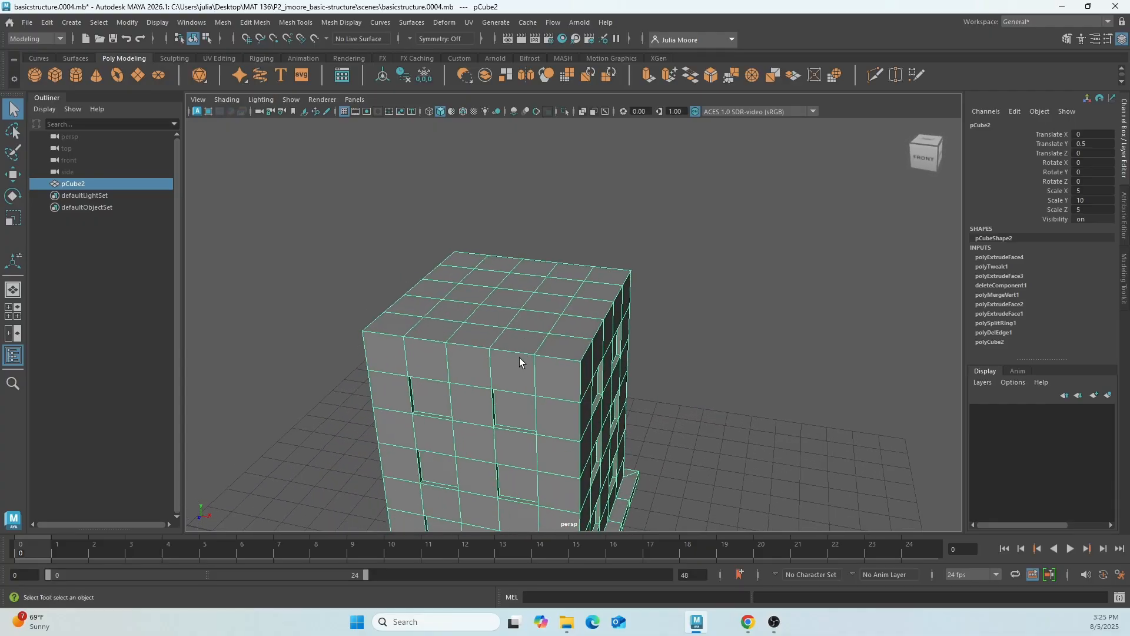
{"action": "right_click_drag", "start_coordinate": [522, 336], "coordinate": [526, 304]}
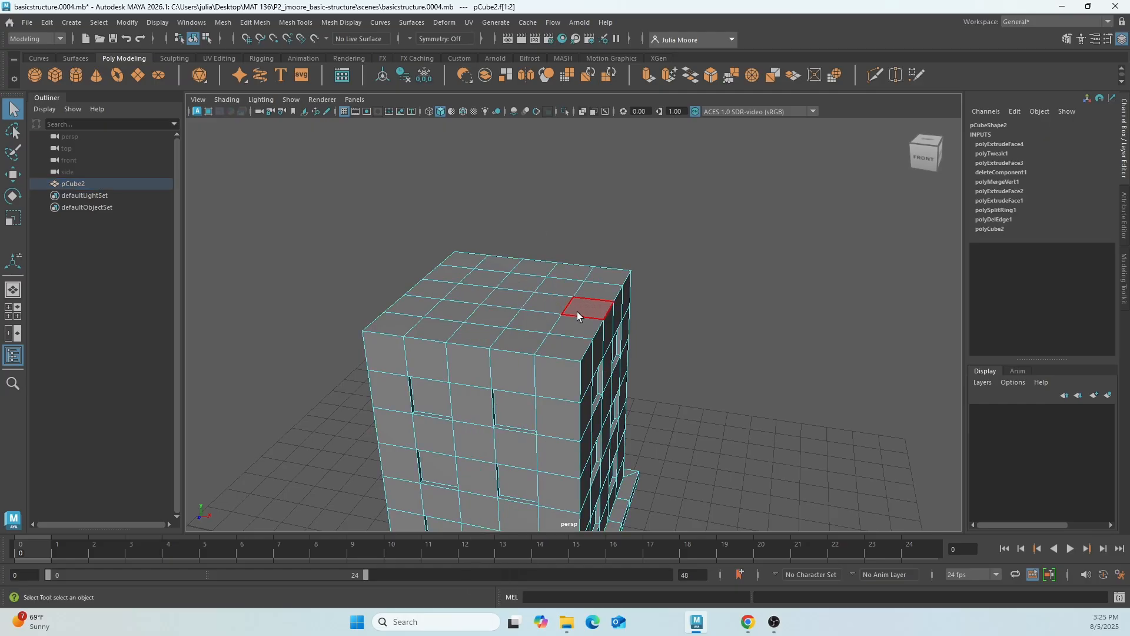
{"action": "left_click", "coordinate": [433, 272]}
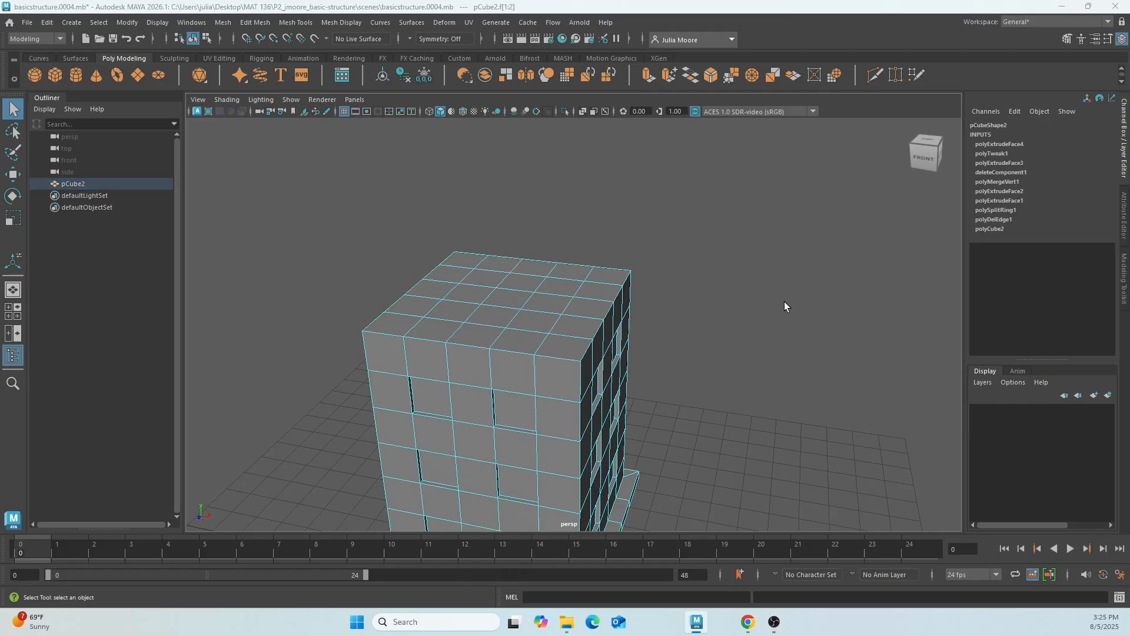
Select only the tower's roof faces, using the front view to exclude the uppermost row of wall faces.
{"action": "key", "text": "space"}
{"action": "key", "text": "space"}
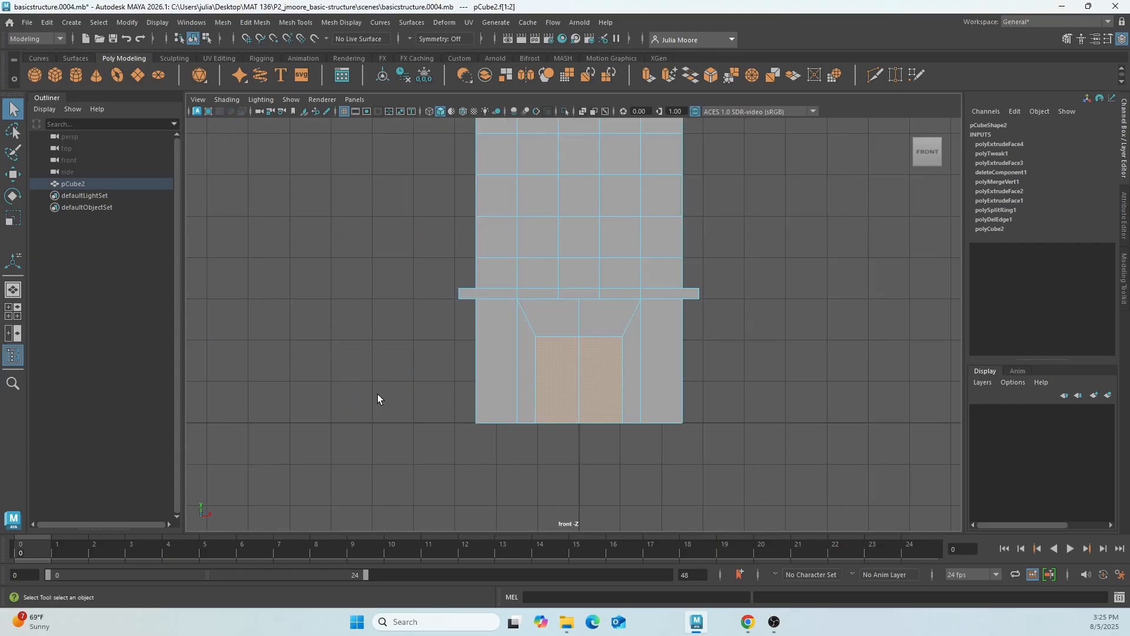
{"action": "middle_click_drag", "start_coordinate": [628, 211], "coordinate": [616, 470], "text": "alt"}
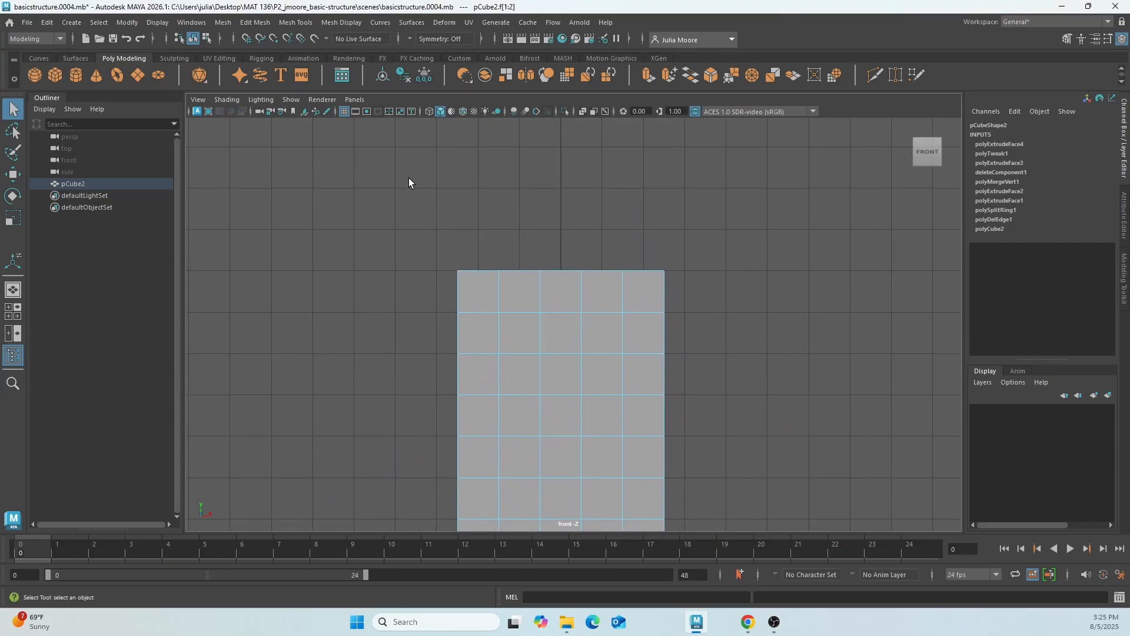
{"action": "left_click_drag", "start_coordinate": [498, 224], "coordinate": [707, 293]}
{"action": "left_click_drag", "start_coordinate": [696, 292], "coordinate": [609, 294], "text": "ctrl"}
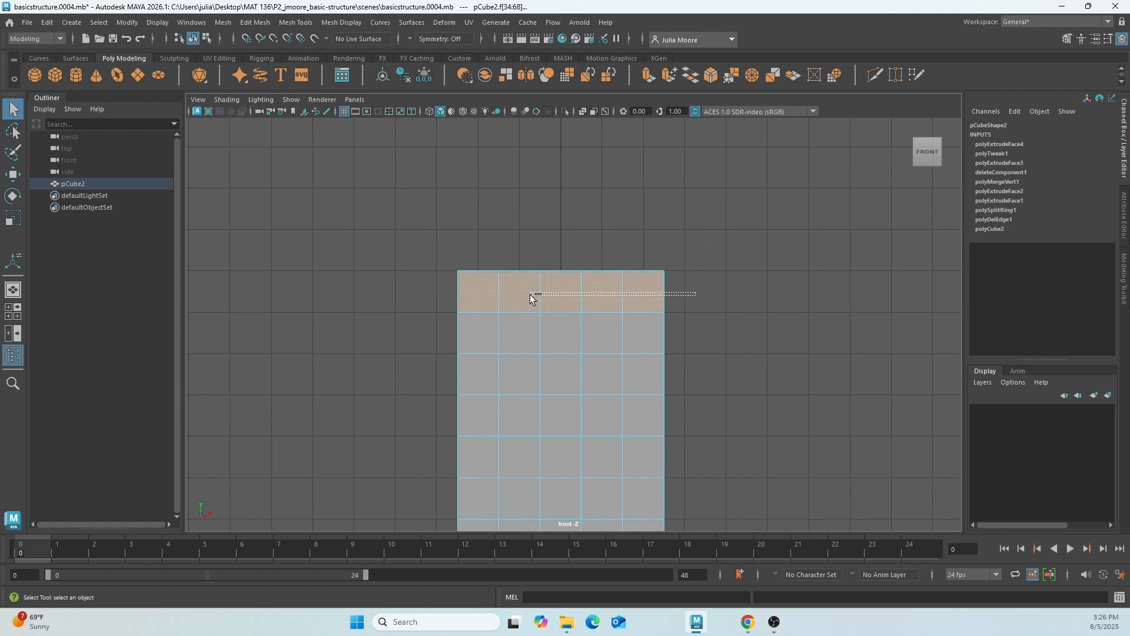
{"action": "left_click_drag", "start_coordinate": [530, 294], "coordinate": [409, 292], "text": "ctrl"}
{"action": "key", "text": "space"}
{"action": "key", "text": "space"}
{"action": "key", "text": "space"}
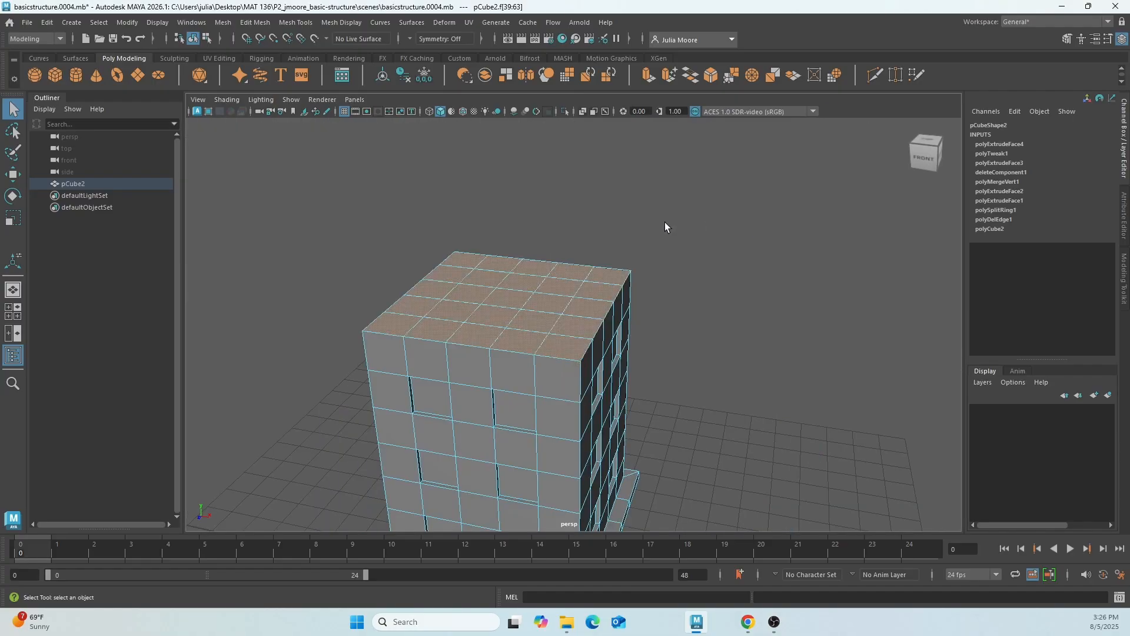
Extrude the tower's roof faces upward together with a Local Translate Z of 0.4.
{"action": "mouse_move", "coordinate": [667, 310]}
{"action": "left_mouse_down", "text": "alt"}
{"action": "mouse_move", "coordinate": [661, 298]}
{"action": "mouse_move", "coordinate": [682, 300]}
{"action": "mouse_move", "coordinate": [668, 317]}
{"action": "left_mouse_up", "text": "alt"}
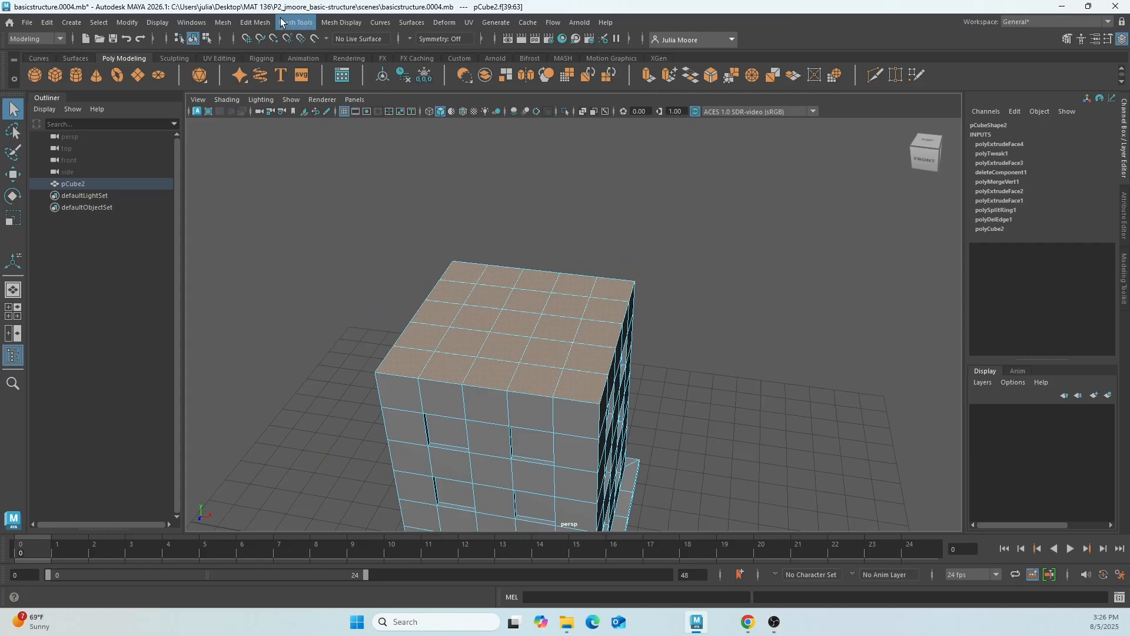
{"action": "left_click", "coordinate": [253, 26]}
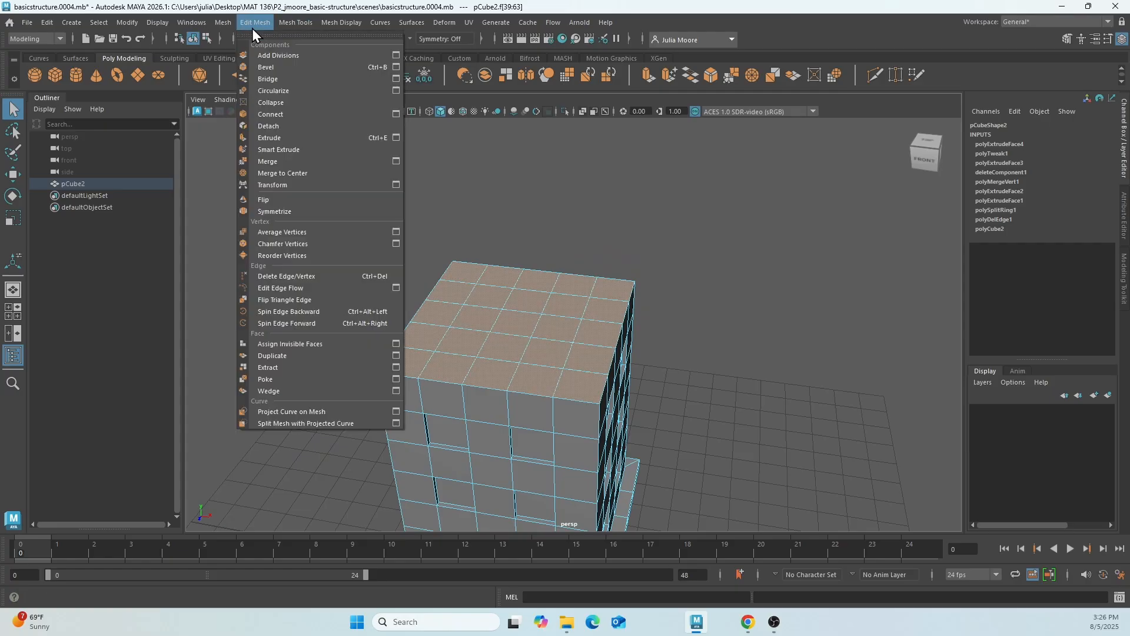
{"action": "left_click", "coordinate": [295, 136]}
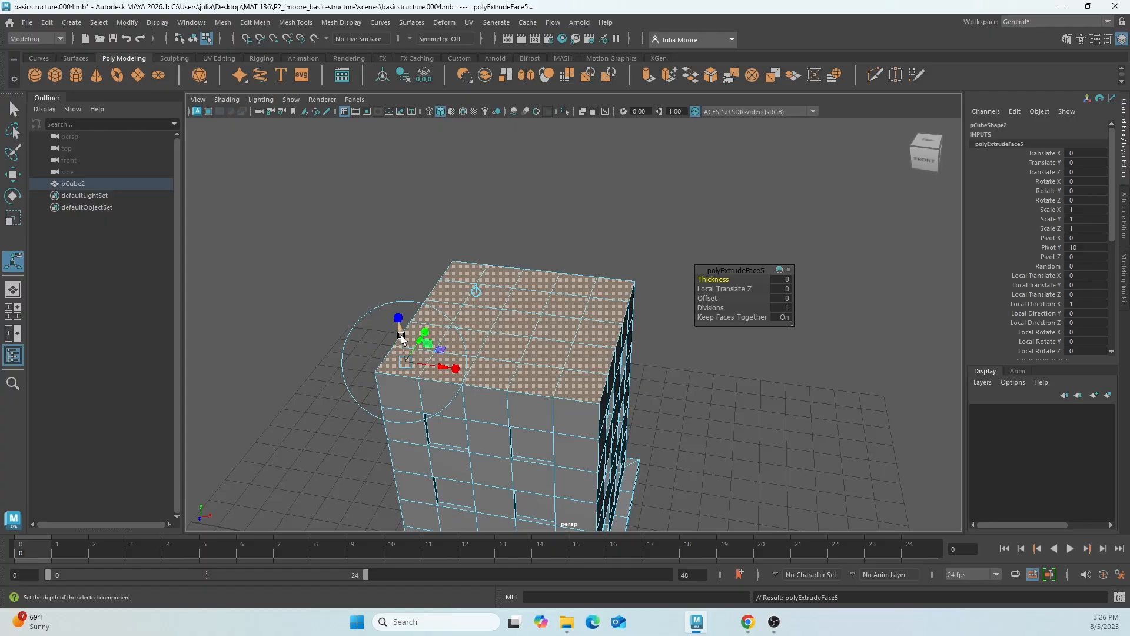
{"action": "left_click_drag", "start_coordinate": [401, 339], "coordinate": [397, 323]}
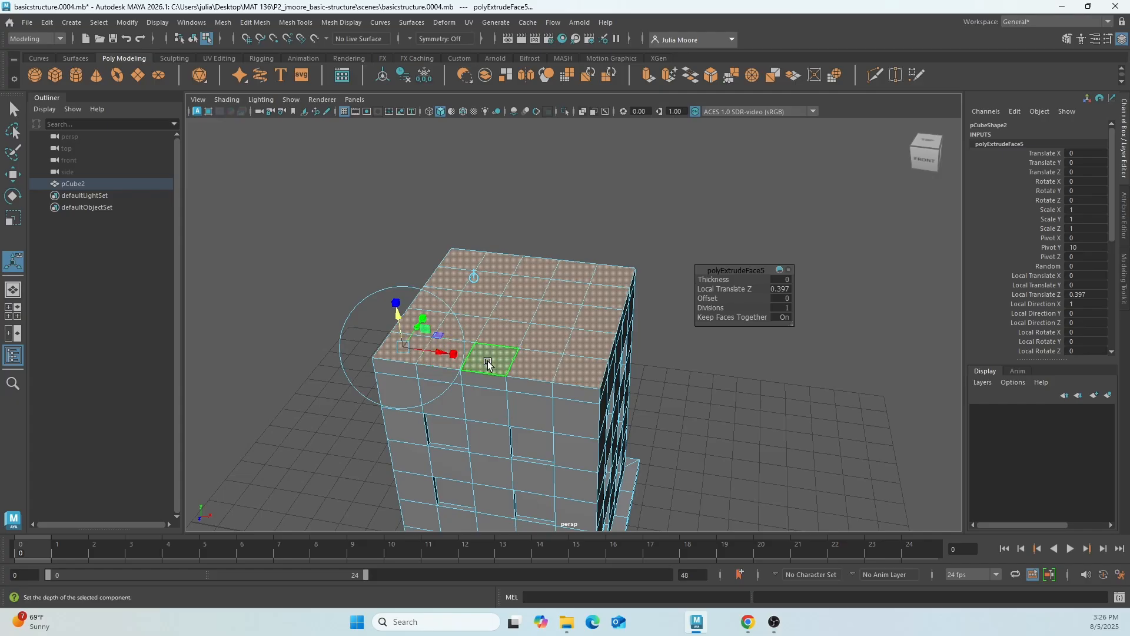
{"action": "key", "text": "ctrl+z"}
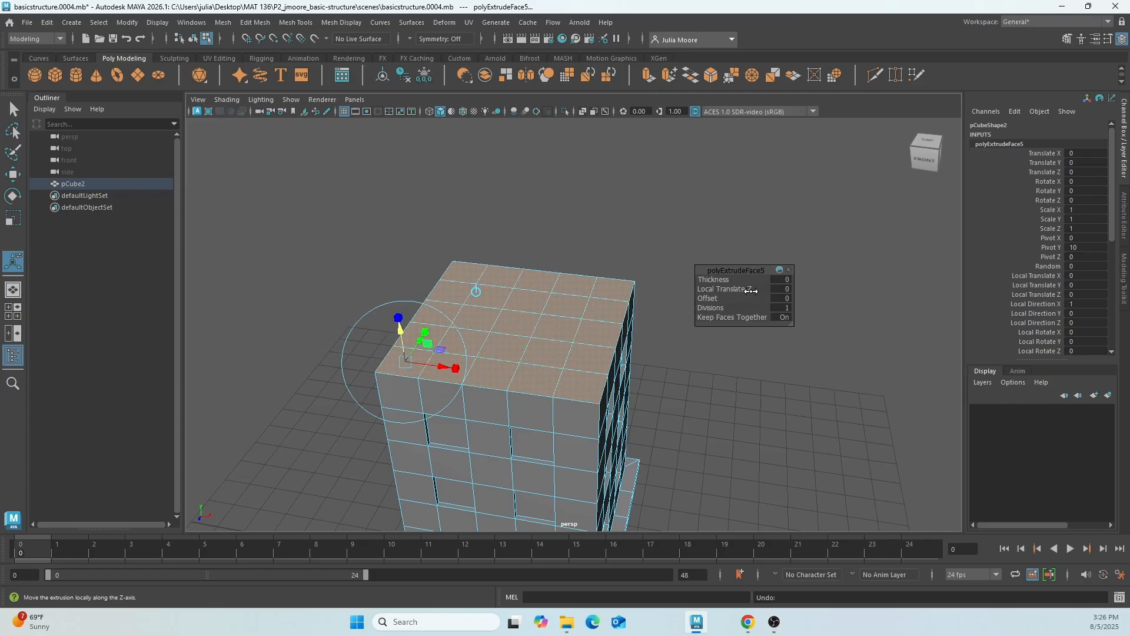
{"action": "left_click", "coordinate": [786, 290]}
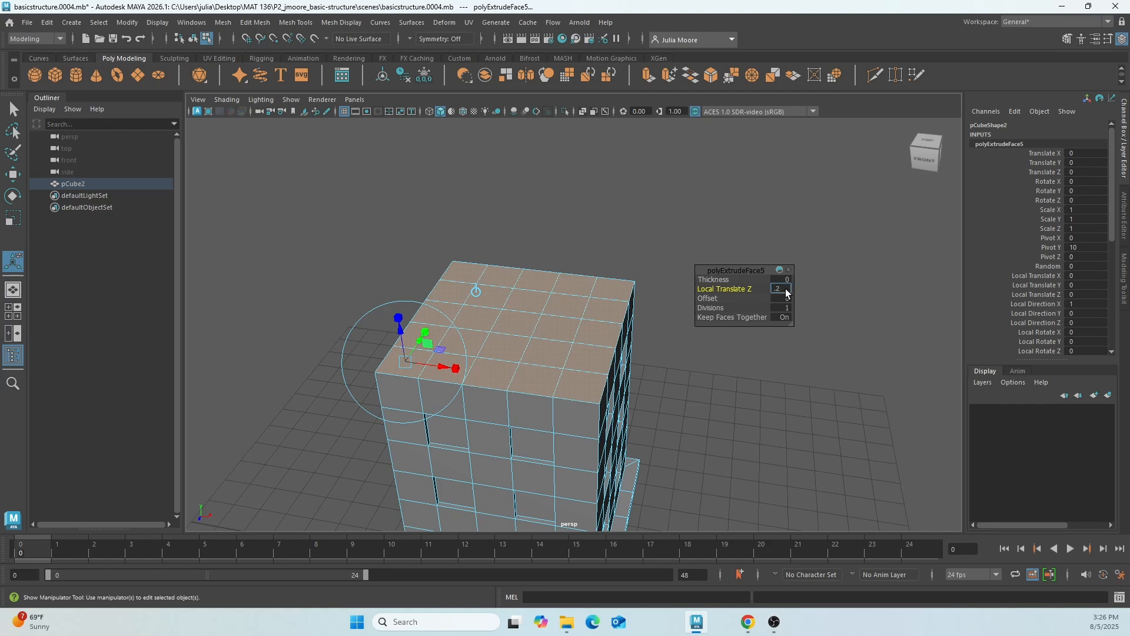
{"action": "key", "text": "Return"}
{"action": "mouse_move", "coordinate": [501, 412]}
{"action": "left_mouse_down", "text": "alt"}
{"action": "mouse_move", "coordinate": [509, 375]}
{"action": "mouse_move", "coordinate": [484, 379]}
{"action": "mouse_move", "coordinate": [497, 397]}
{"action": "left_mouse_up", "text": "alt"}
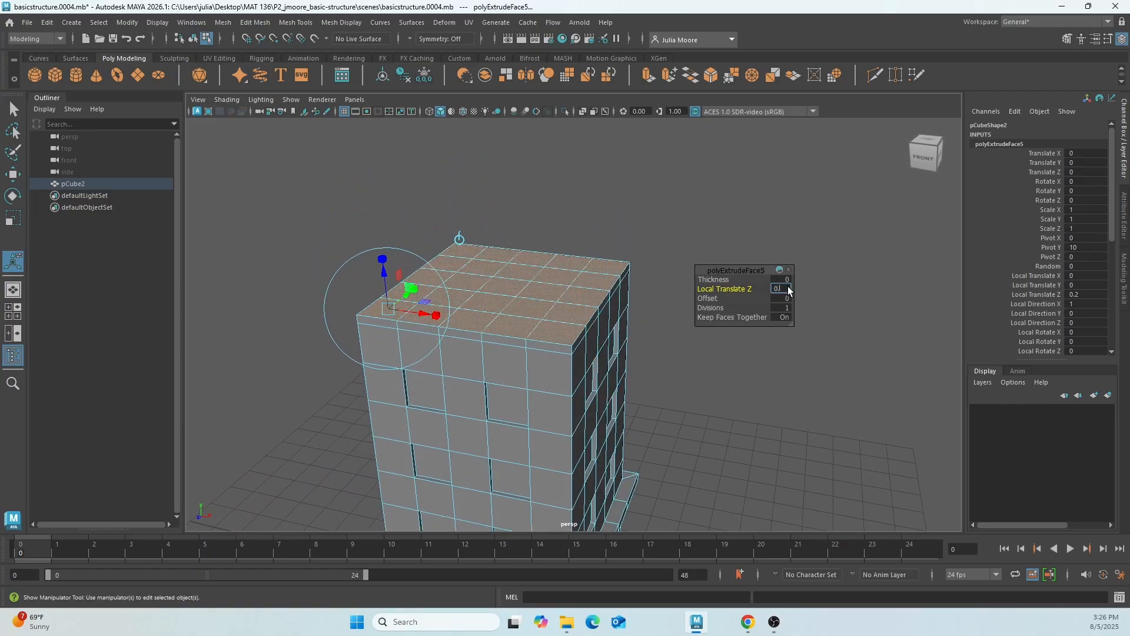
{"action": "key", "text": "Return"}
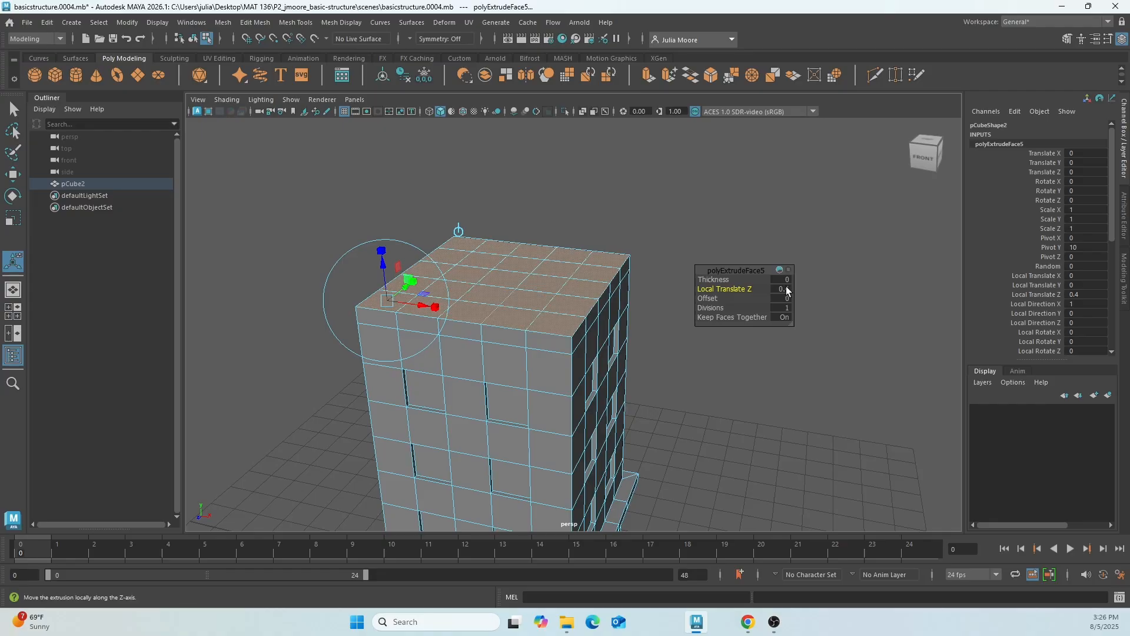
{"action": "mouse_move", "coordinate": [777, 294]}
{"action": "left_mouse_down", "text": "alt"}
{"action": "mouse_move", "coordinate": [778, 273]}
{"action": "mouse_move", "coordinate": [795, 287]}
{"action": "left_mouse_up", "text": "alt"}
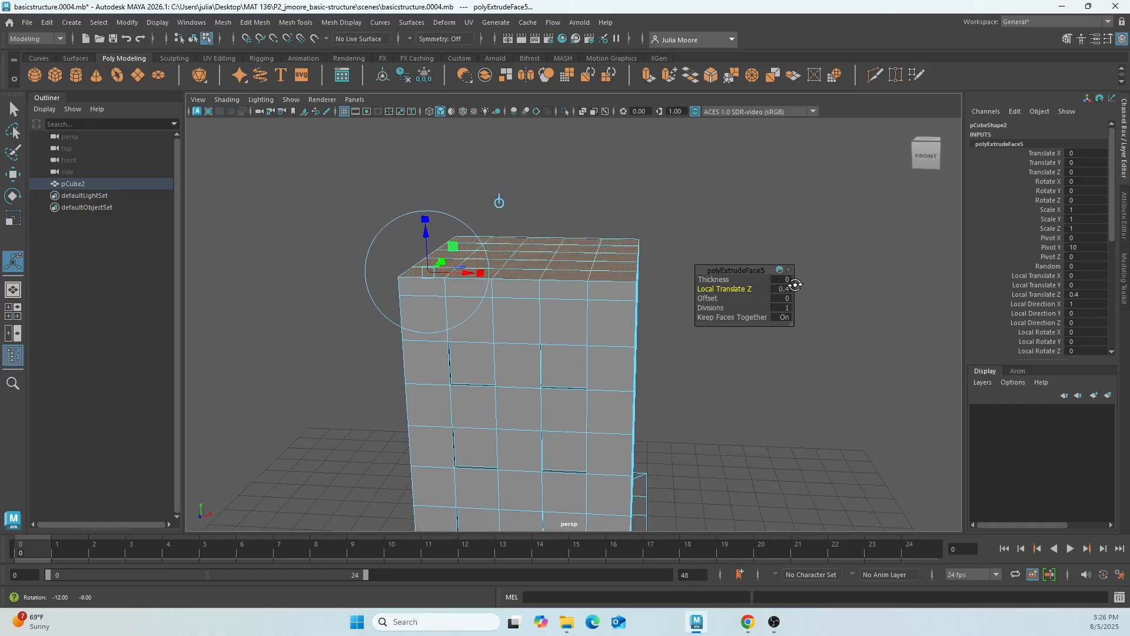
{"action": "left_click_drag", "start_coordinate": [580, 323], "coordinate": [608, 329], "text": "alt"}
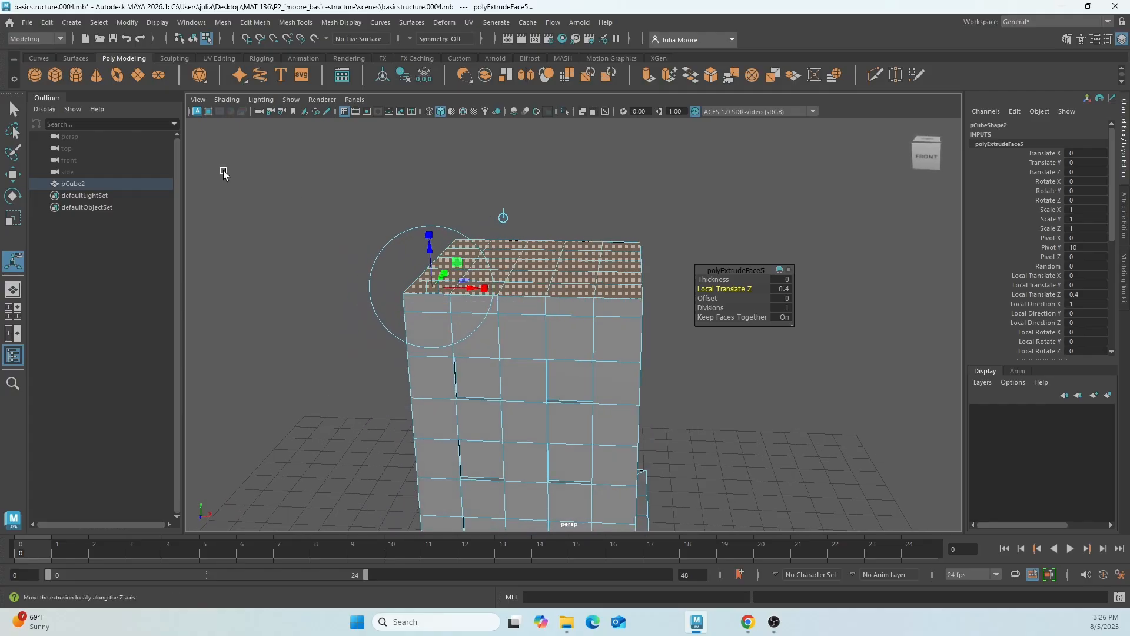
Select the full loop of narrow side faces running around the tower just below the roof.
{"action": "left_click", "coordinate": [13, 111]}
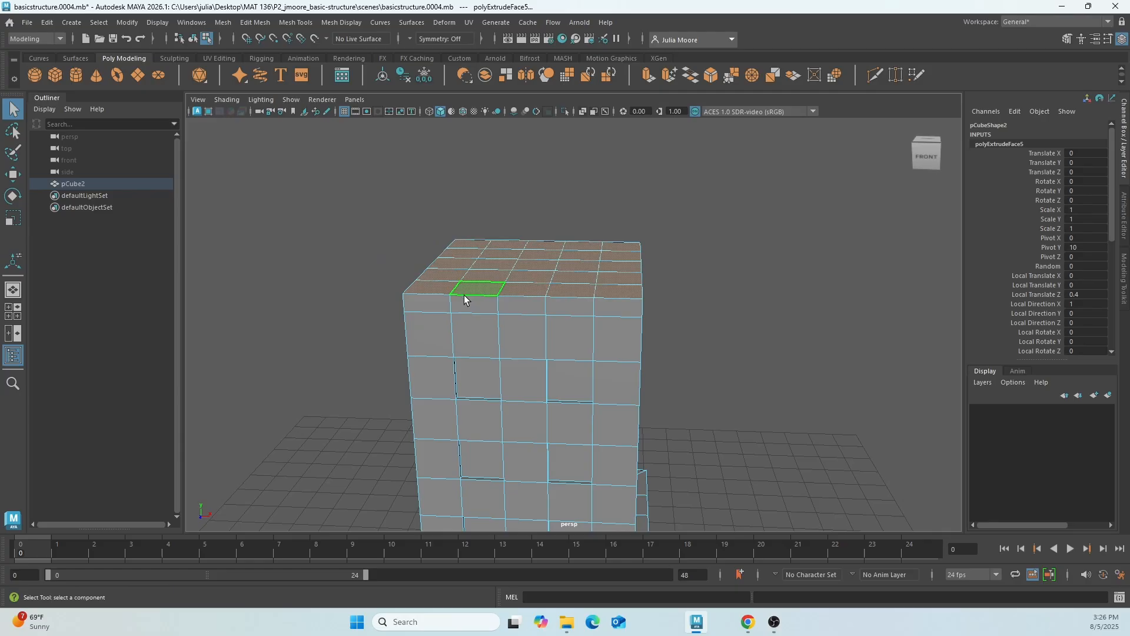
{"action": "left_click", "coordinate": [525, 300]}
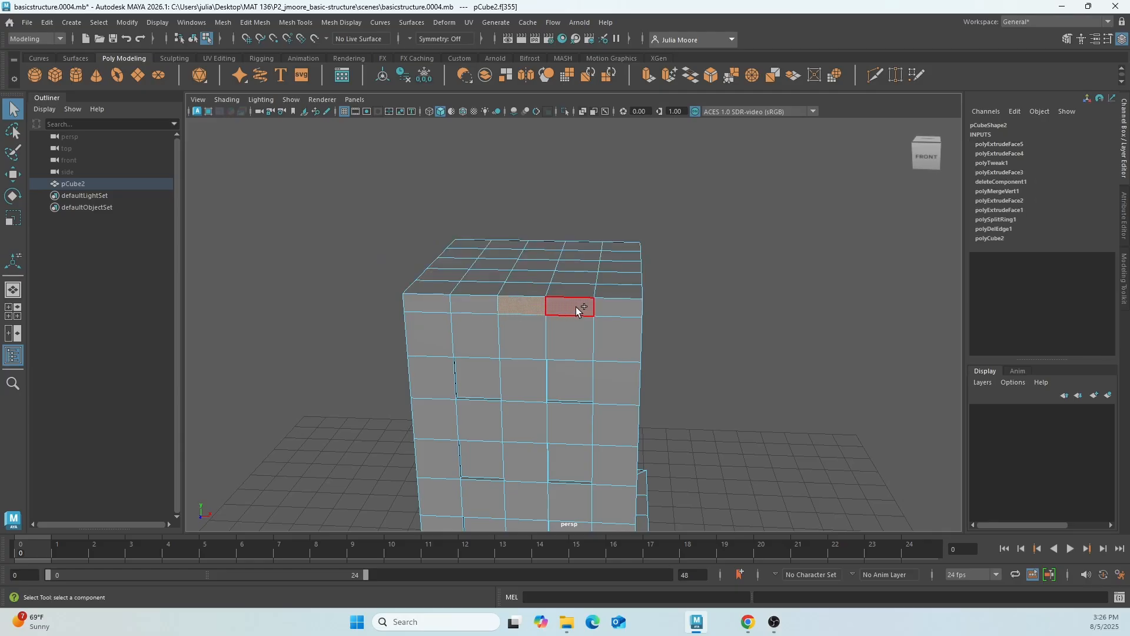
{"action": "double_click", "coordinate": [575, 306], "text": "shift"}
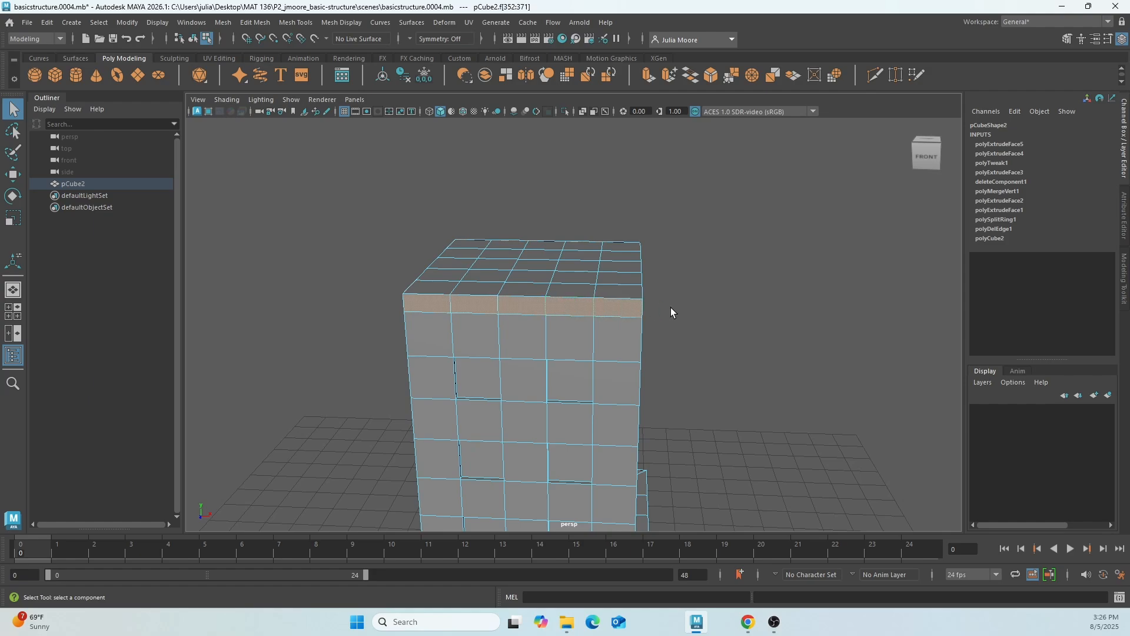
{"action": "mouse_move", "coordinate": [671, 309]}
{"action": "left_mouse_down", "text": "alt"}
{"action": "mouse_move", "coordinate": [516, 302]}
{"action": "mouse_move", "coordinate": [660, 316]}
{"action": "left_mouse_up", "text": "alt"}
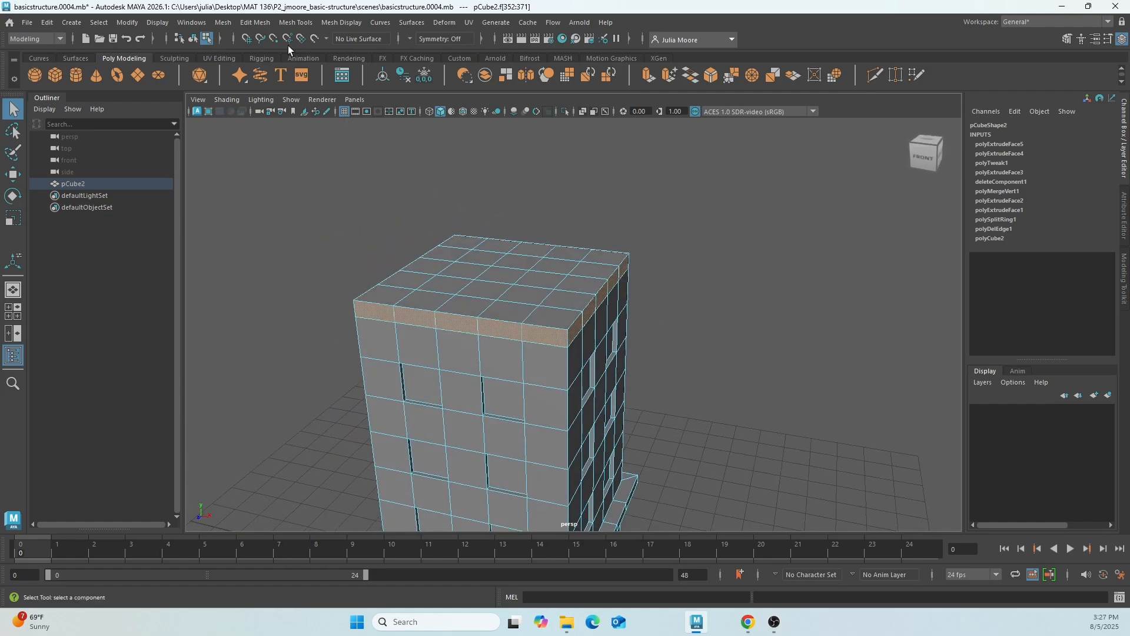
Extrude the loop of narrow side faces below the tower's roof outward together with a Thickness of 0.2.
{"action": "left_click", "coordinate": [255, 23]}
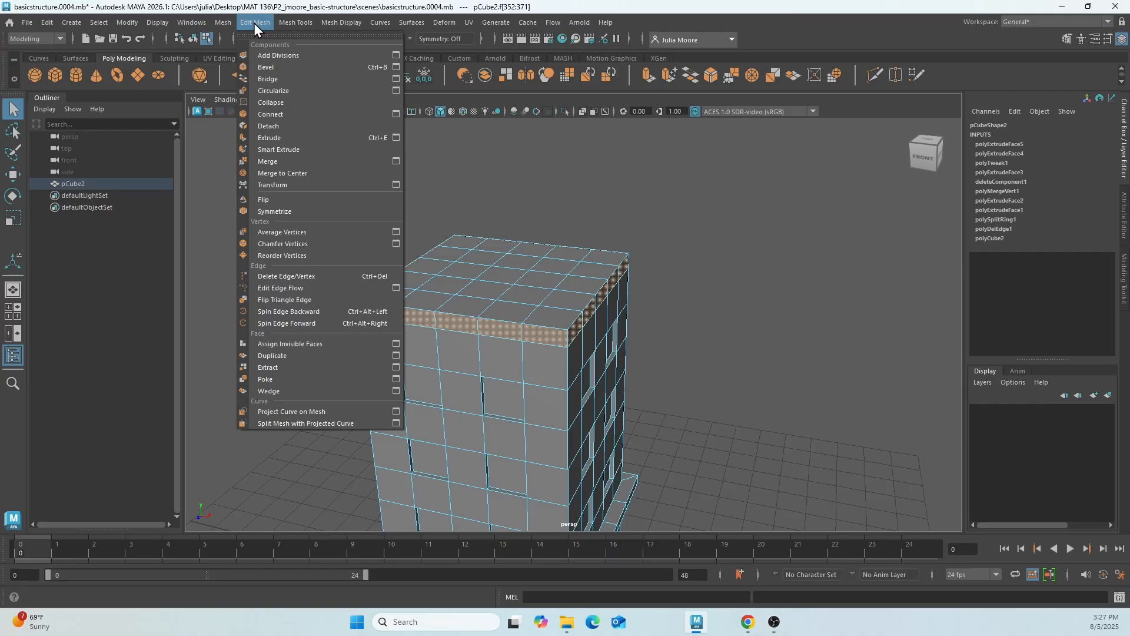
{"action": "left_click", "coordinate": [275, 138]}
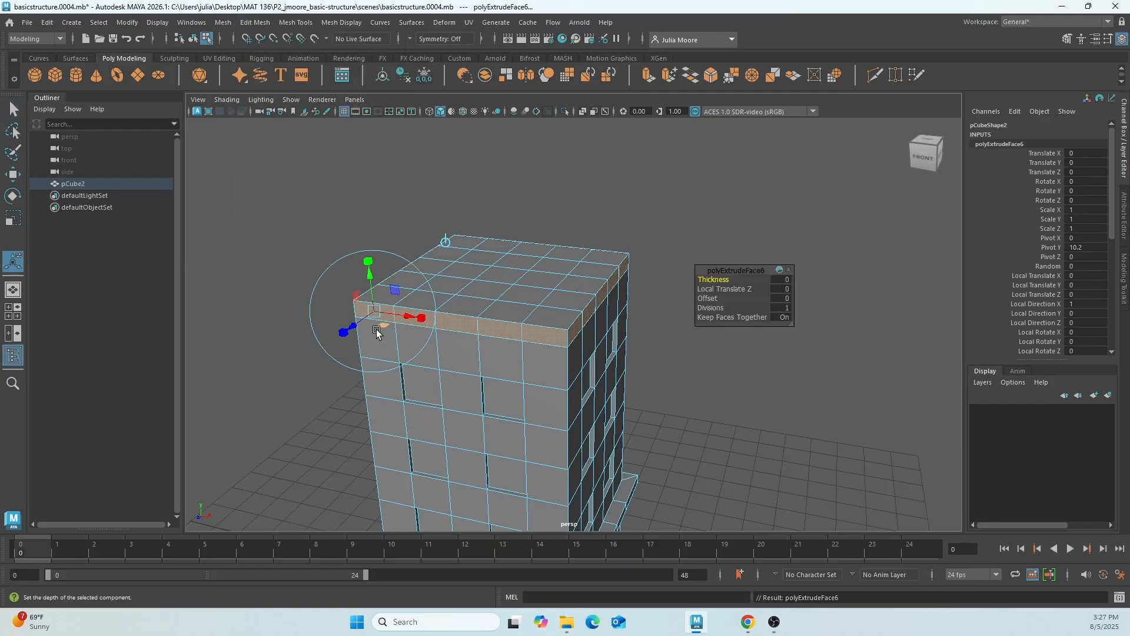
{"action": "left_click_drag", "start_coordinate": [362, 330], "coordinate": [349, 329]}
{"action": "key", "text": "ctrl+z"}
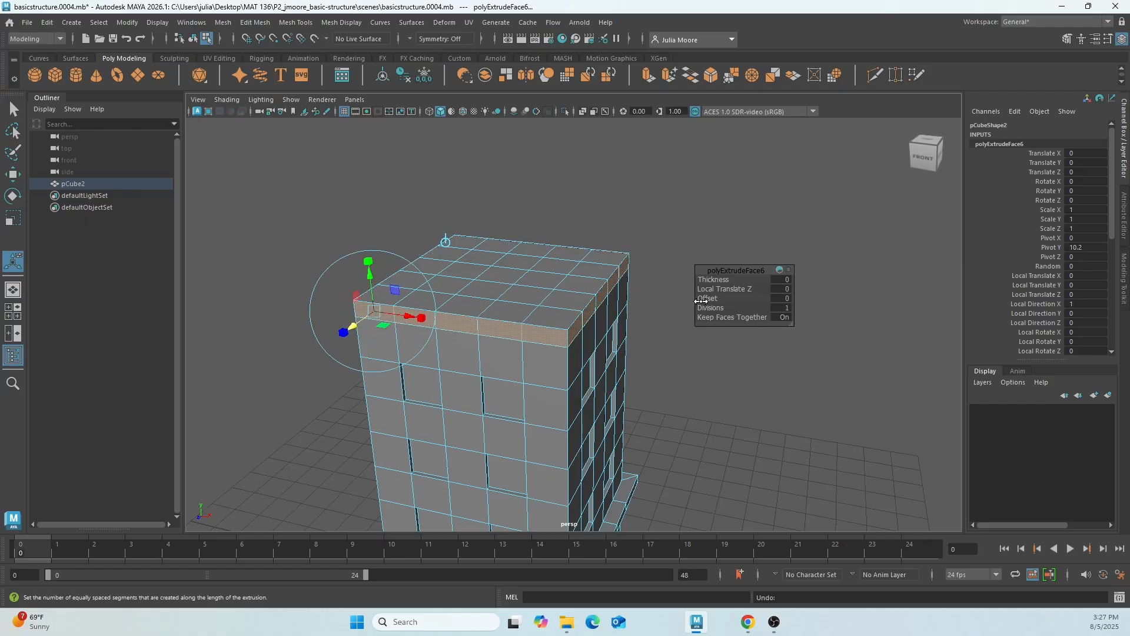
{"action": "left_click", "coordinate": [785, 299]}
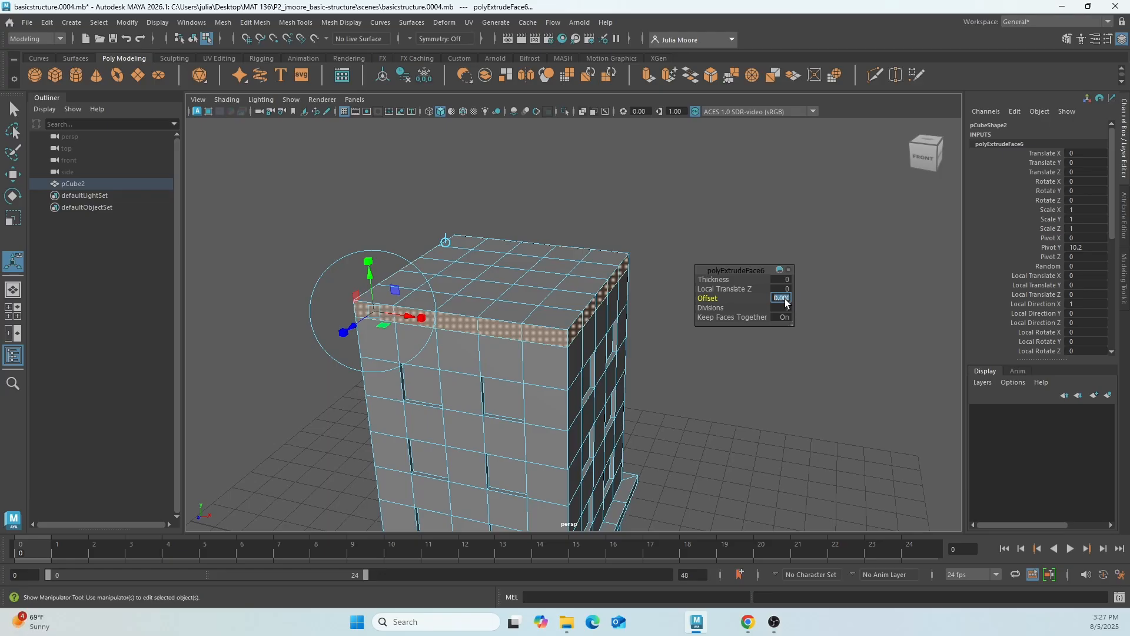
{"action": "left_click", "coordinate": [747, 285]}
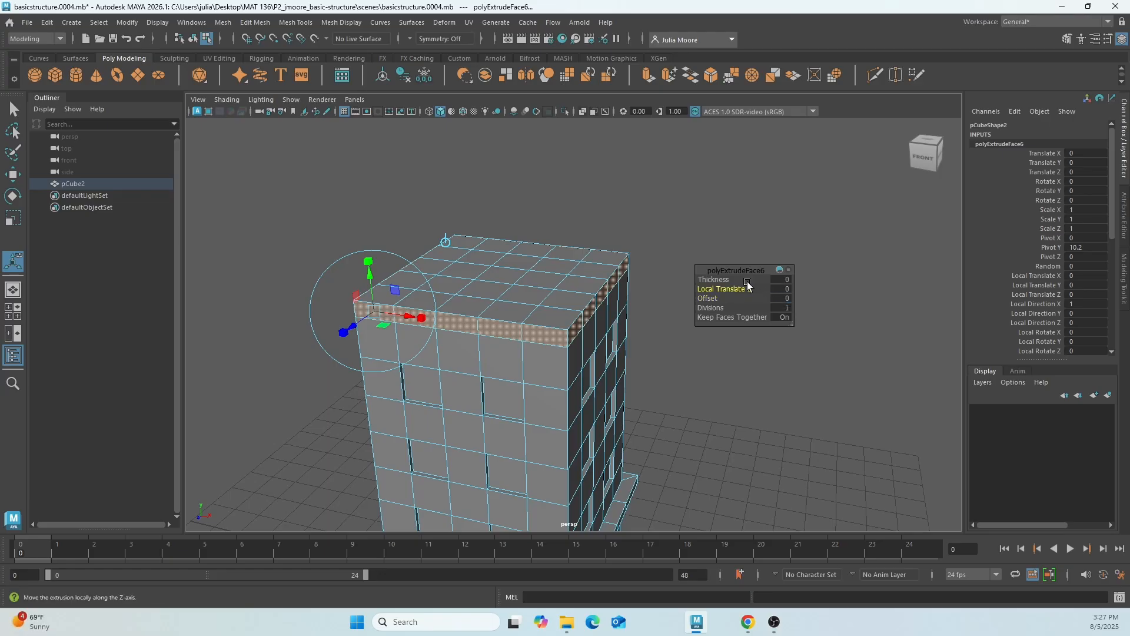
{"action": "left_click", "coordinate": [786, 279]}
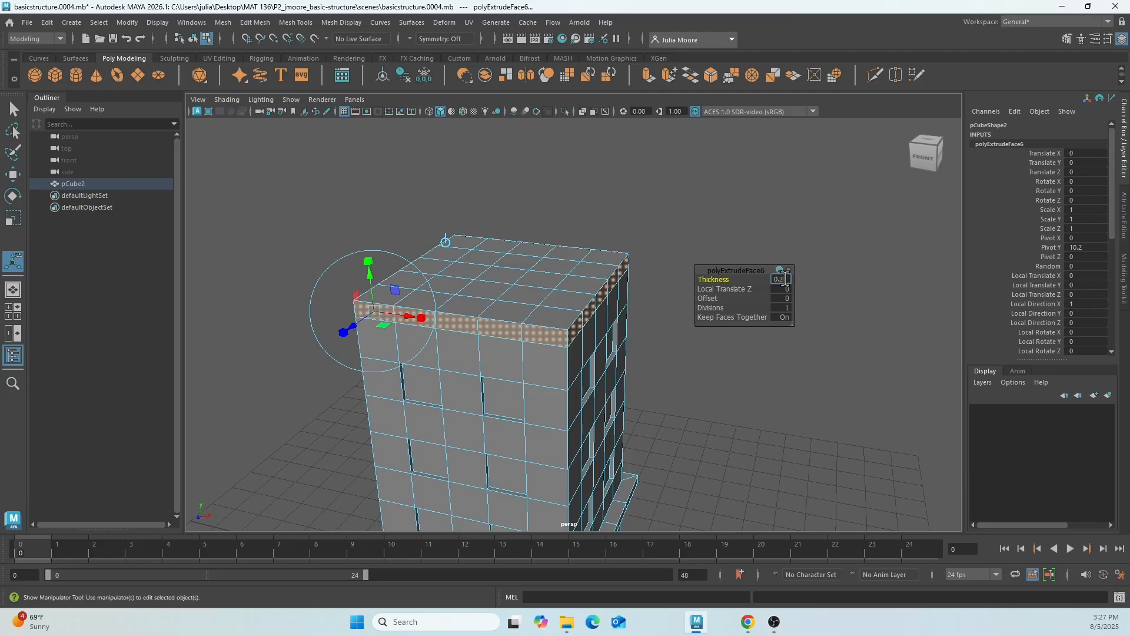
{"action": "key", "text": "Return"}
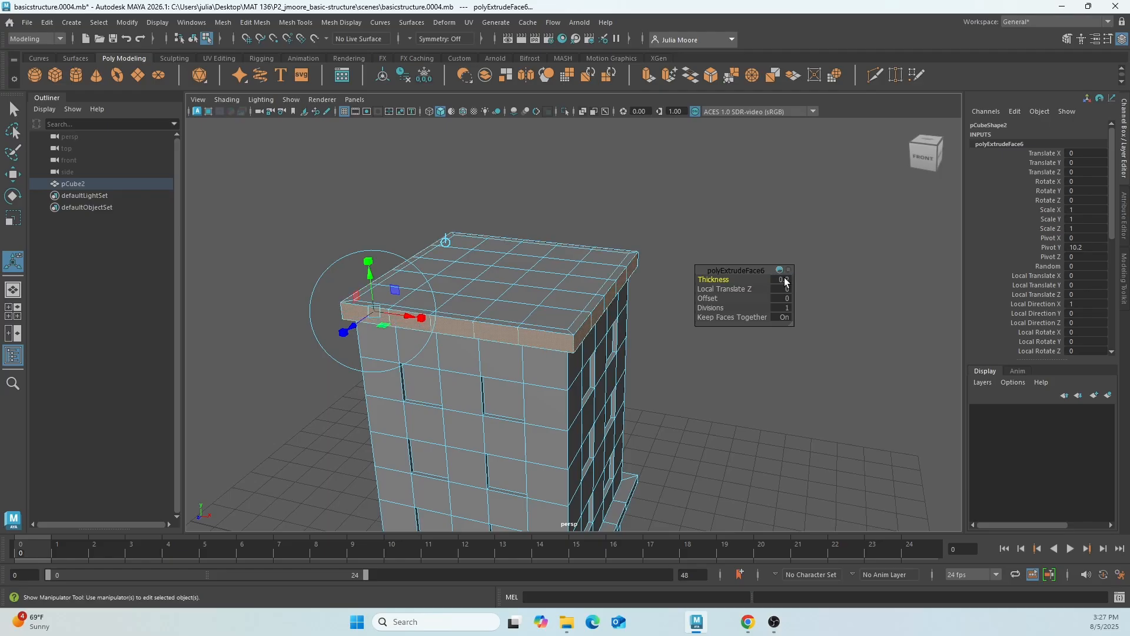
{"action": "mouse_move", "coordinate": [549, 442]}
{"action": "left_mouse_down", "text": "alt"}
{"action": "mouse_move", "coordinate": [421, 421]}
{"action": "mouse_move", "coordinate": [554, 449]}
{"action": "left_mouse_up", "text": "alt"}
{"action": "left_click_drag", "start_coordinate": [554, 449], "coordinate": [514, 454], "text": "alt"}
{"action": "left_click", "coordinate": [475, 341]}
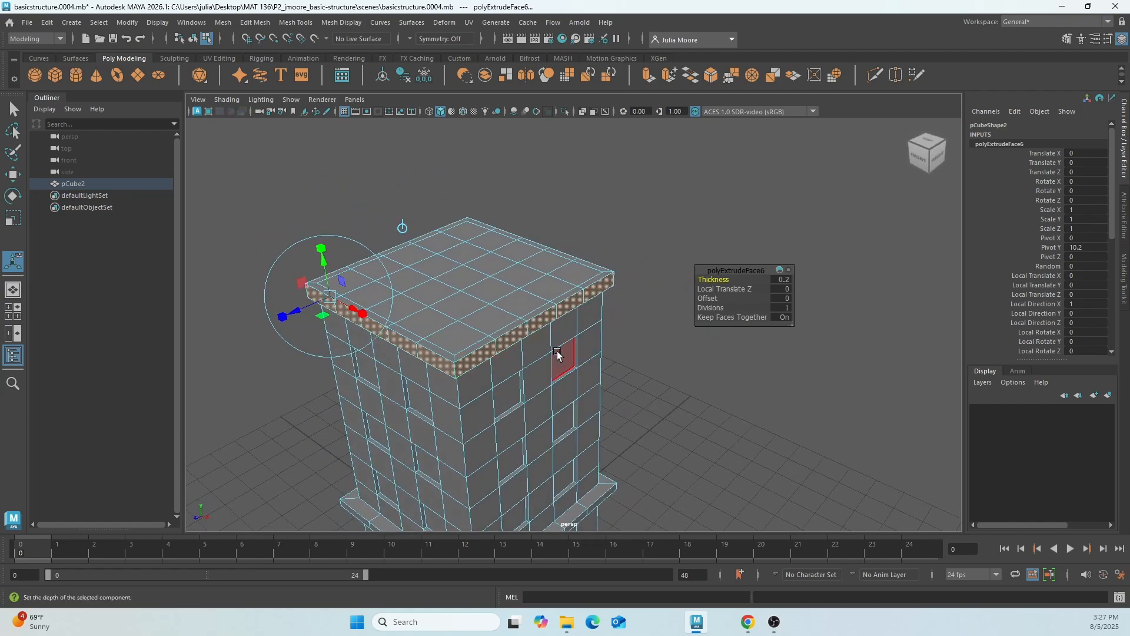
{"action": "left_click_drag", "start_coordinate": [559, 360], "coordinate": [574, 378], "text": "alt"}
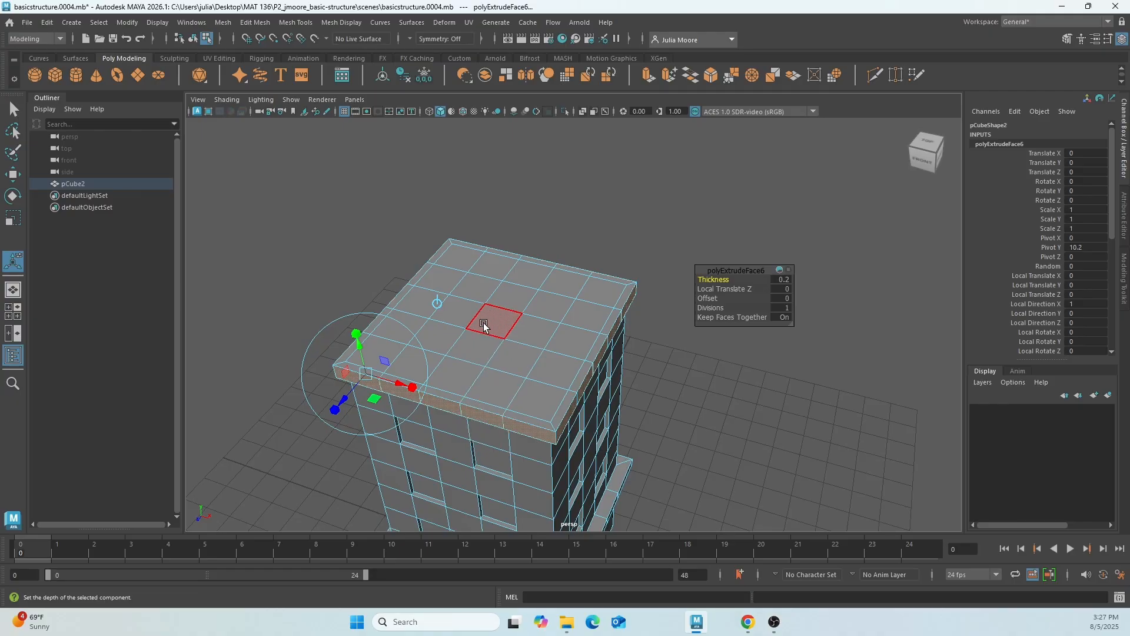
{"action": "key", "text": "q"}
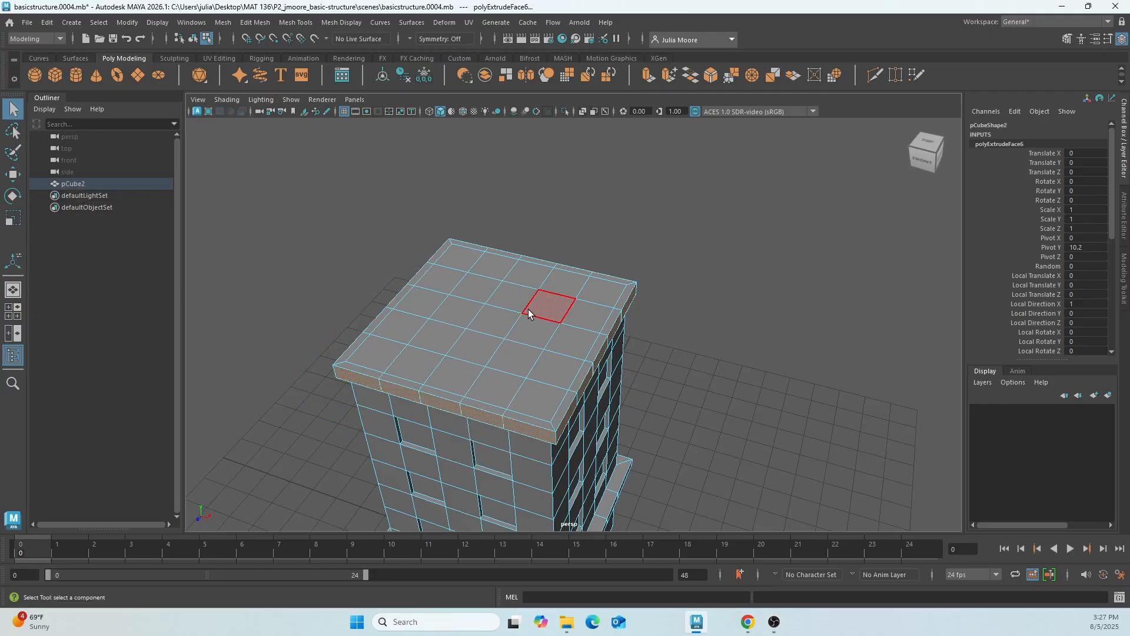
{"action": "left_click", "coordinate": [498, 322]}
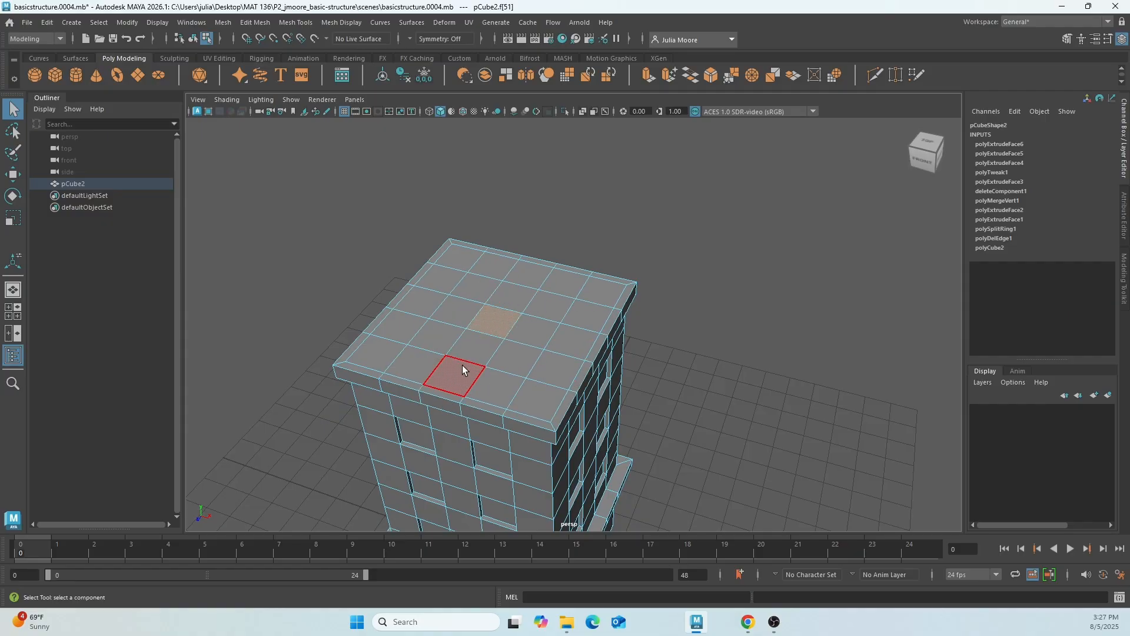
{"action": "left_click_drag", "start_coordinate": [370, 238], "coordinate": [685, 445]}
{"action": "left_click", "coordinate": [340, 221]}
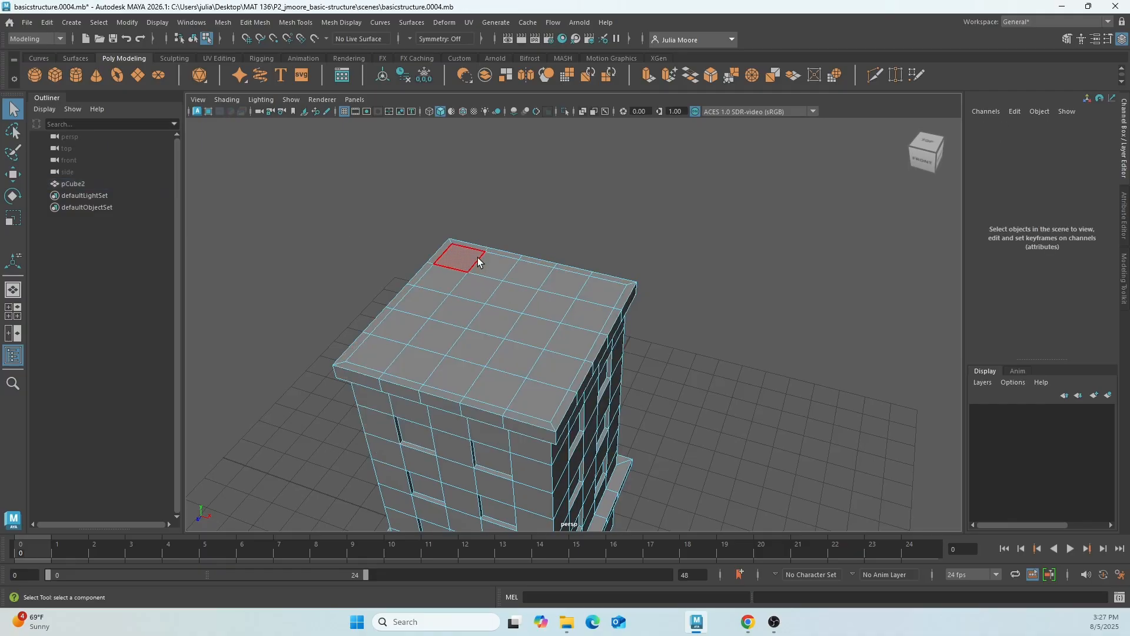
{"action": "left_click", "coordinate": [474, 258]}
{"action": "left_click", "coordinate": [497, 266], "text": "shift"}
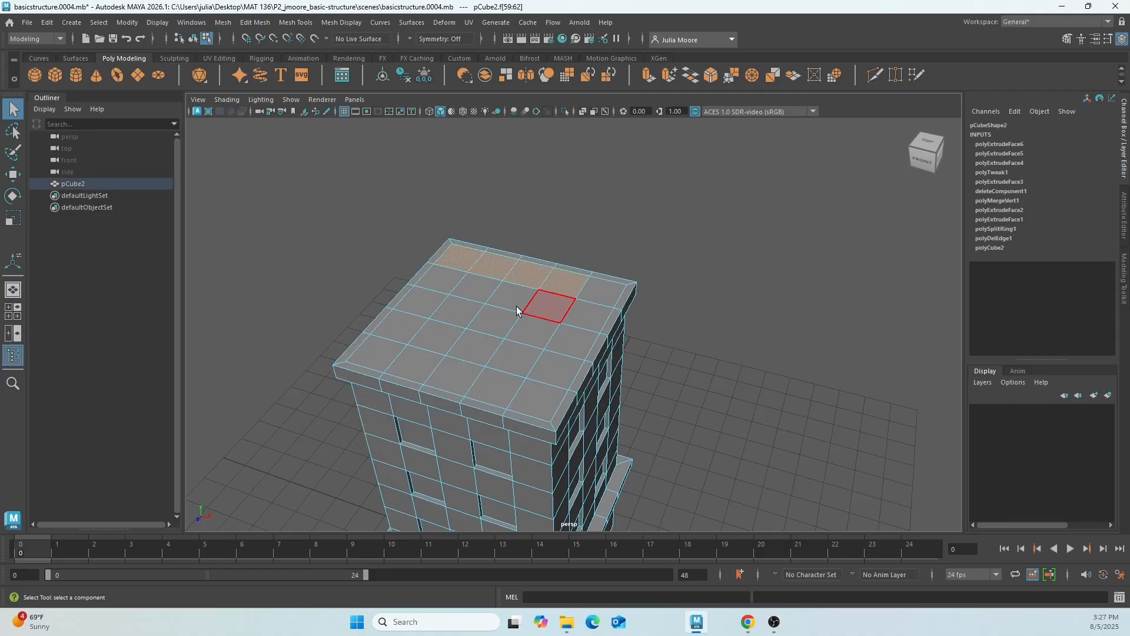
Grow a selection from the roof's central face to all the flat roof faces inside the trim and scale them inward uniformly.
{"action": "left_click", "coordinate": [489, 322]}
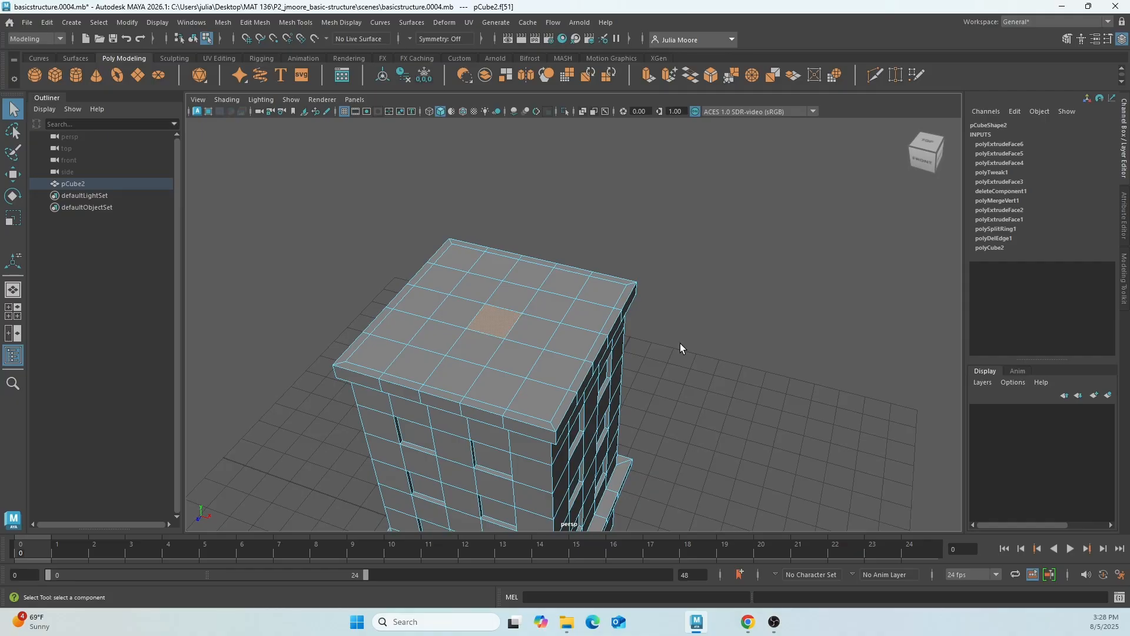
{"action": "key", "text": "shift+period"}
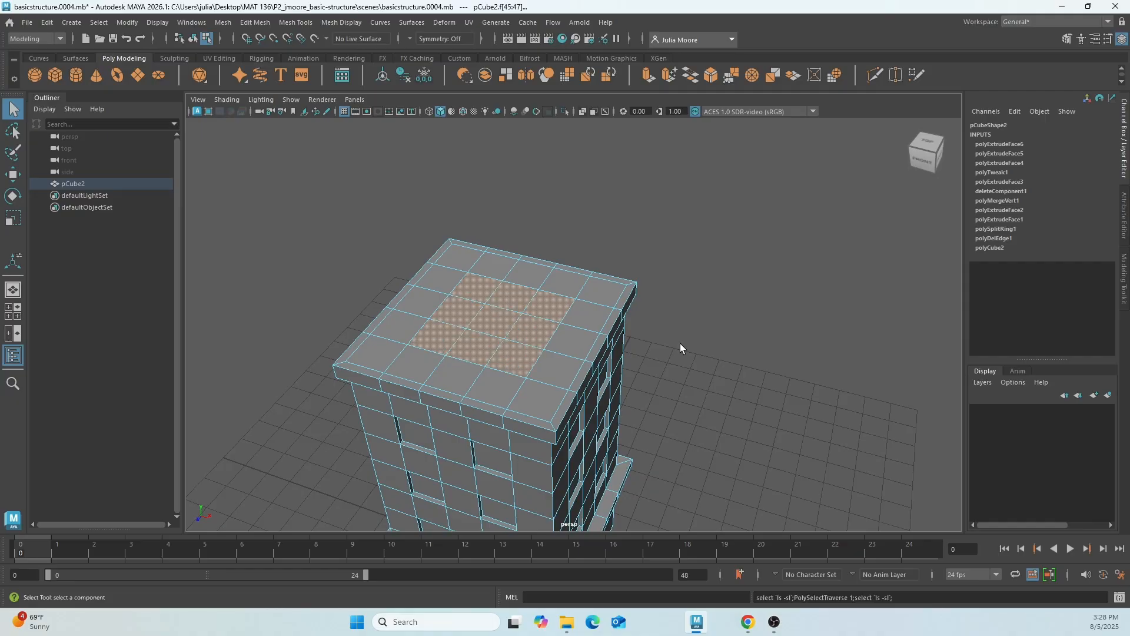
{"action": "key", "text": "shift+period"}
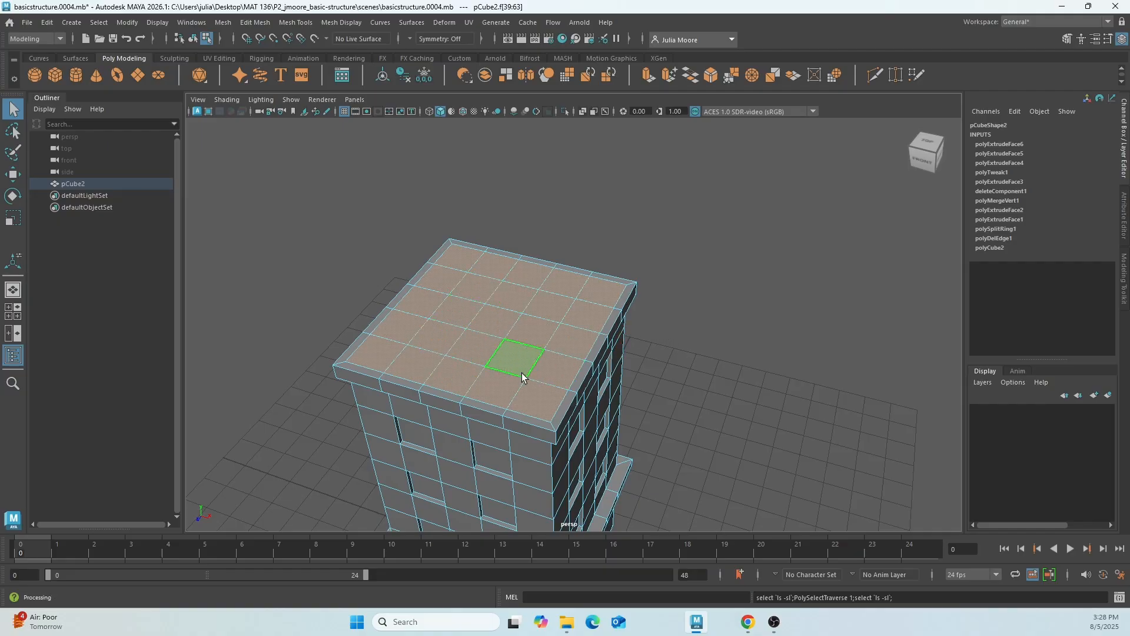
{"action": "key", "text": "r"}
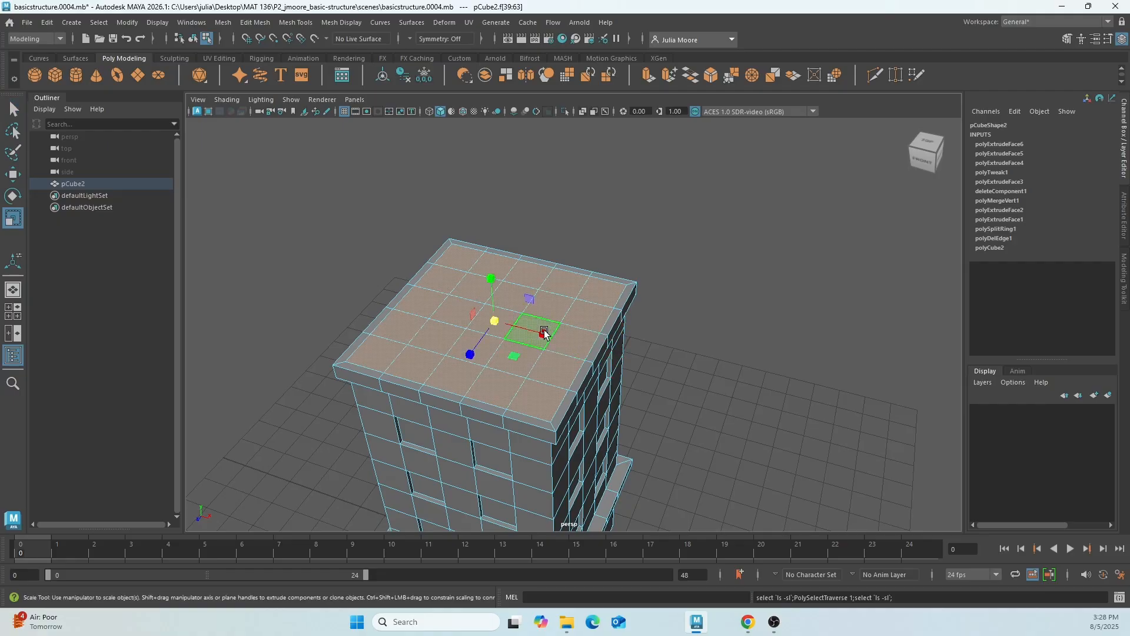
{"action": "left_click_drag", "start_coordinate": [494, 321], "coordinate": [480, 328]}
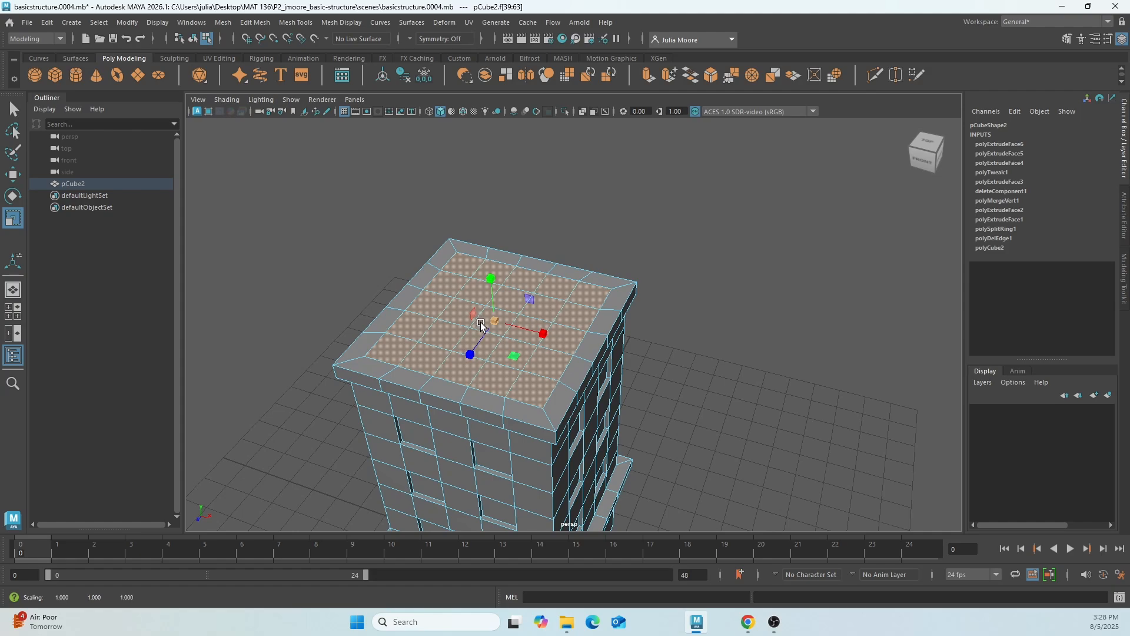
{"action": "mouse_move", "coordinate": [482, 323]}
{"action": "left_mouse_down", "text": "alt"}
{"action": "mouse_move", "coordinate": [522, 312]}
{"action": "mouse_move", "coordinate": [468, 318]}
{"action": "left_mouse_up", "text": "alt"}
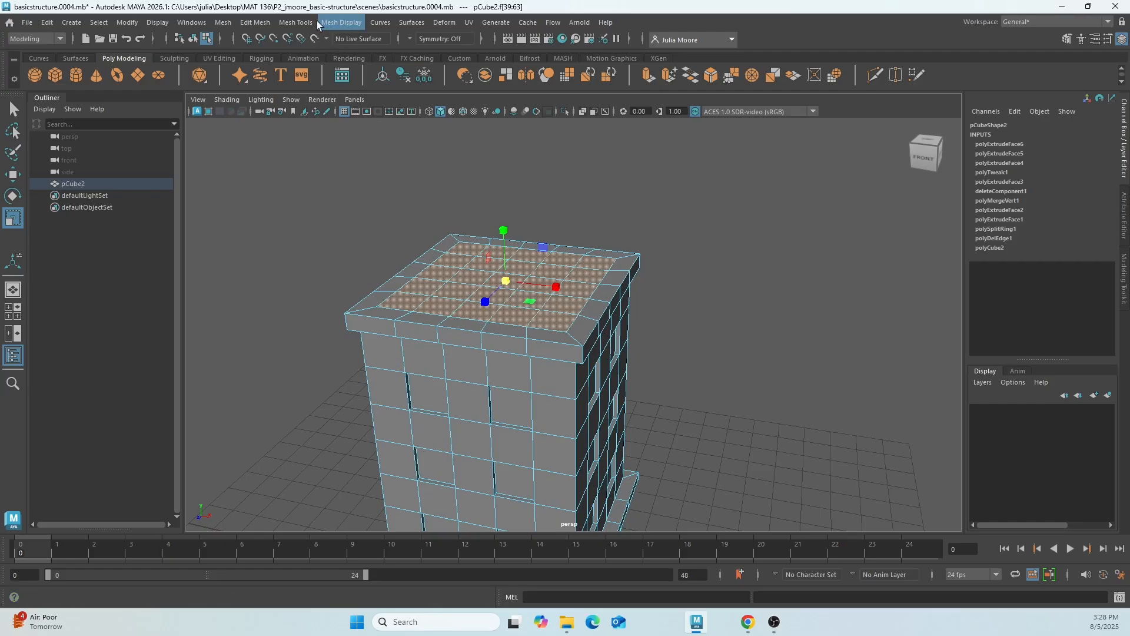
Extrude the inner roof faces downward with a Local Translate Z of about -0.311 to form a raised rim.
{"action": "left_click", "coordinate": [258, 24]}
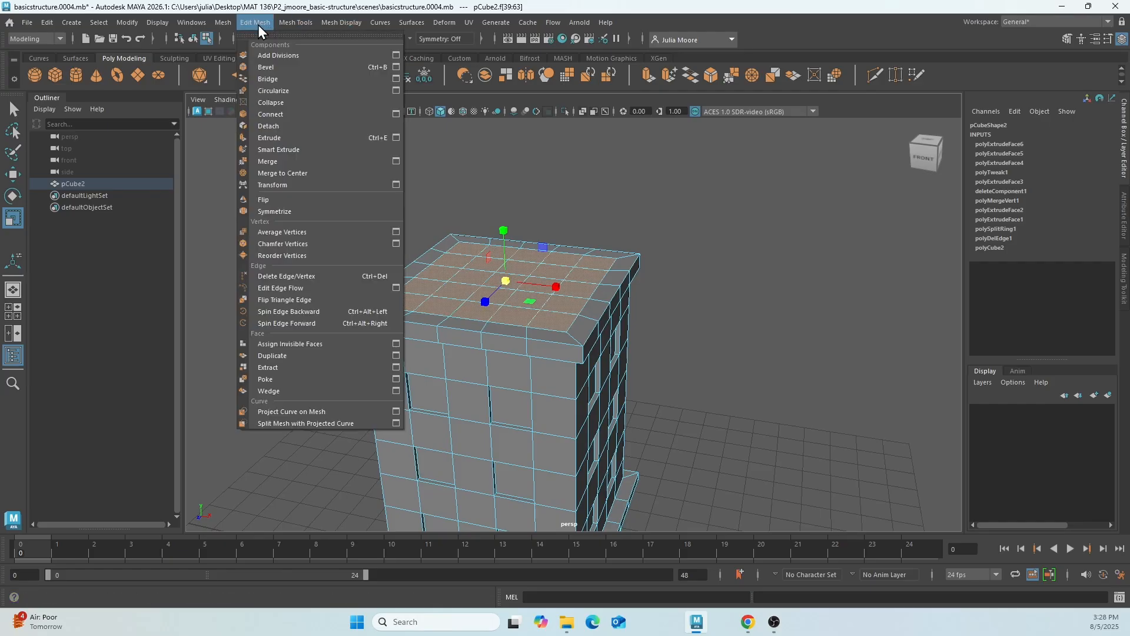
{"action": "left_click", "coordinate": [301, 137]}
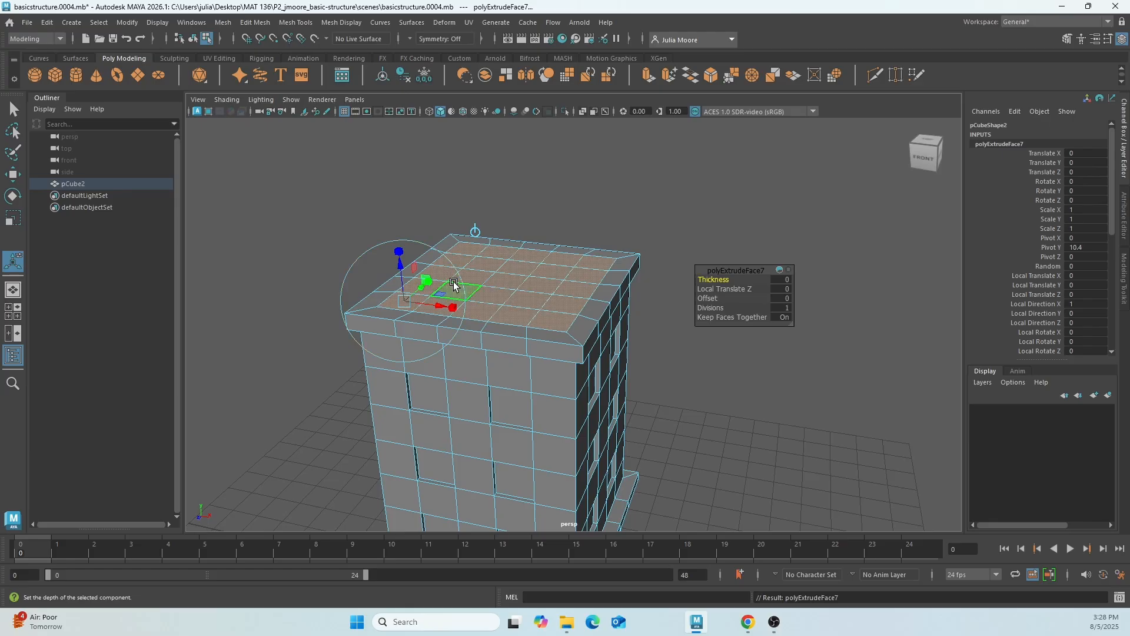
{"action": "left_click_drag", "start_coordinate": [400, 273], "coordinate": [402, 289]}
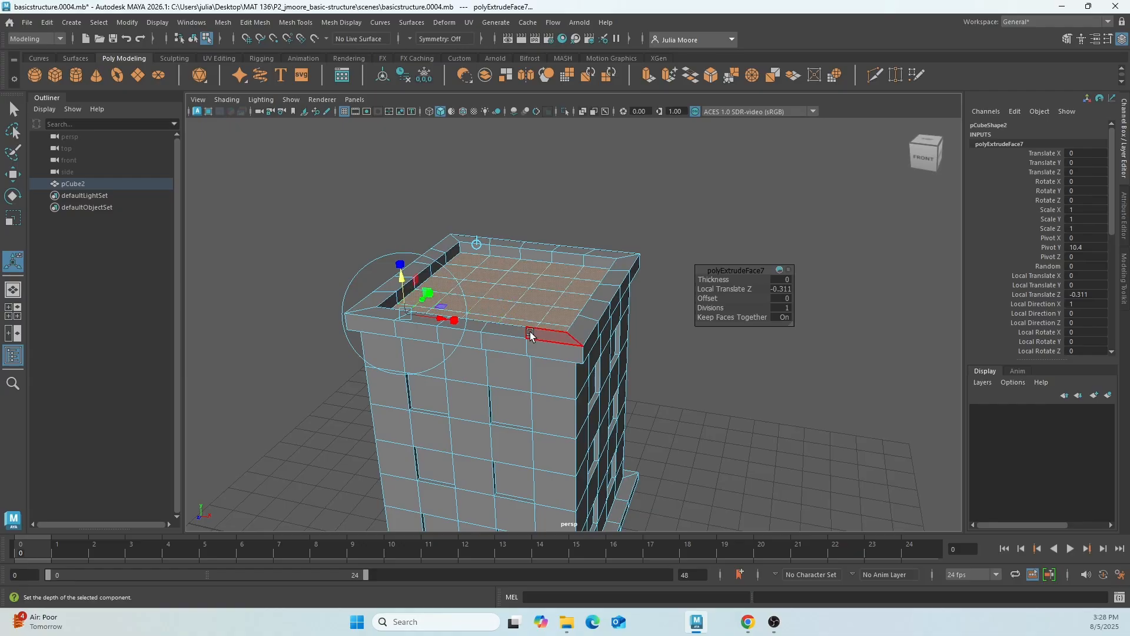
{"action": "mouse_move", "coordinate": [530, 336]}
{"action": "left_mouse_down", "text": "alt"}
{"action": "mouse_move", "coordinate": [431, 341]}
{"action": "mouse_move", "coordinate": [566, 336]}
{"action": "mouse_move", "coordinate": [518, 337]}
{"action": "left_mouse_up", "text": "alt"}
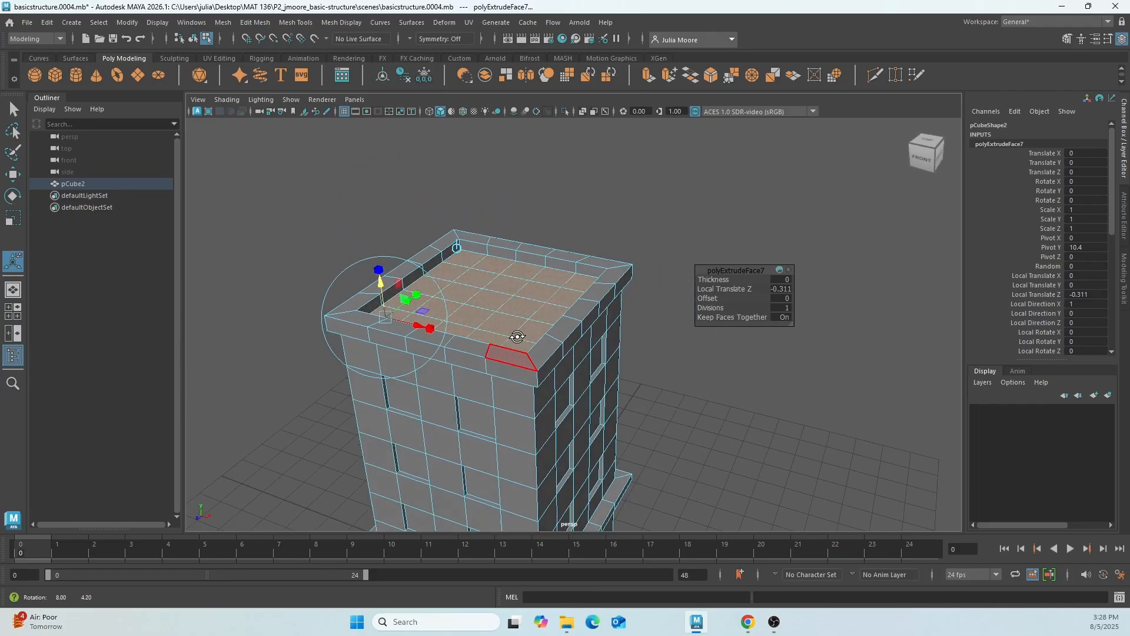
Return the building to object mode, deselect it and save the scene as a new incremental version.
{"action": "right_click_drag", "start_coordinate": [508, 313], "coordinate": [570, 255]}
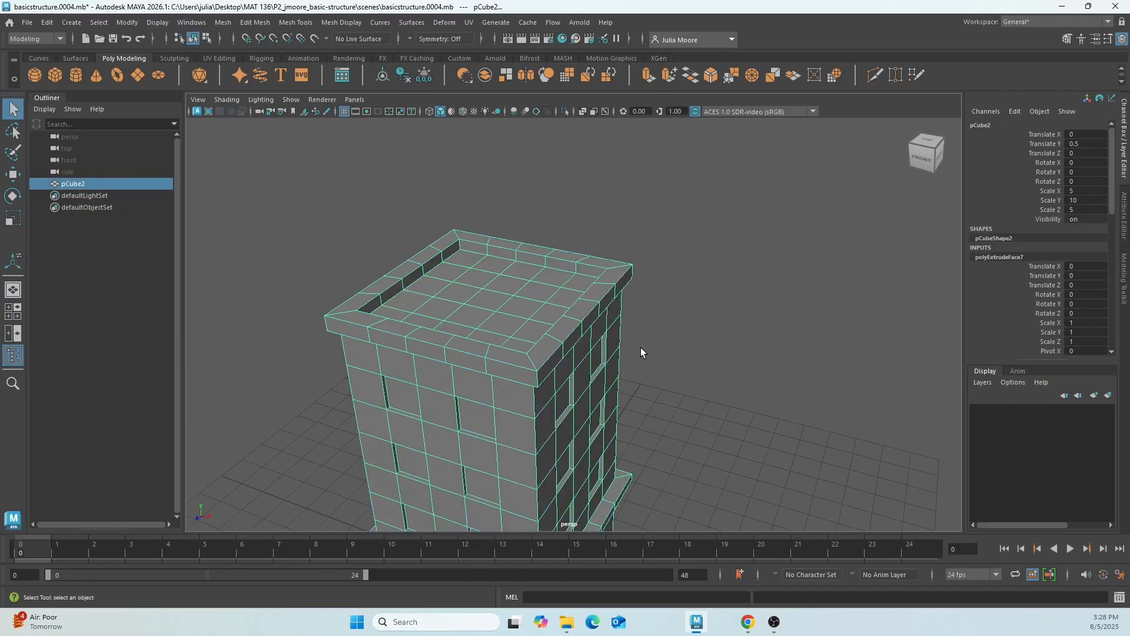
{"action": "left_click", "coordinate": [689, 281]}
{"action": "mouse_move", "coordinate": [696, 308]}
{"action": "left_mouse_down", "text": "alt"}
{"action": "mouse_move", "coordinate": [598, 308]}
{"action": "mouse_move", "coordinate": [625, 293]}
{"action": "mouse_move", "coordinate": [797, 287]}
{"action": "mouse_move", "coordinate": [792, 275]}
{"action": "mouse_move", "coordinate": [721, 273]}
{"action": "mouse_move", "coordinate": [689, 303]}
{"action": "mouse_move", "coordinate": [758, 295]}
{"action": "mouse_move", "coordinate": [798, 306]}
{"action": "mouse_move", "coordinate": [654, 300]}
{"action": "mouse_move", "coordinate": [739, 300]}
{"action": "mouse_move", "coordinate": [714, 301]}
{"action": "left_mouse_up", "text": "alt"}
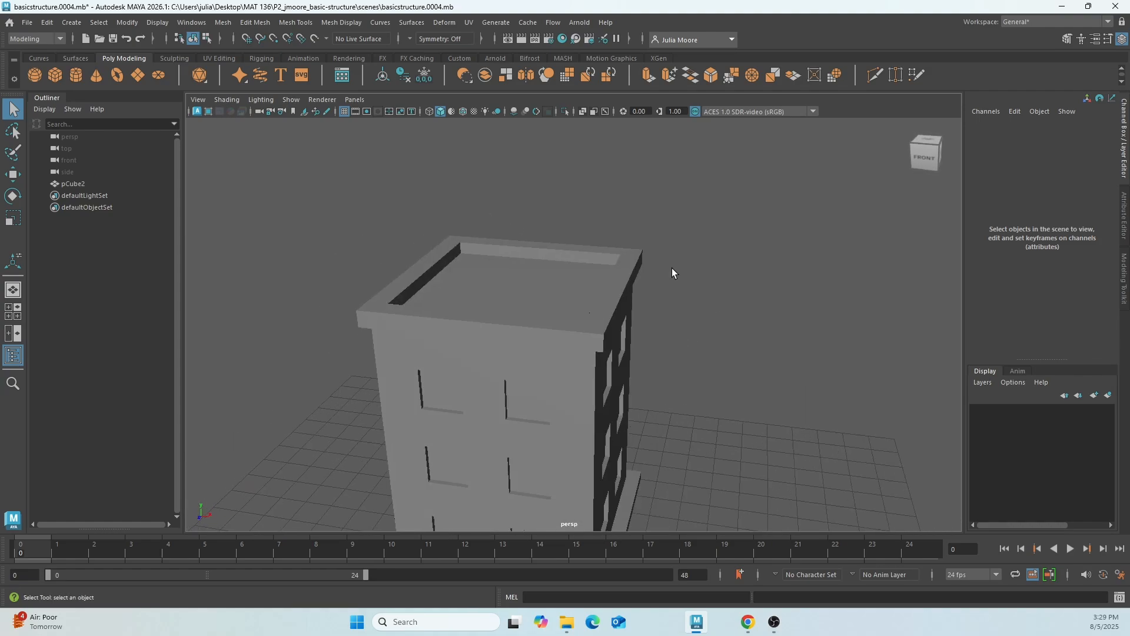
{"action": "left_click", "coordinate": [27, 25]}
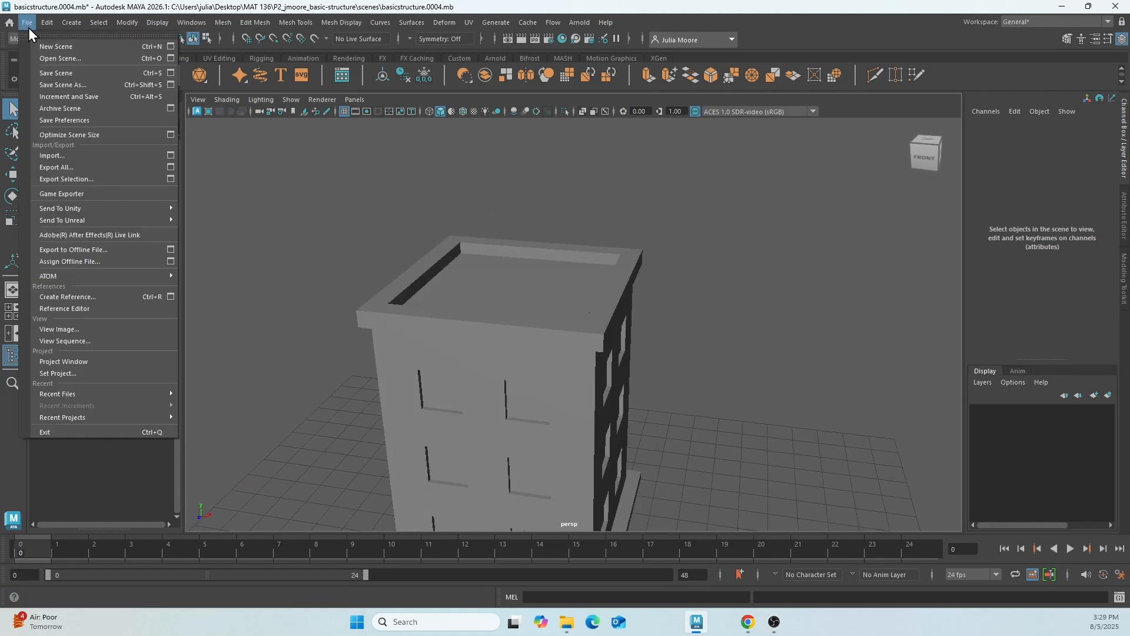
{"action": "left_click", "coordinate": [65, 96]}
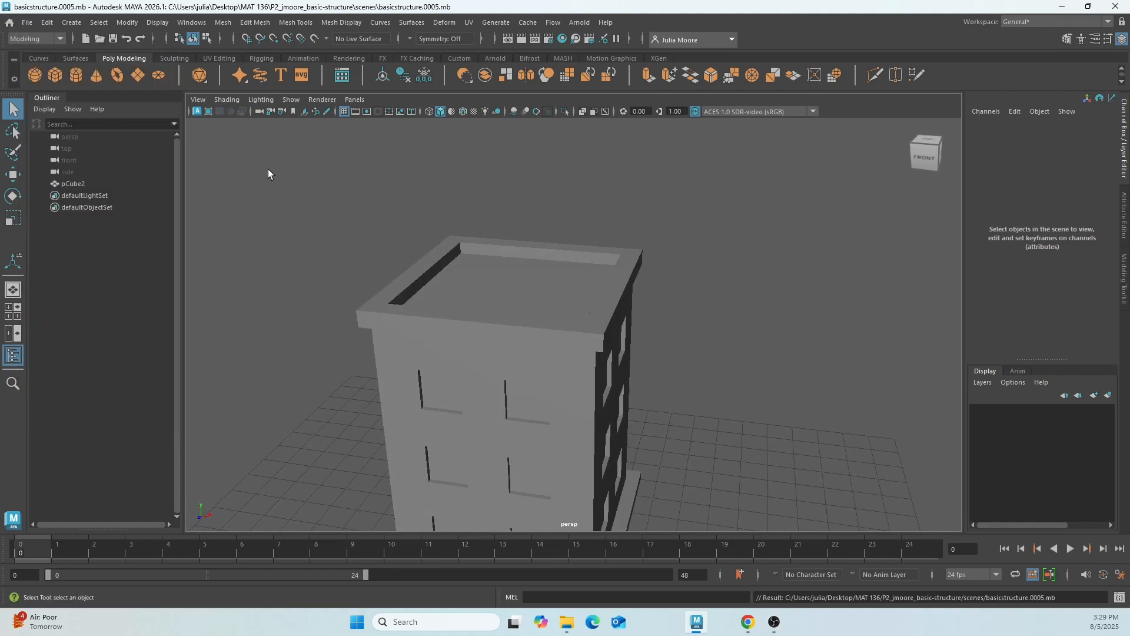
Select the building and open the attributes of the window extrusion, polyExtrudeFace2, from its construction history.
{"action": "left_click_drag", "start_coordinate": [584, 413], "coordinate": [596, 387], "text": "alt"}
{"action": "left_click", "coordinate": [555, 333]}
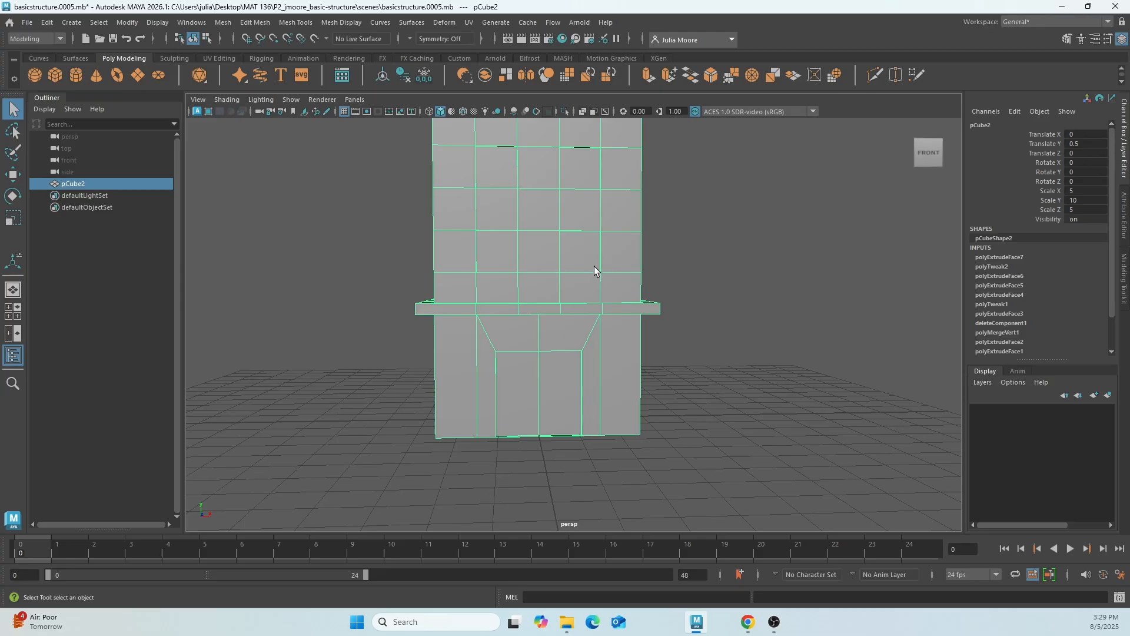
{"action": "left_click_drag", "start_coordinate": [595, 267], "coordinate": [545, 210], "text": "alt"}
{"action": "left_click_drag", "start_coordinate": [695, 362], "coordinate": [644, 366], "text": "alt"}
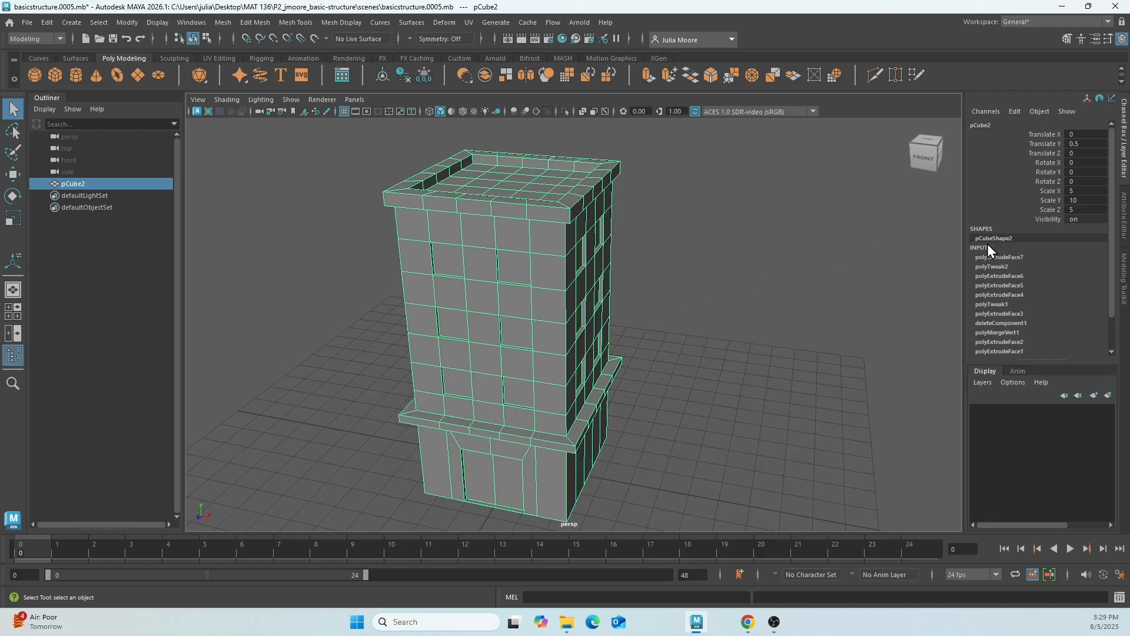
{"action": "scroll", "coordinate": [1026, 294], "scroll_direction": "down", "scroll_amount": 2}
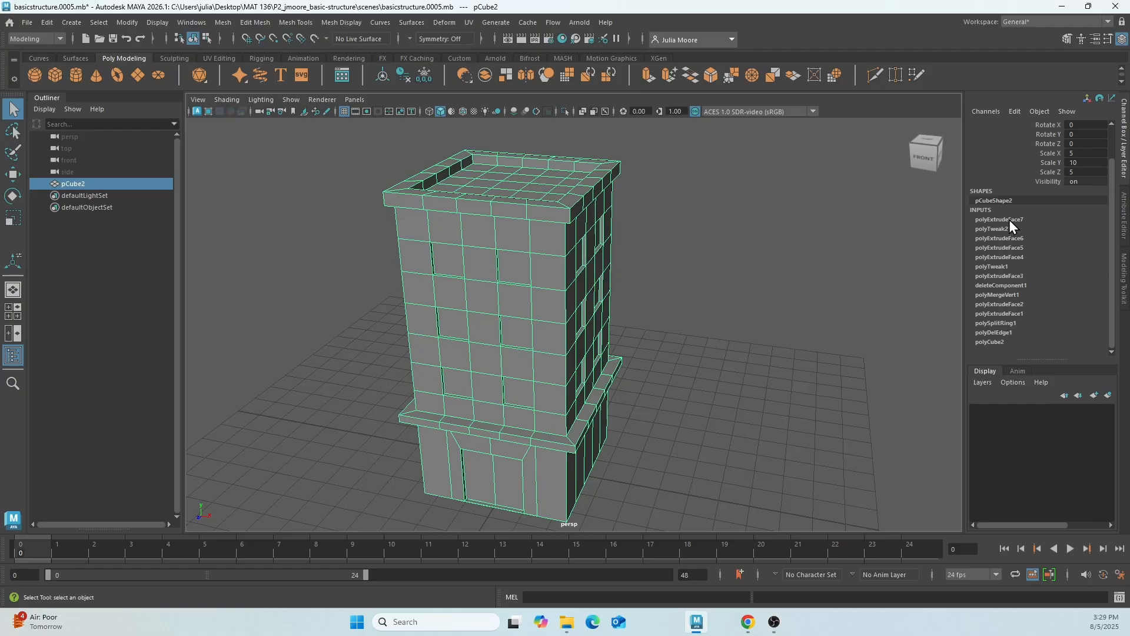
{"action": "left_click", "coordinate": [1015, 302]}
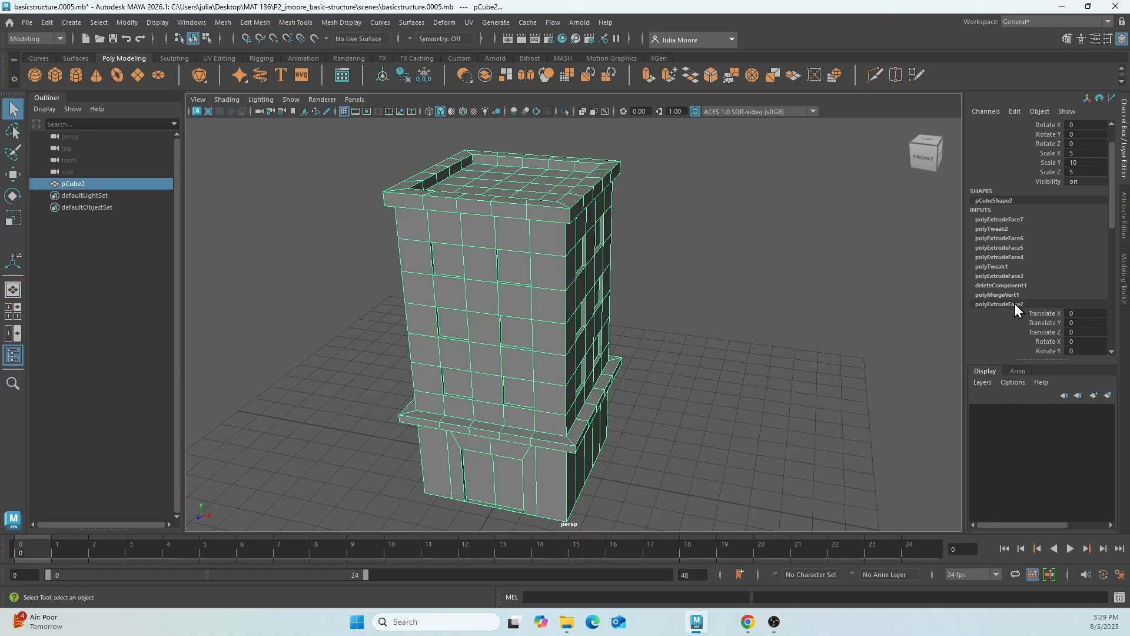
{"action": "scroll", "coordinate": [1031, 311], "scroll_direction": "down", "scroll_amount": 3}
{"action": "scroll", "coordinate": [1046, 310], "scroll_direction": "down", "scroll_amount": 6}
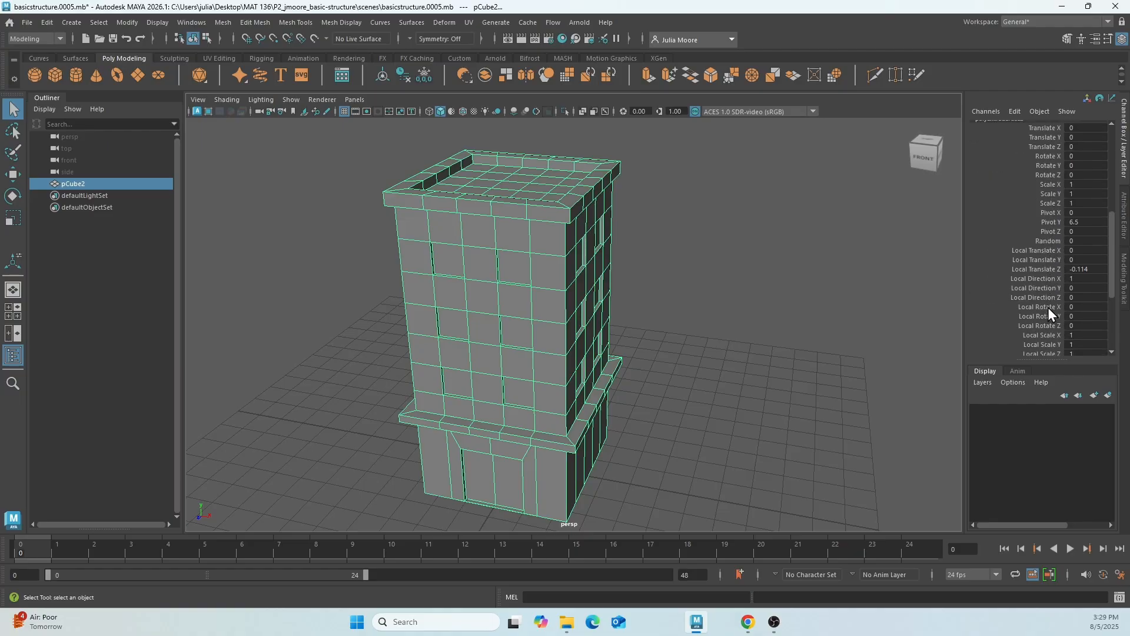
{"action": "scroll", "coordinate": [1034, 295], "scroll_direction": "up", "scroll_amount": 8}
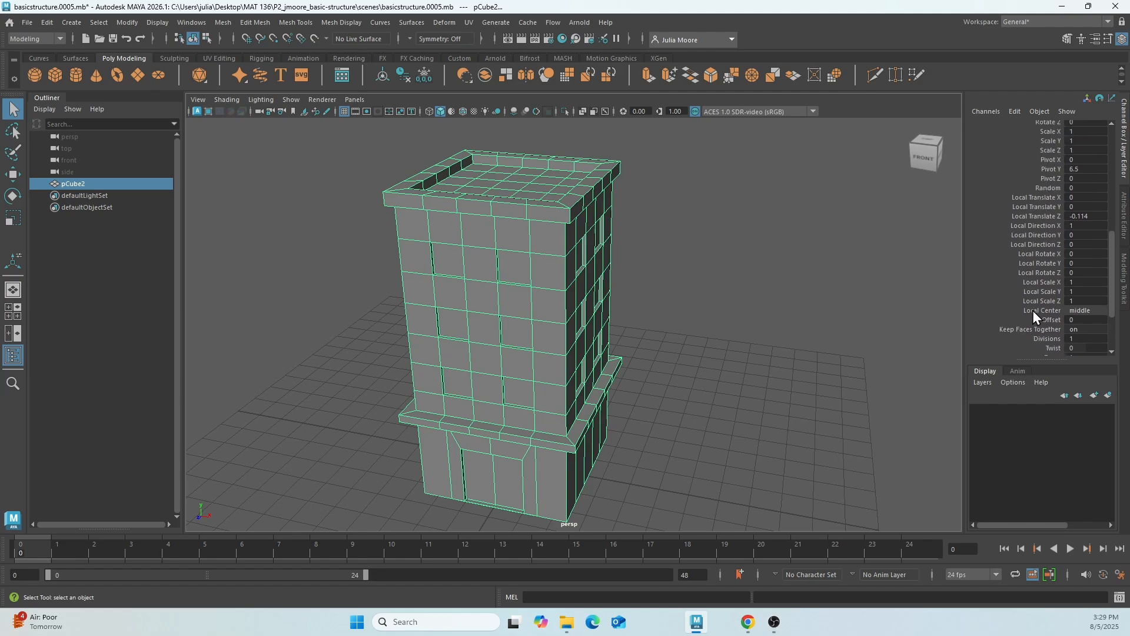
{"action": "scroll", "coordinate": [1033, 312], "scroll_direction": "down", "scroll_amount": 2}
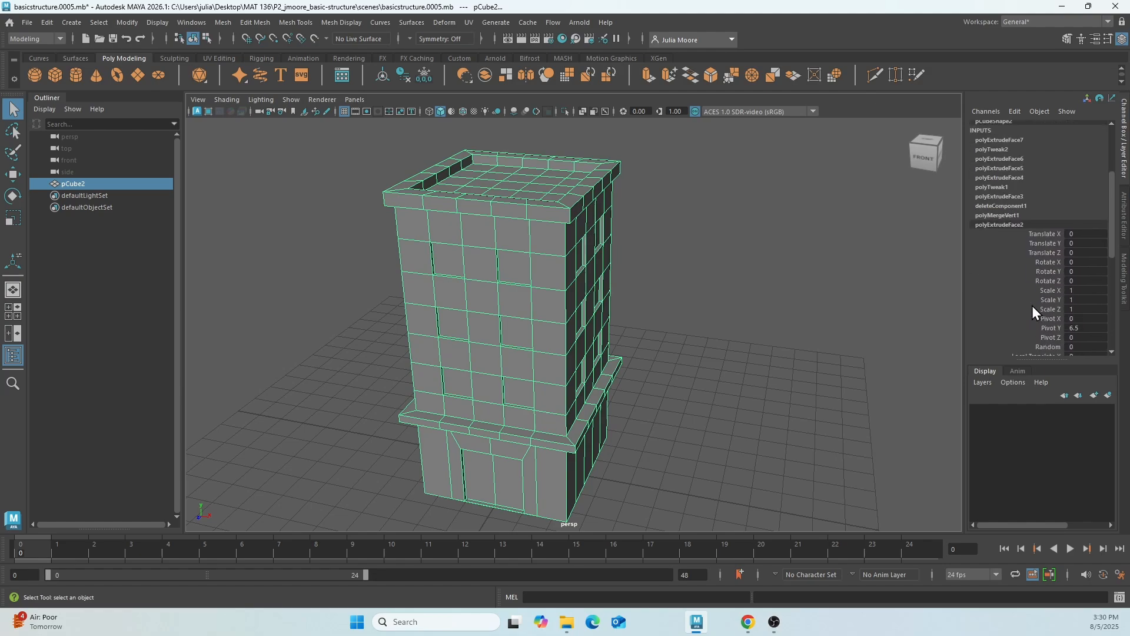
{"action": "scroll", "coordinate": [1030, 255], "scroll_direction": "up", "scroll_amount": 1}
Show the window extrusion's manipulator and push the windows deeper to a Local Translate Z of about -0.224.
{"action": "key", "text": "t"}
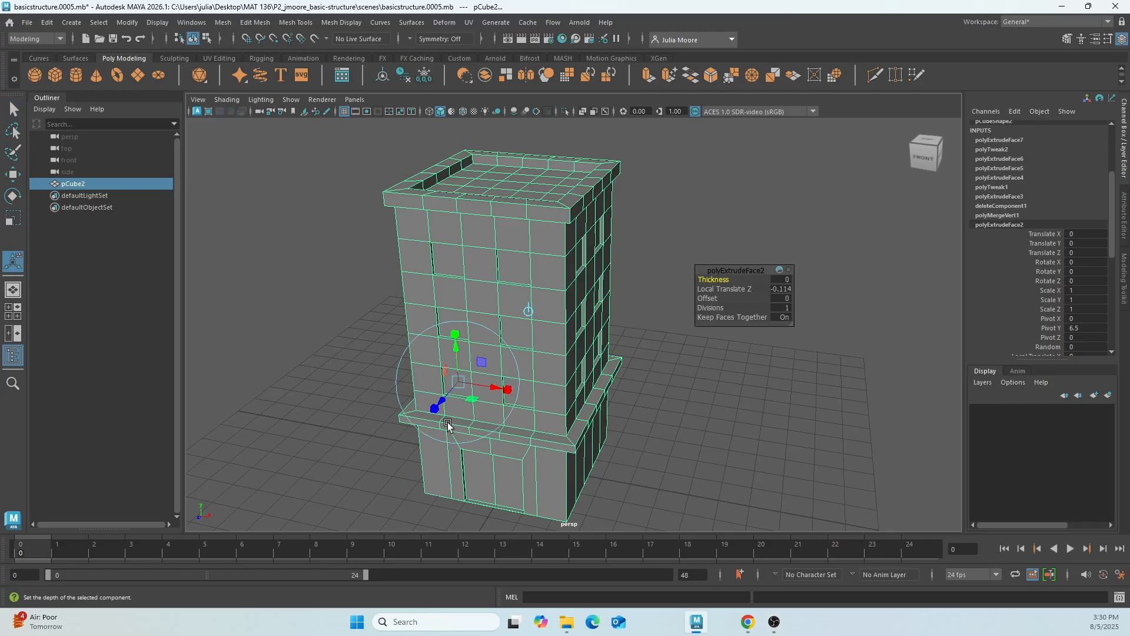
{"action": "mouse_move", "coordinate": [442, 404]}
{"action": "left_mouse_down"}
{"action": "mouse_move", "coordinate": [434, 414]}
{"action": "mouse_move", "coordinate": [446, 402]}
{"action": "left_mouse_up"}
{"action": "scroll", "coordinate": [1044, 270], "scroll_direction": "up", "scroll_amount": 3}
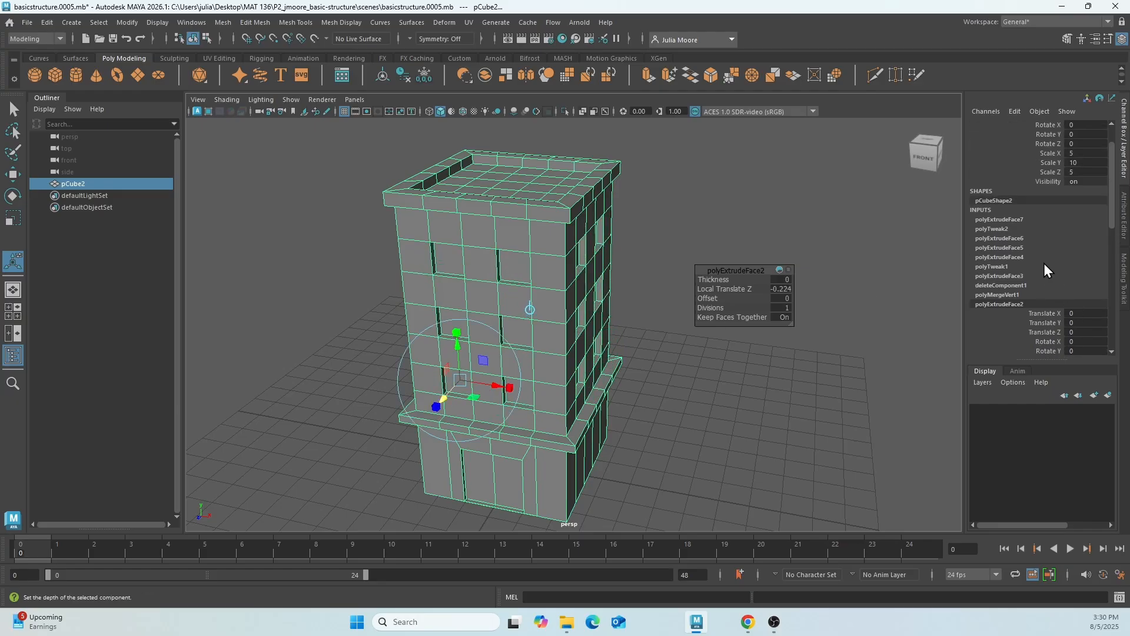
Open the roof trim extrusion, polyExtrudeFace6, from the construction history and set its Offset to 0.1.
{"action": "left_click", "coordinate": [1005, 237]}
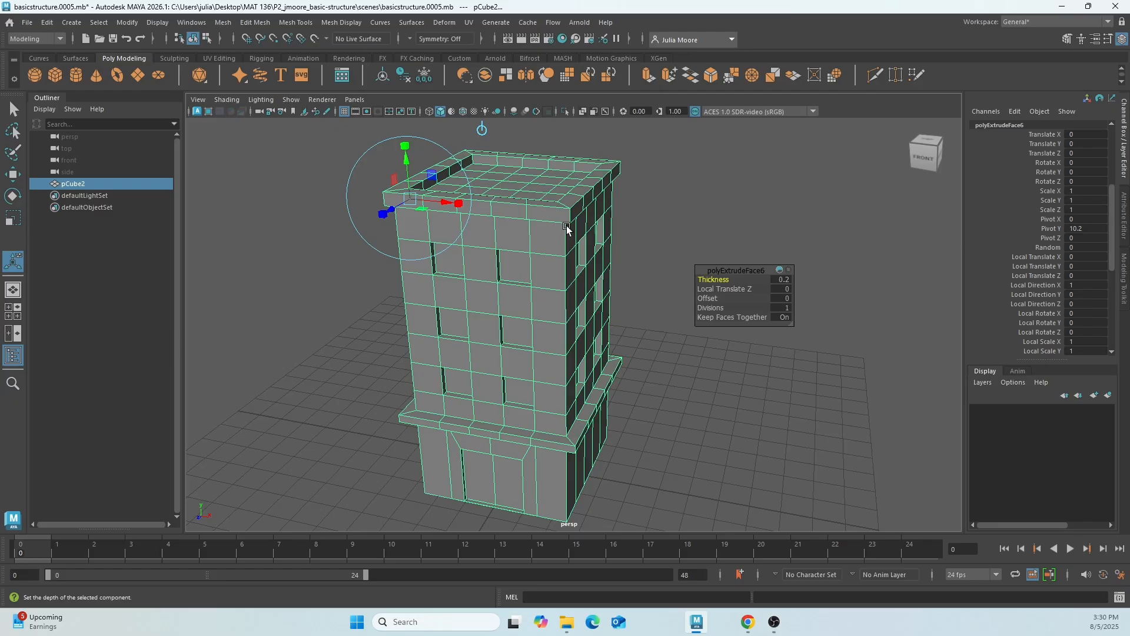
{"action": "scroll", "coordinate": [1028, 238], "scroll_direction": "up", "scroll_amount": 3}
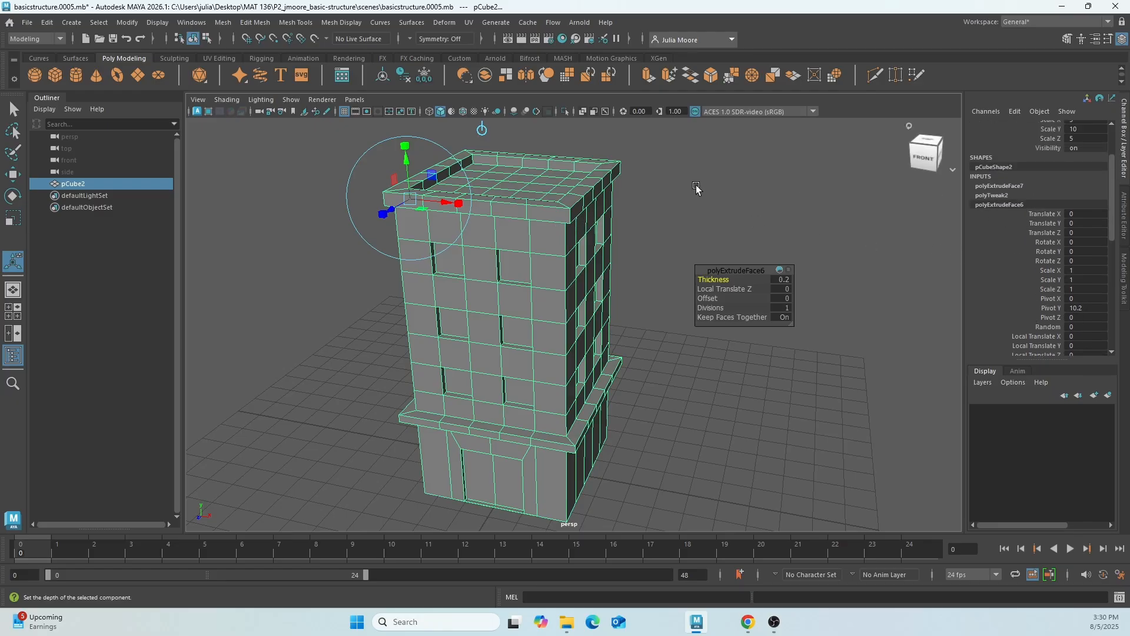
{"action": "middle_click_drag", "start_coordinate": [696, 187], "coordinate": [752, 248], "text": "alt"}
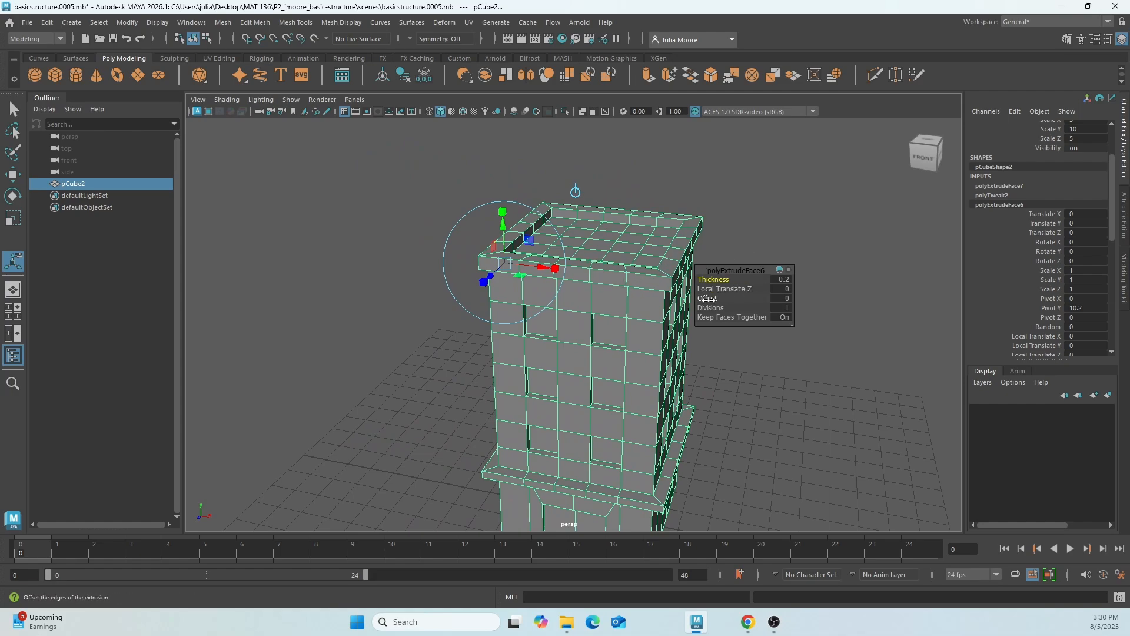
{"action": "left_click", "coordinate": [709, 299]}
{"action": "middle_click_drag", "start_coordinate": [708, 299], "coordinate": [708, 299]}
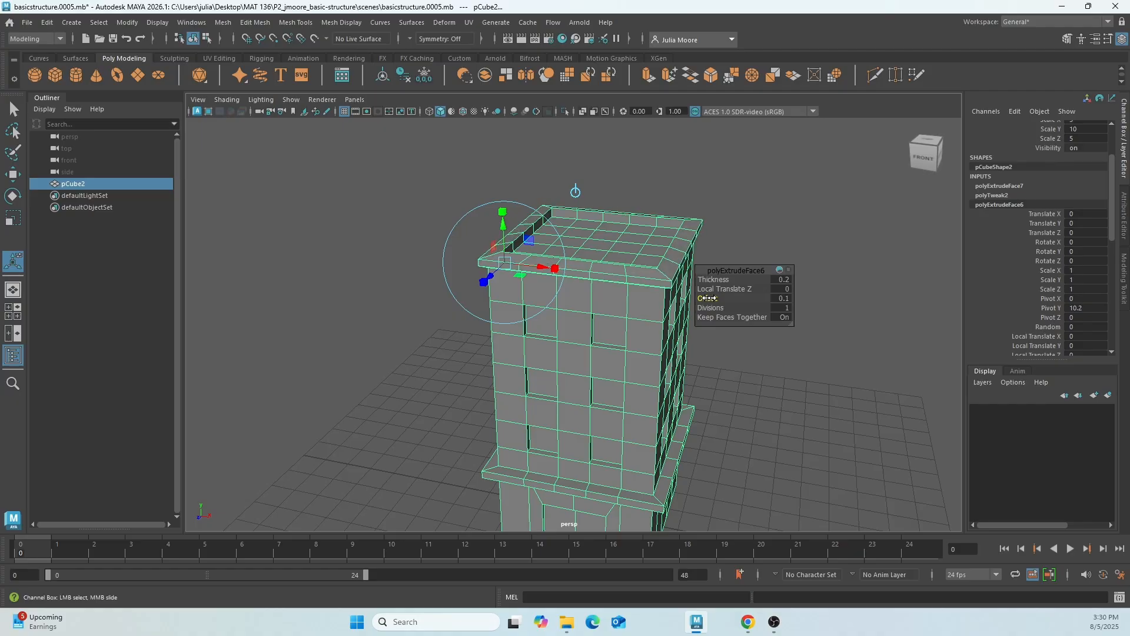
Examine the tapered roof trim close up, from beneath its overhang and from above its corner.
{"action": "left_click_drag", "start_coordinate": [665, 324], "coordinate": [580, 321], "text": "alt"}
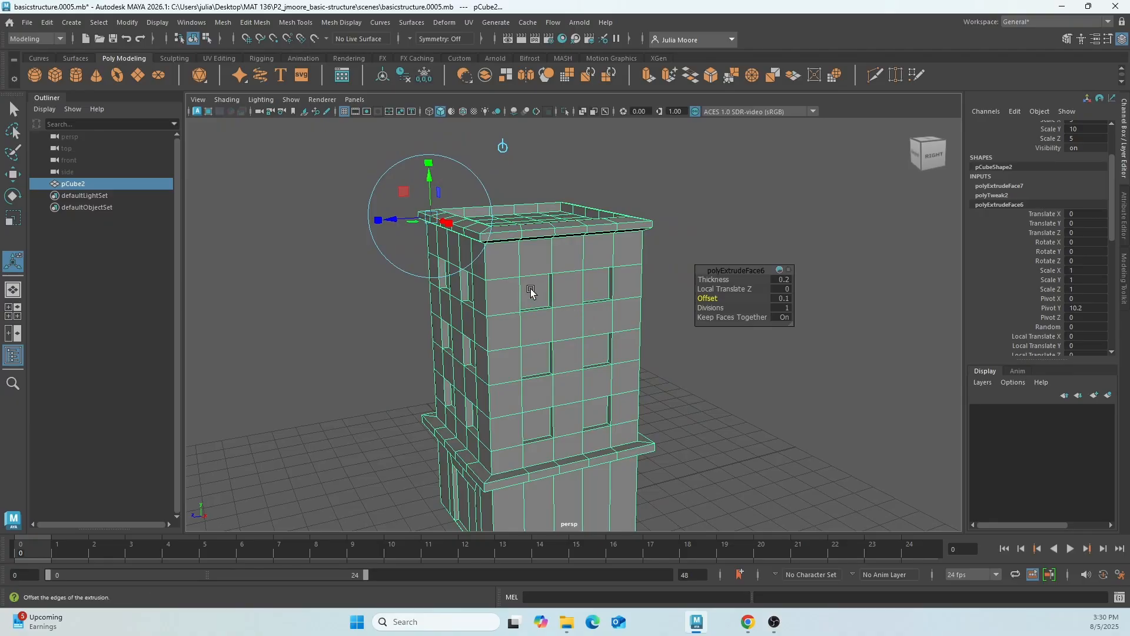
{"action": "scroll", "coordinate": [517, 262], "scroll_direction": "up", "scroll_amount": 5}
{"action": "middle_click_drag", "start_coordinate": [498, 176], "coordinate": [507, 339], "text": "alt"}
{"action": "scroll", "coordinate": [416, 353], "scroll_direction": "up", "scroll_amount": 3}
{"action": "middle_click_drag", "start_coordinate": [361, 346], "coordinate": [439, 269], "text": "alt"}
{"action": "left_click_drag", "start_coordinate": [430, 307], "coordinate": [427, 297], "text": "alt"}
{"action": "left_click_drag", "start_coordinate": [416, 297], "coordinate": [415, 301], "text": "alt"}
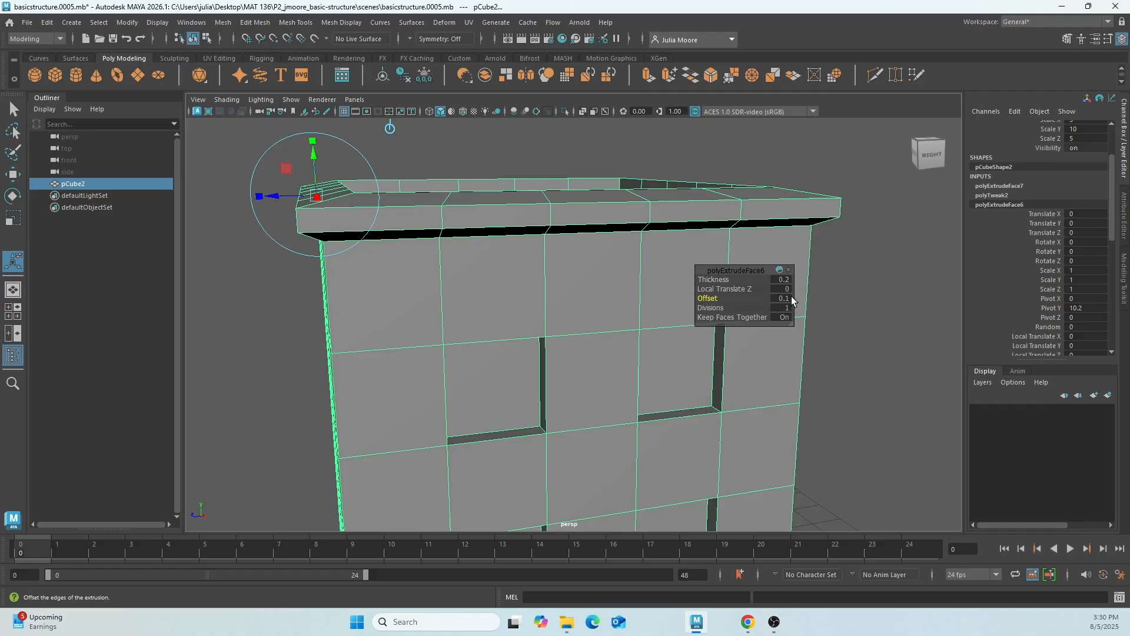
{"action": "left_click_drag", "start_coordinate": [575, 305], "coordinate": [545, 305], "text": "alt"}
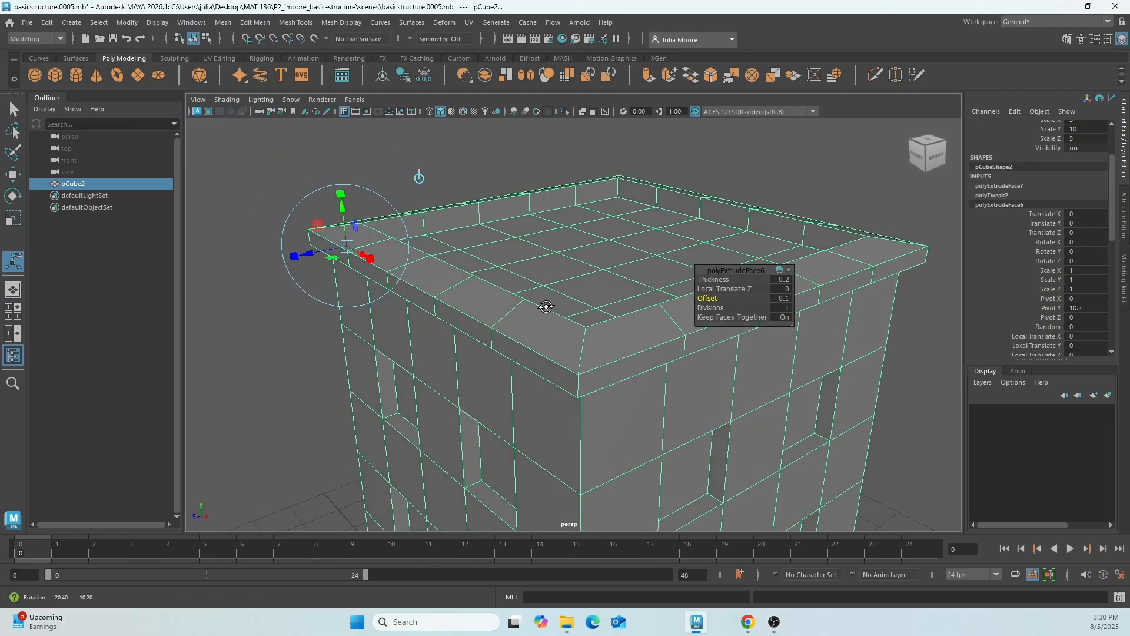
Leave the extrusion manipulator and return the building to object mode.
{"action": "right_click", "coordinate": [464, 271]}
{"action": "right_click_drag", "start_coordinate": [471, 276], "coordinate": [504, 256]}
{"action": "left_click_drag", "start_coordinate": [567, 286], "coordinate": [585, 285], "text": "alt"}
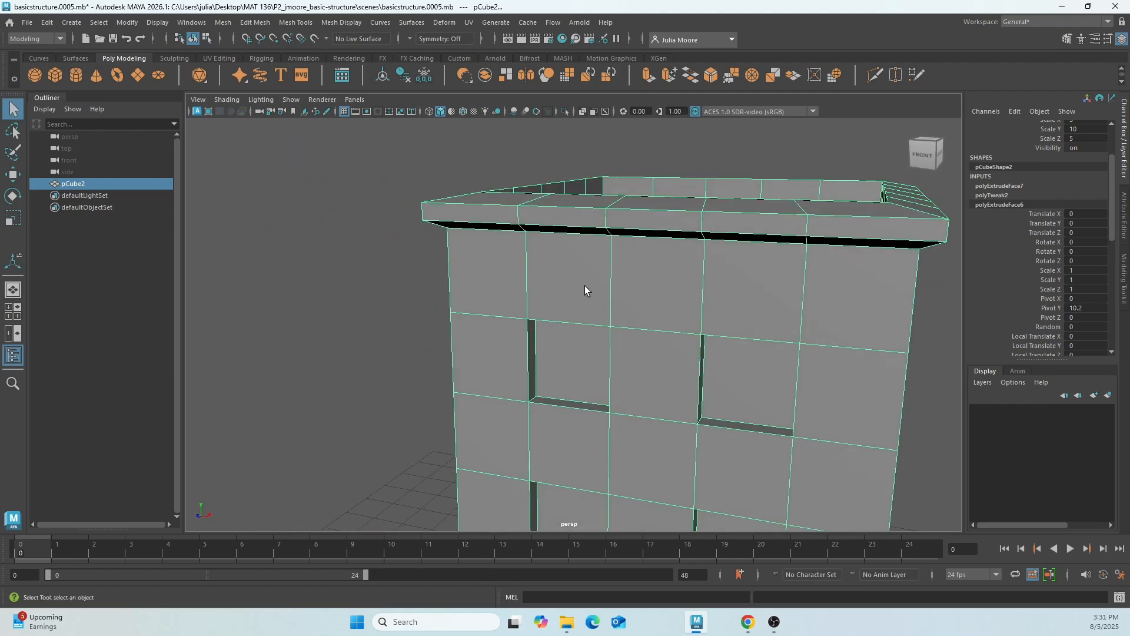
{"action": "scroll", "coordinate": [690, 332], "scroll_direction": "down", "scroll_amount": 4}
{"action": "left_click_drag", "start_coordinate": [691, 332], "coordinate": [566, 356], "text": "alt"}
{"action": "scroll", "coordinate": [569, 317], "scroll_direction": "down", "scroll_amount": 4}
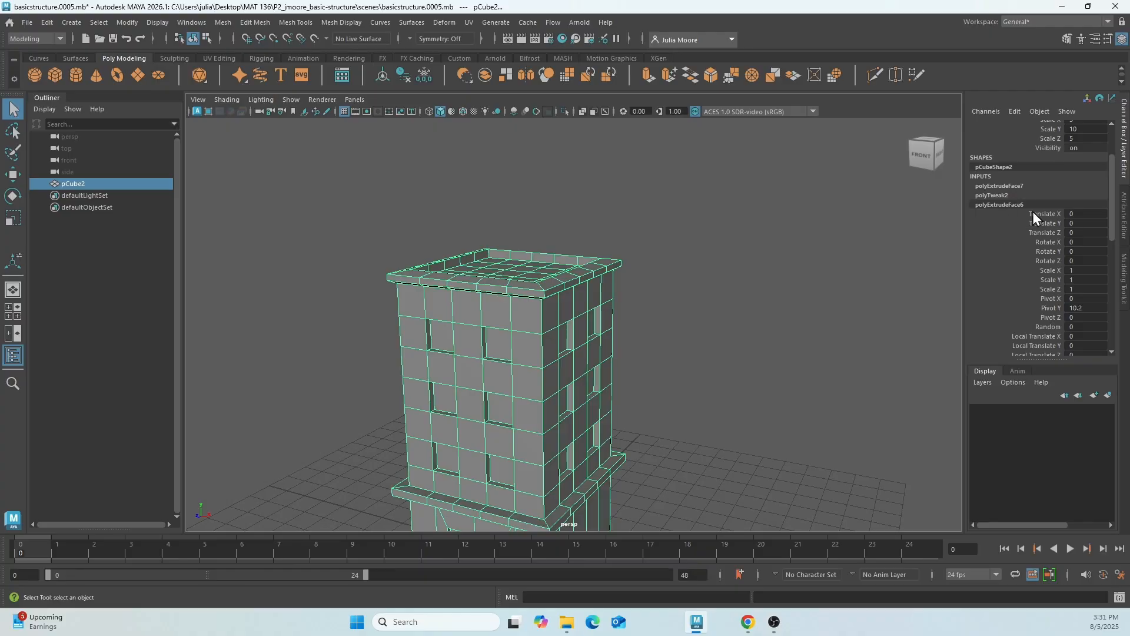
Look through the building's construction history from polyExtrudeFace7 to the original polyCube2 node, and reselect the building.
{"action": "left_click", "coordinate": [995, 186]}
{"action": "scroll", "coordinate": [1018, 230], "scroll_direction": "down", "scroll_amount": 5}
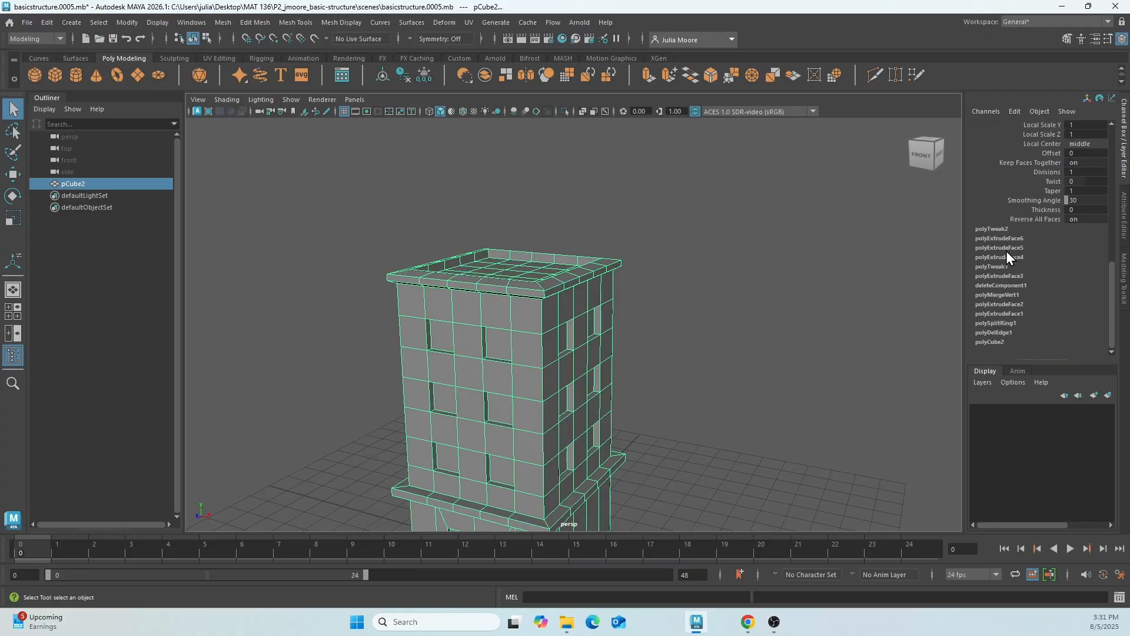
{"action": "left_click", "coordinate": [996, 342]}
{"action": "scroll", "coordinate": [988, 304], "scroll_direction": "up", "scroll_amount": 3}
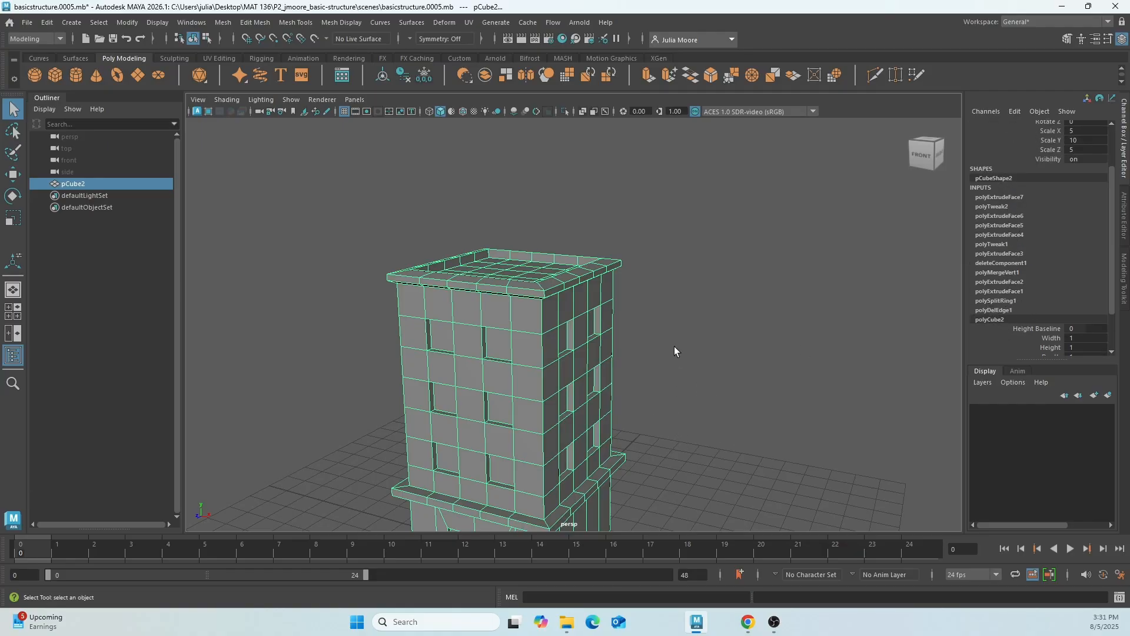
{"action": "left_click_drag", "start_coordinate": [691, 423], "coordinate": [696, 320], "text": "alt"}
{"action": "left_click", "coordinate": [341, 386]}
{"action": "left_click", "coordinate": [492, 436]}
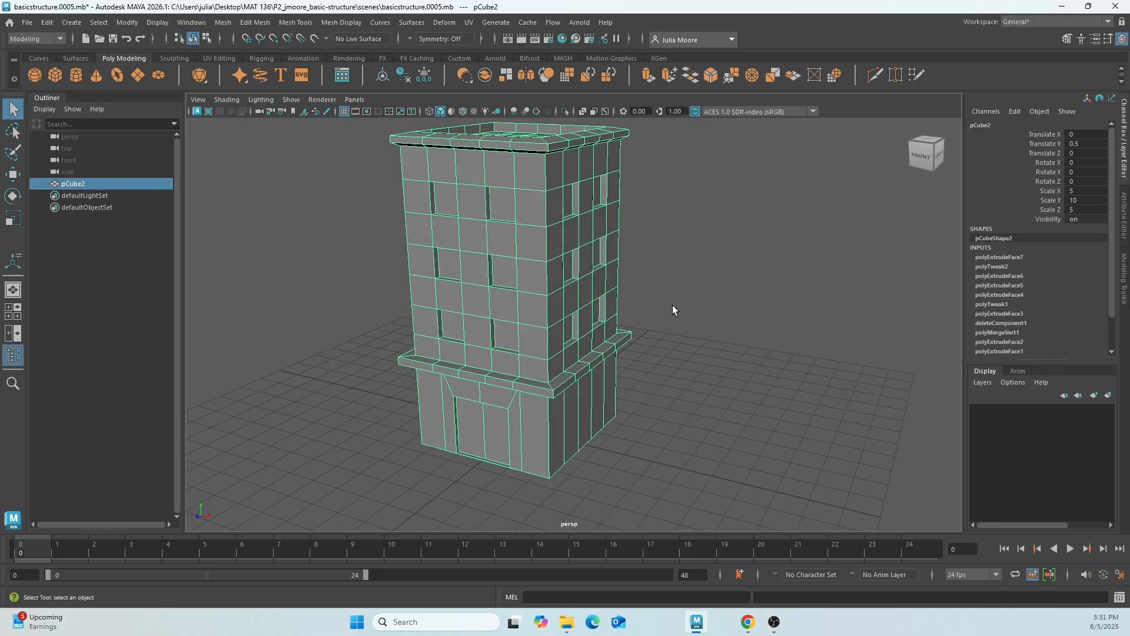
{"action": "middle_click_drag", "start_coordinate": [668, 281], "coordinate": [676, 308], "text": "alt"}
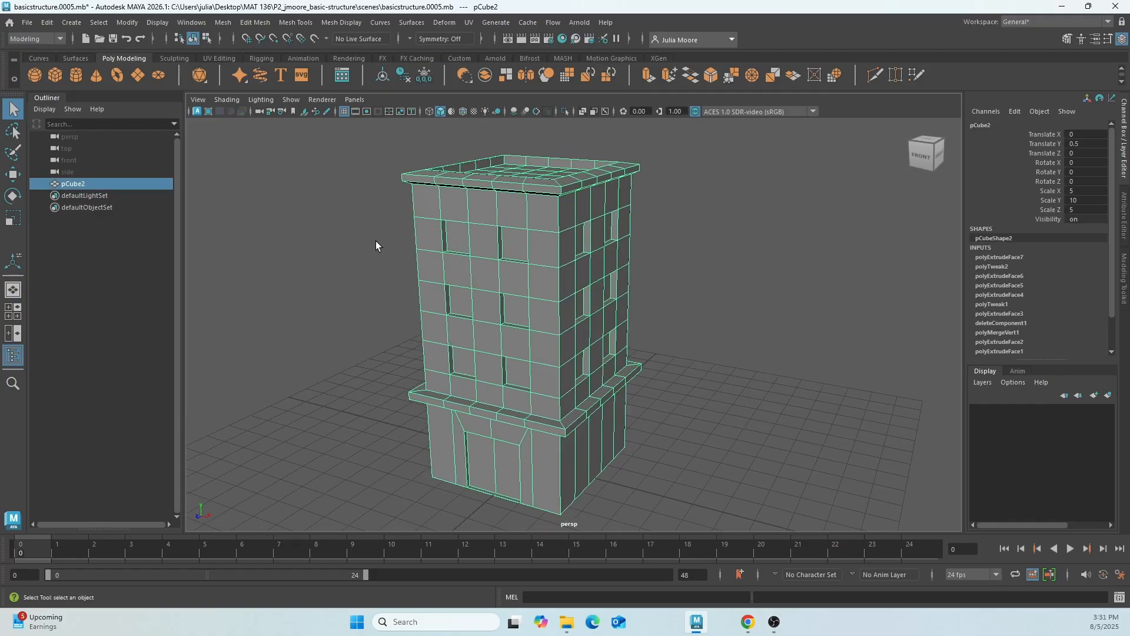
Save the scene under the new name basicstructure_finished as Maya Binary in the project's scenes folder.
{"action": "left_click", "coordinate": [27, 22]}
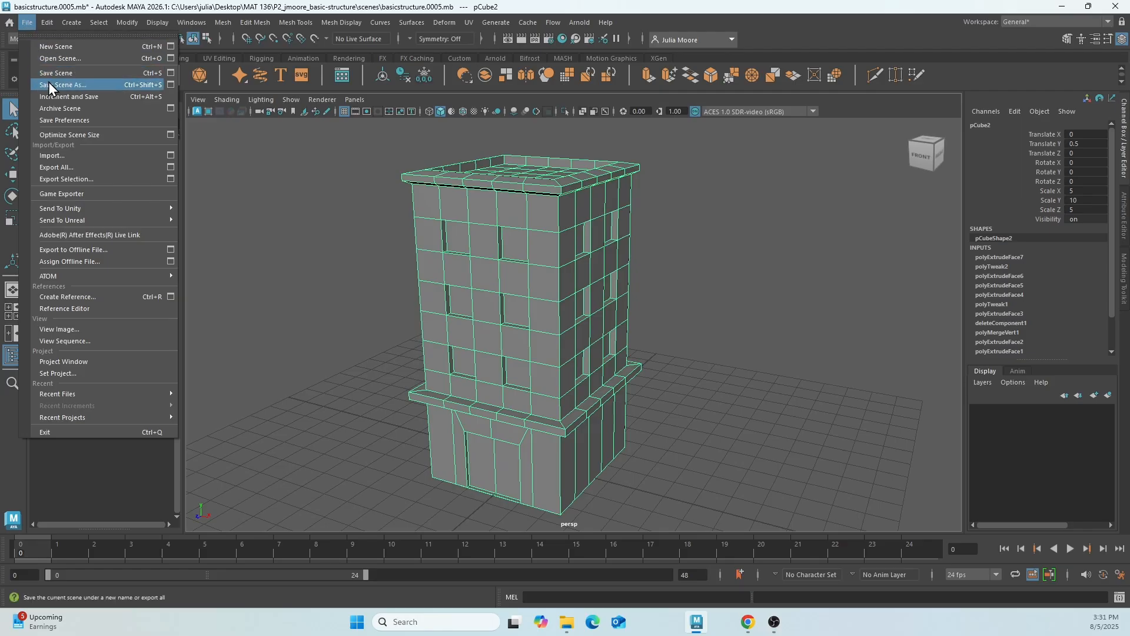
{"action": "left_click", "coordinate": [94, 85]}
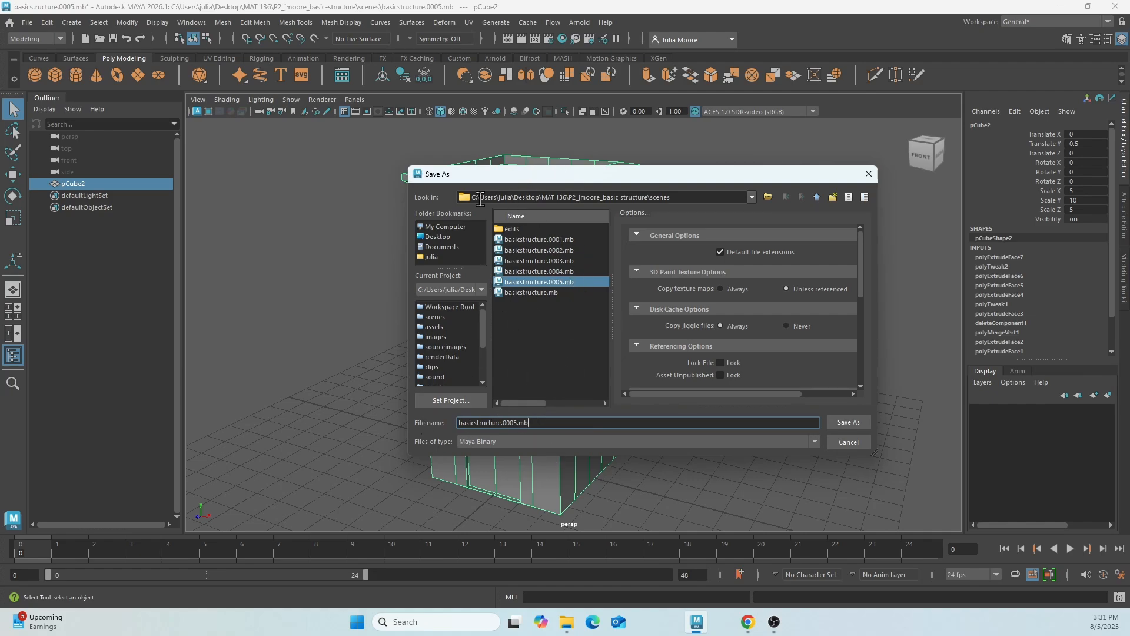
{"action": "left_click_drag", "start_coordinate": [510, 182], "coordinate": [565, 197]}
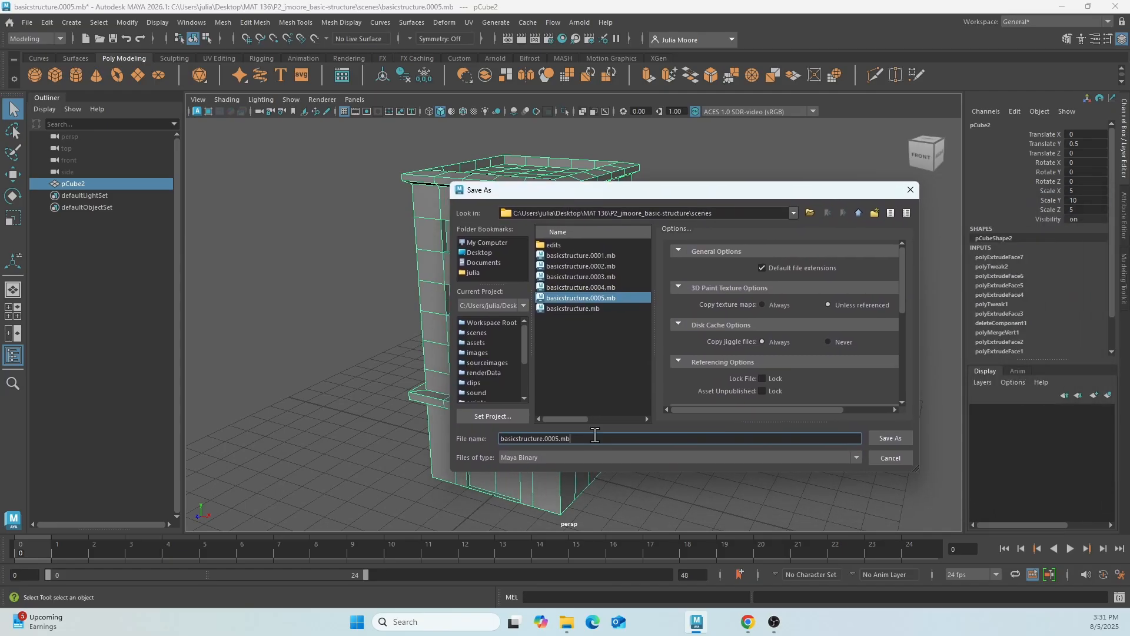
{"action": "left_click_drag", "start_coordinate": [586, 443], "coordinate": [543, 441]}
{"action": "type", "text": "_"}
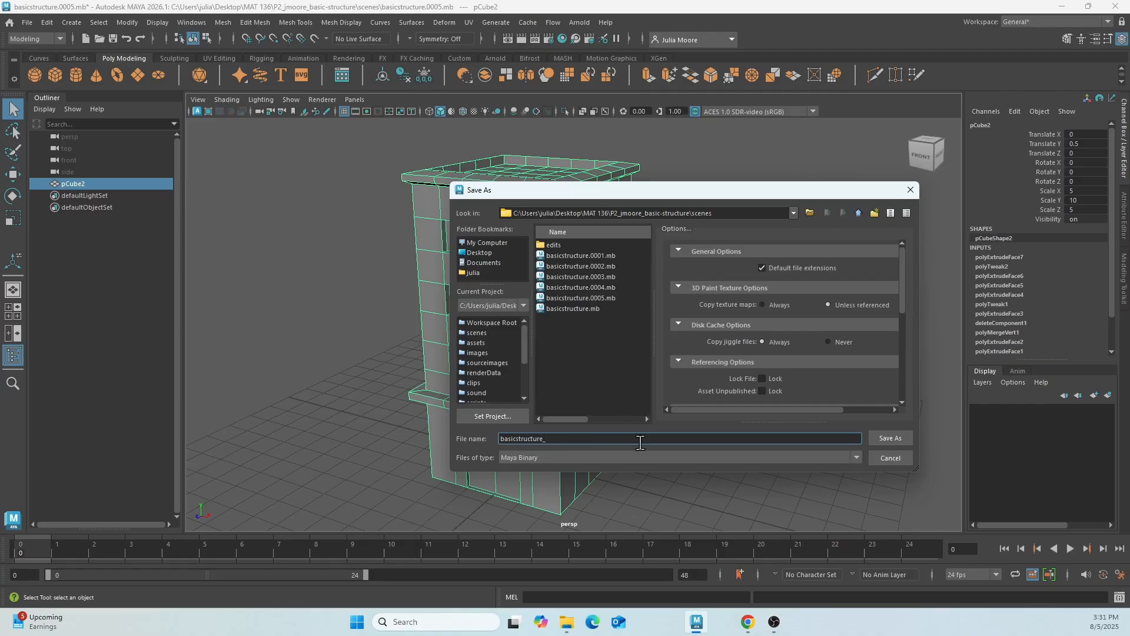
{"action": "type", "text": "finished"}
{"action": "left_click", "coordinate": [895, 439]}
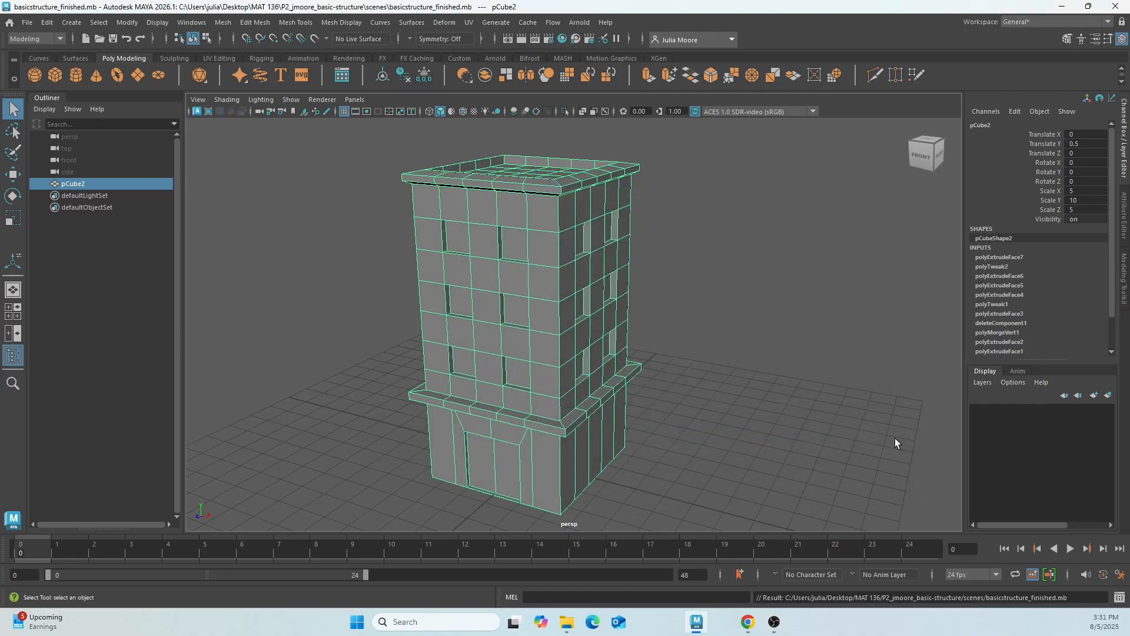
Deselect the building to view the whole model without its wireframe, and select it again.
{"action": "scroll", "coordinate": [676, 370], "scroll_direction": "down", "scroll_amount": 2}
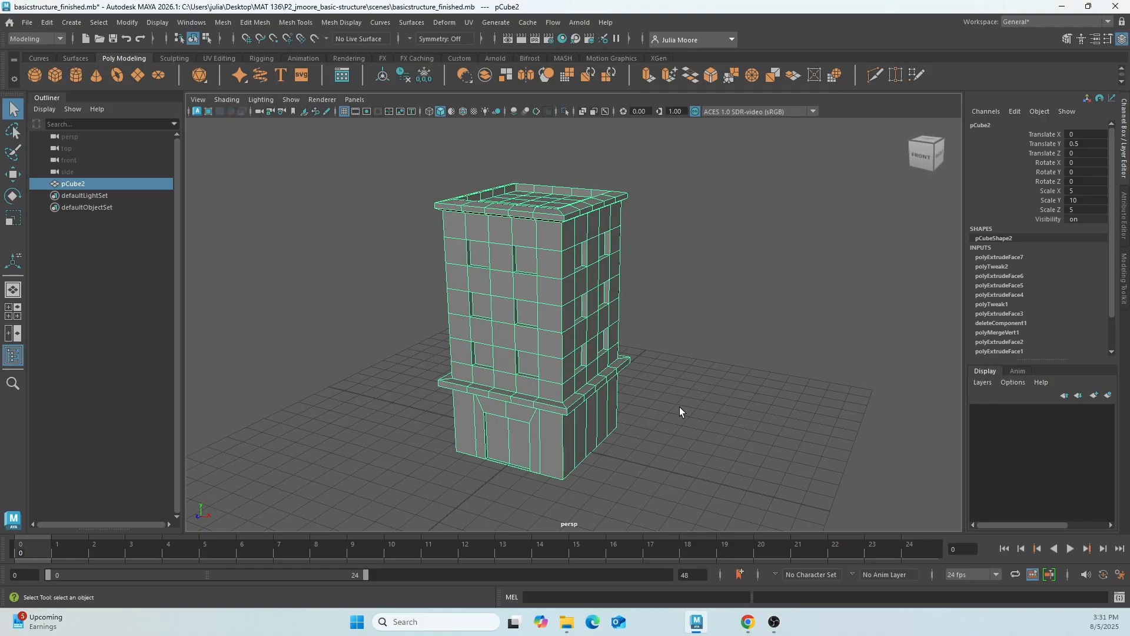
{"action": "left_click", "coordinate": [680, 309]}
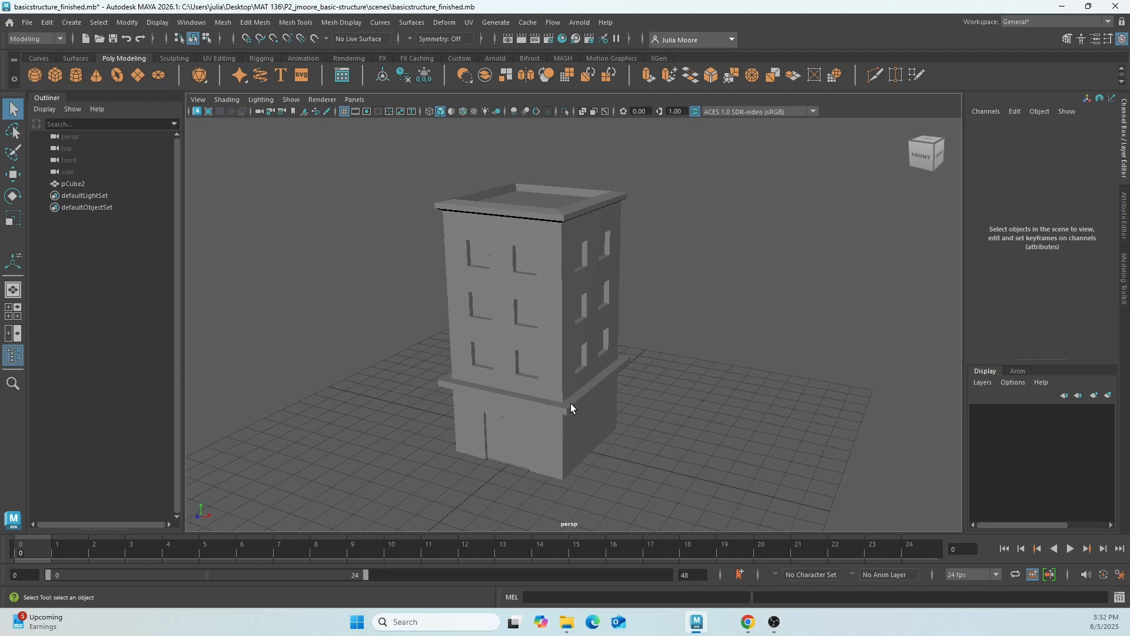
{"action": "left_click", "coordinate": [511, 454]}
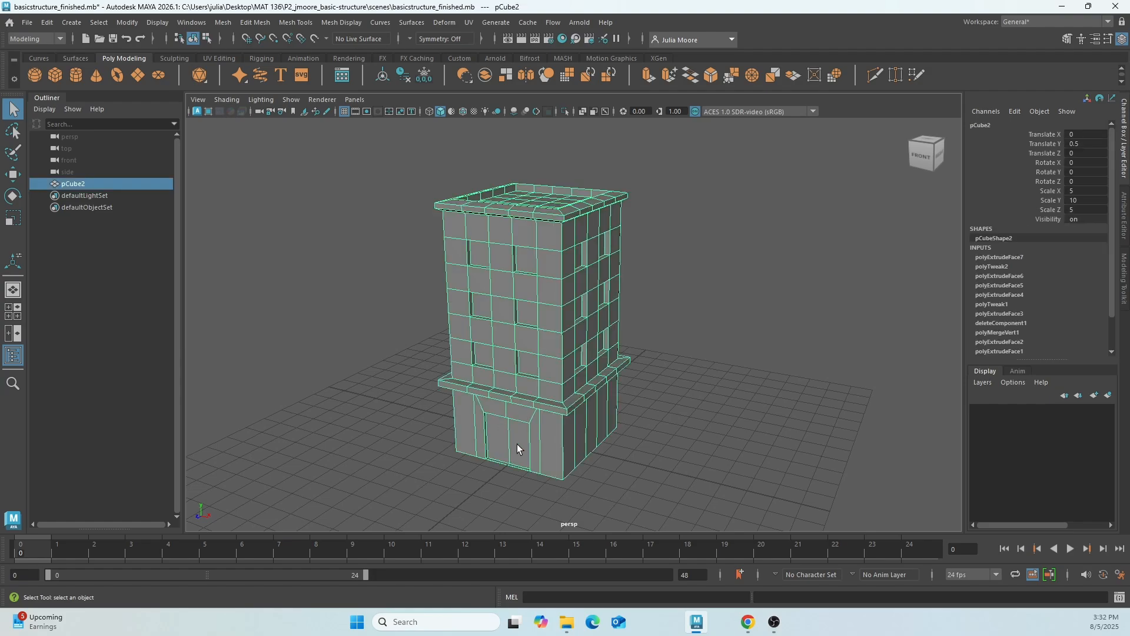